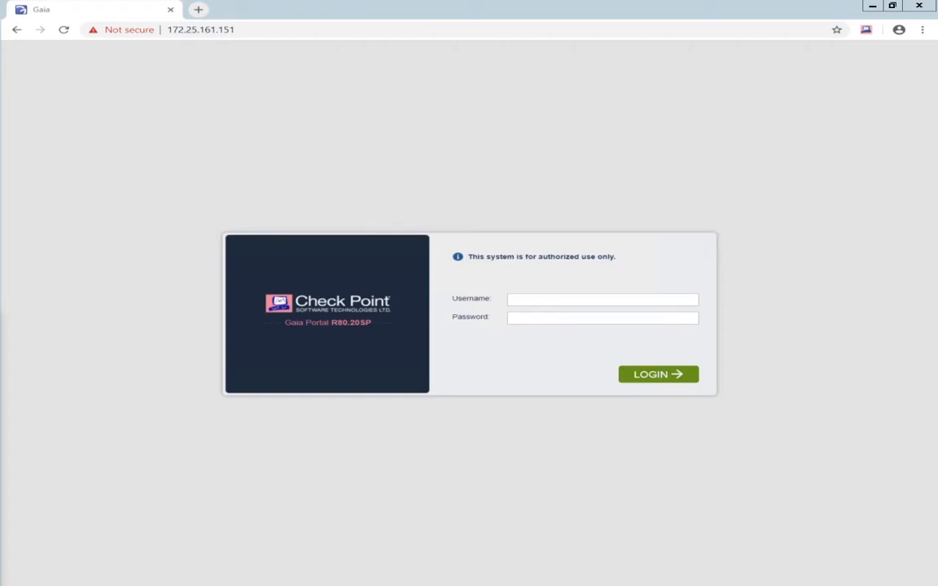
- Log in to the Gaia Portal with the admin username and password
left_click(529, 298)
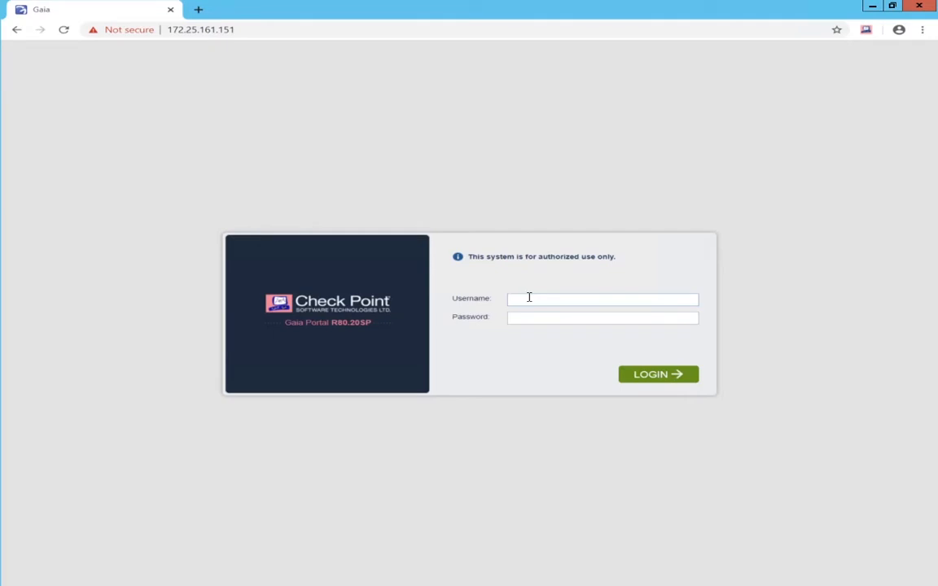
type("adm**")
key("Return")
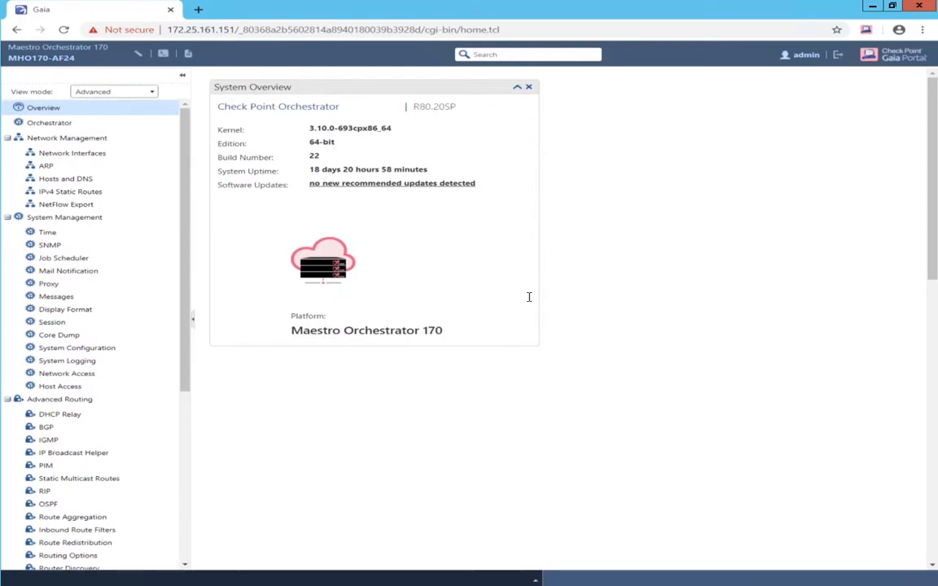
- Open the Orchestrator Topology page from the left navigation tree
left_click(57, 128)
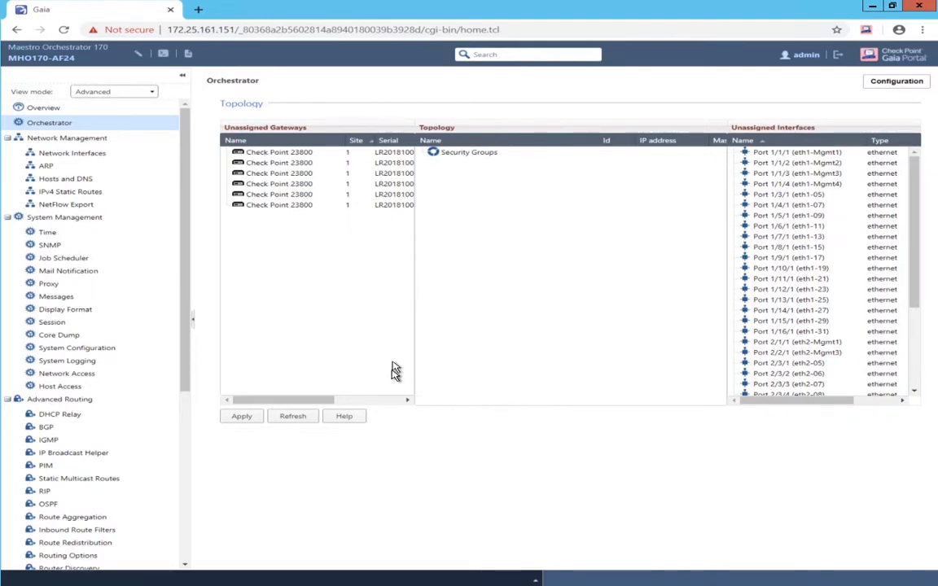
- Create a new security group with IP 172.25.161.155, mask 255.255.255.0 and gateway 172.25.161.254
right_click(453, 156)
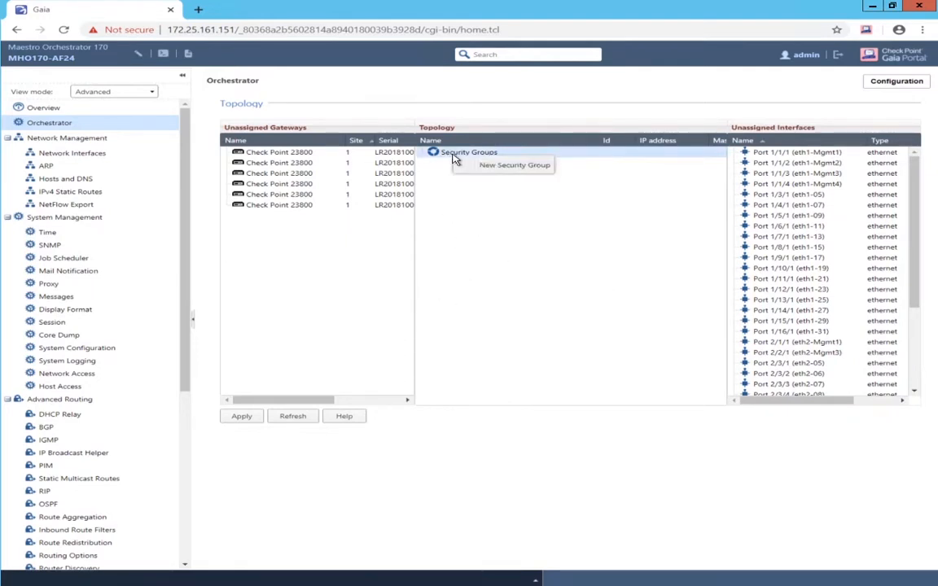
left_click(468, 165)
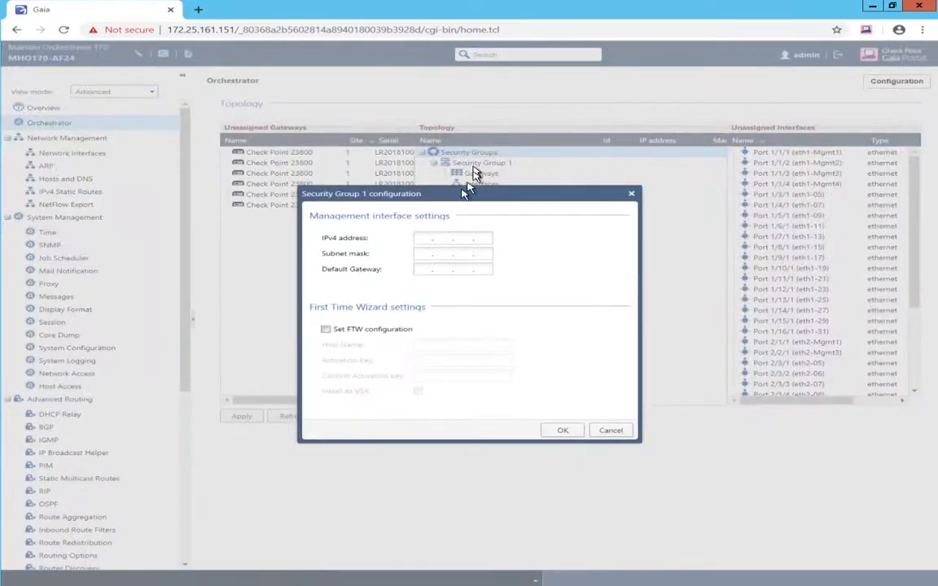
left_click(420, 238)
type("172 . 25 . 161 . 155")
key("Tab")
type("255.255.255.")
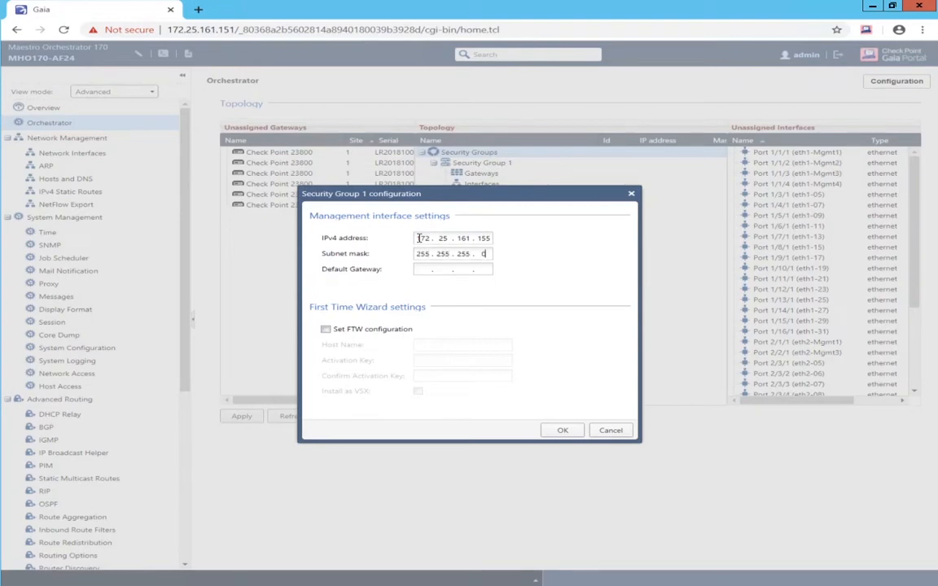
key("Tab")
type("172 . 25 . 161 . 254")
- Enable first-time-wizard settings with host name MaestroSG and the activation key, then confirm
left_click(326, 329)
left_click(417, 344)
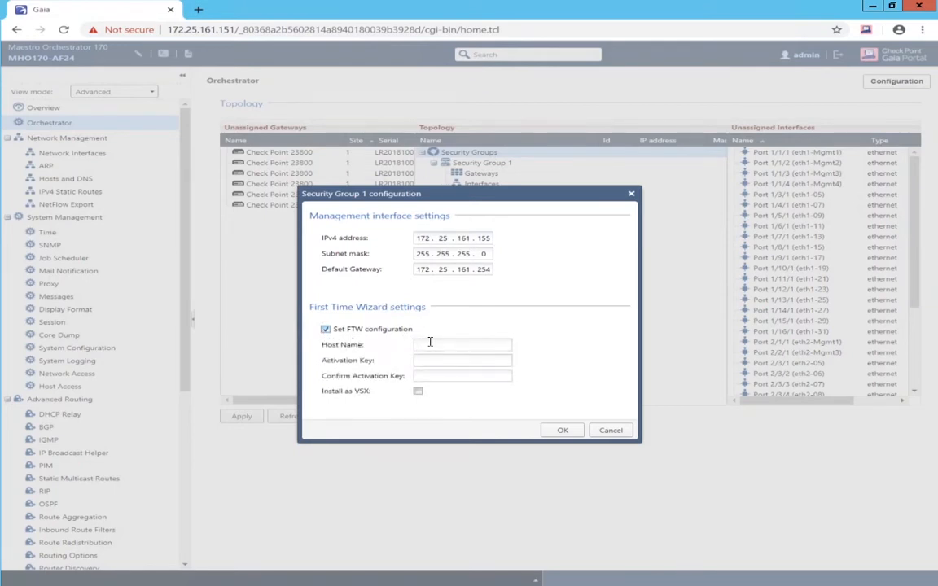
type("MaestroSG••••••")
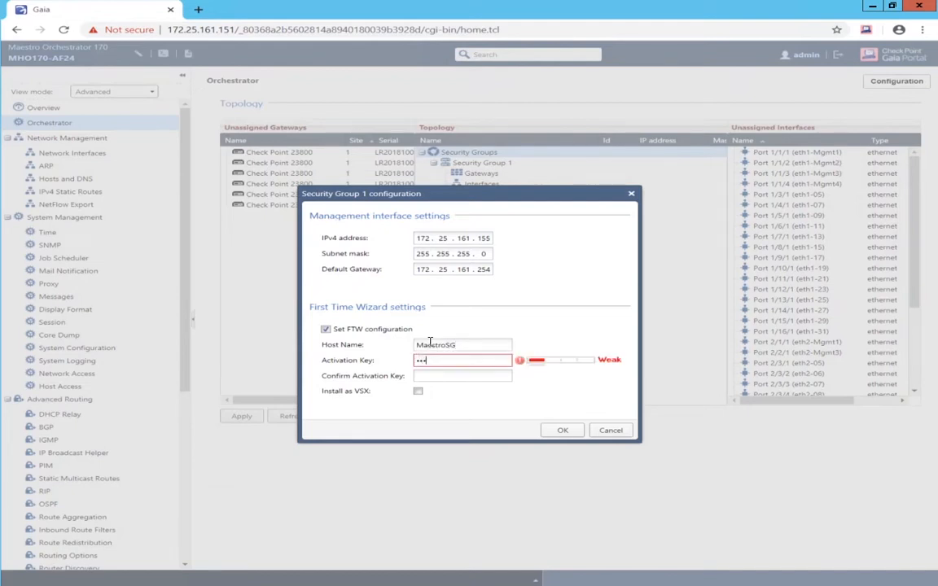
key("Tab")
type("••••••")
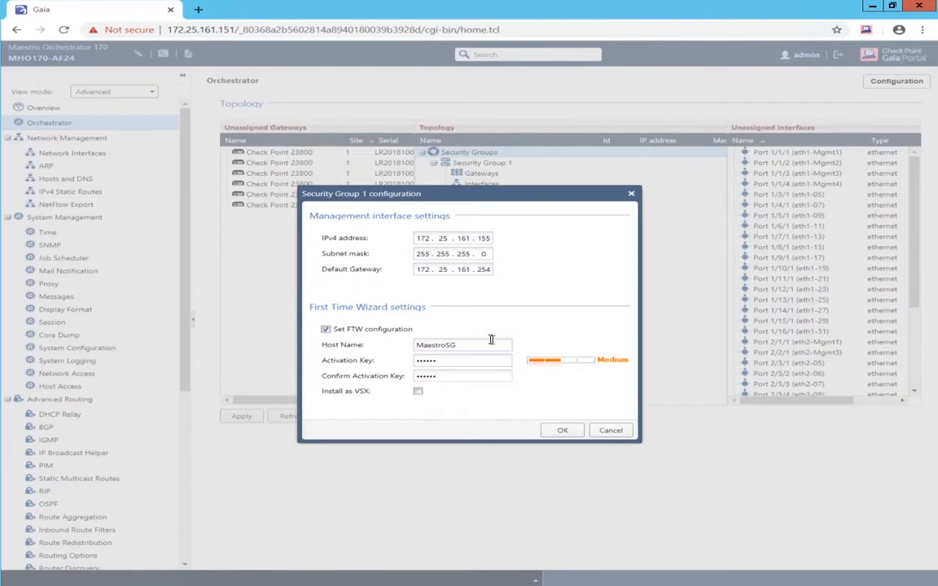
left_click(563, 433)
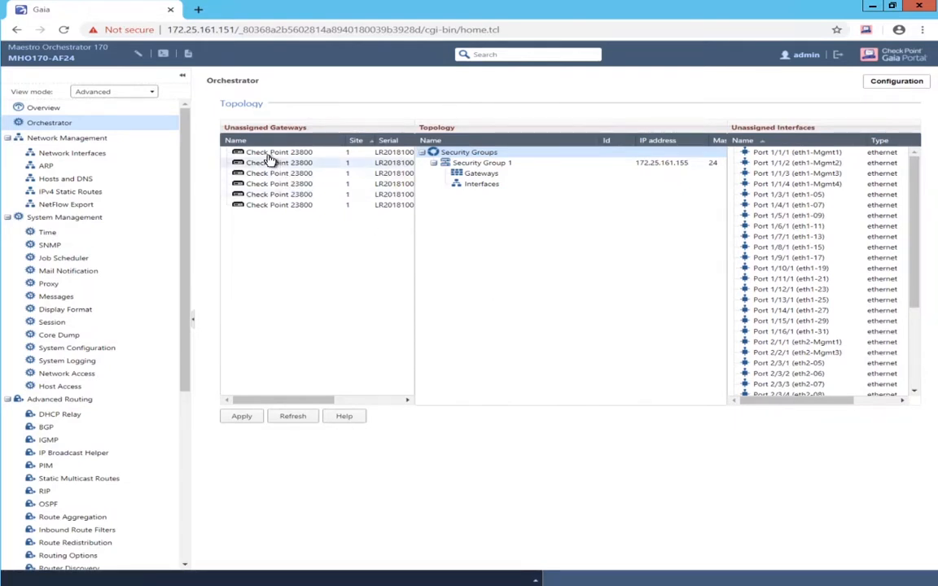
- Move Check Point 23800 gateways Ids 1–4 into Site 1 of Security Group 1
left_click_drag(267, 155, 480, 180)
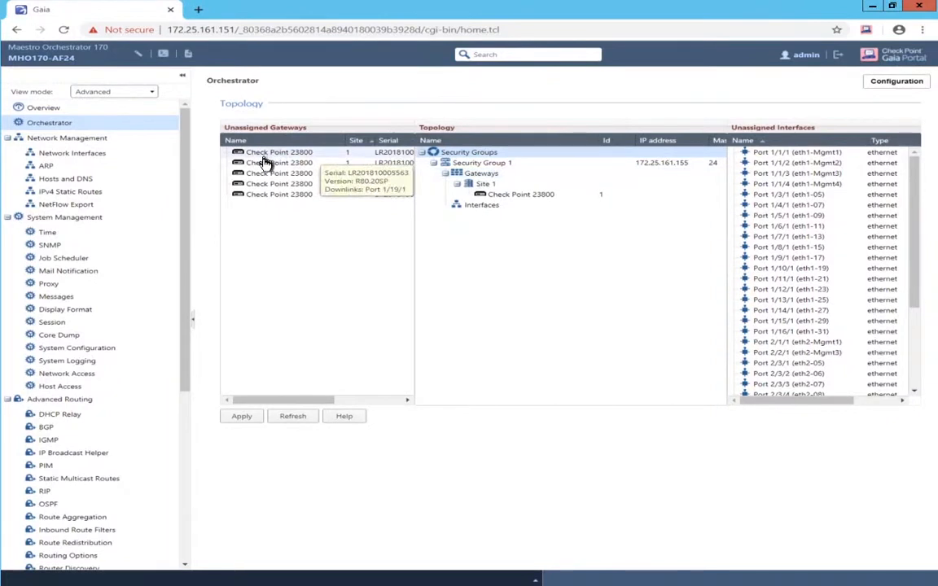
left_click_drag(264, 156, 482, 187)
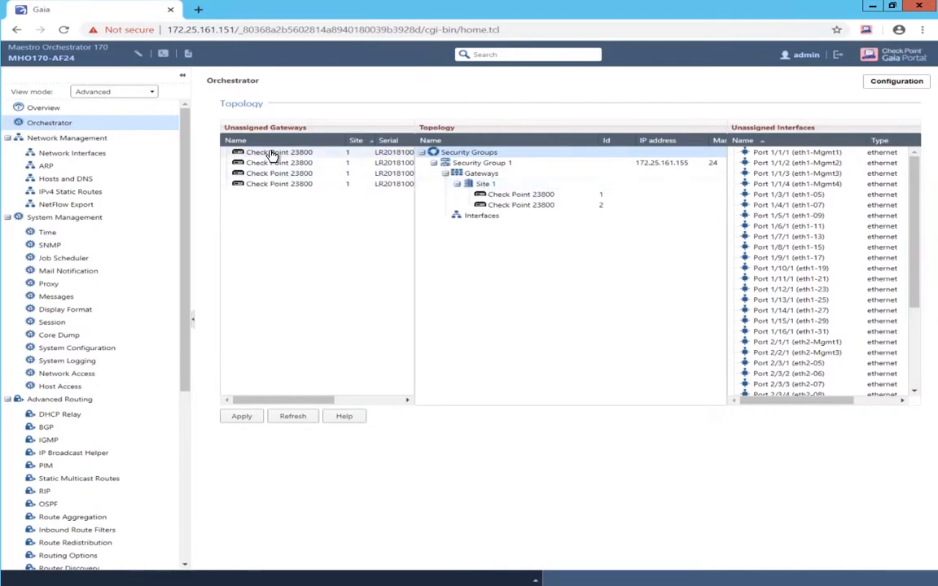
left_click_drag(272, 153, 473, 233)
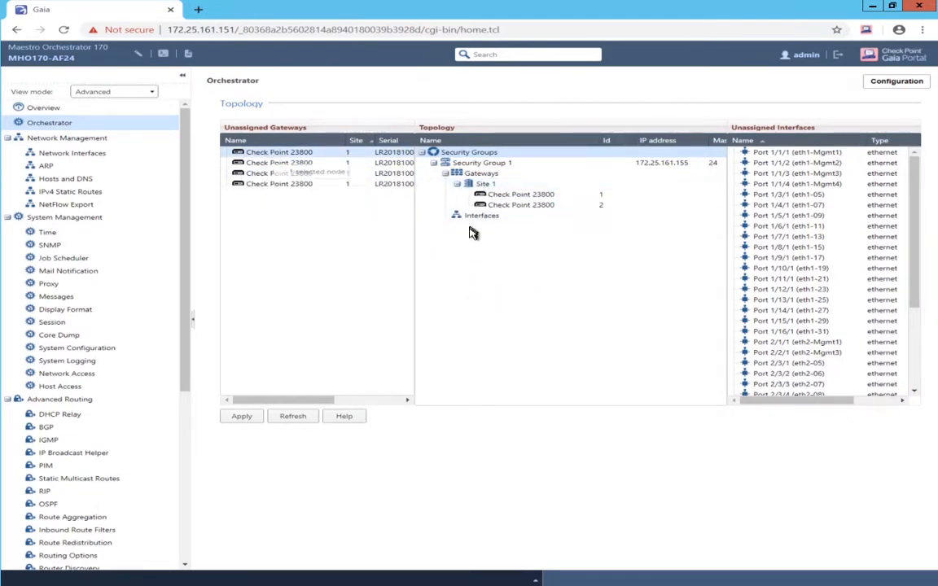
left_click_drag(257, 157, 501, 210)
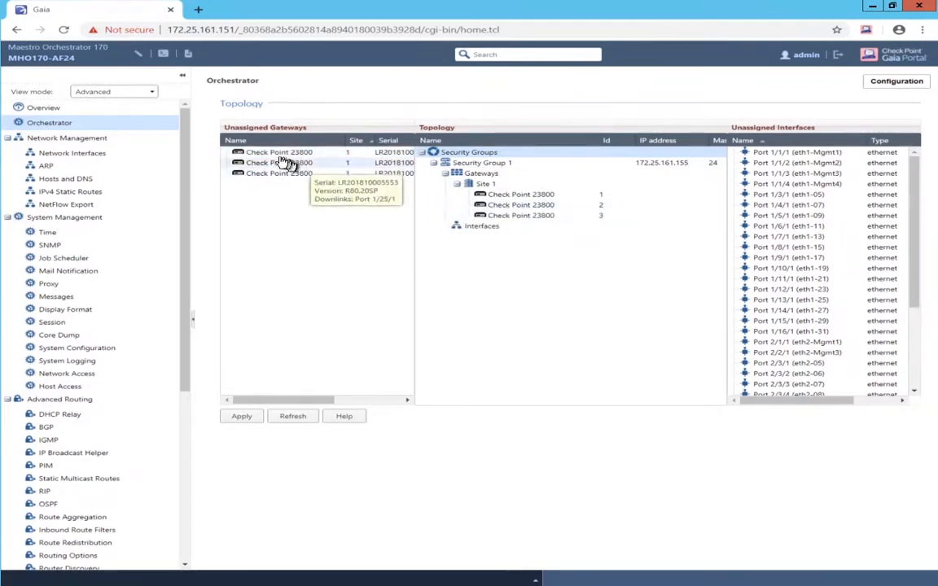
left_click_drag(279, 168, 547, 213)
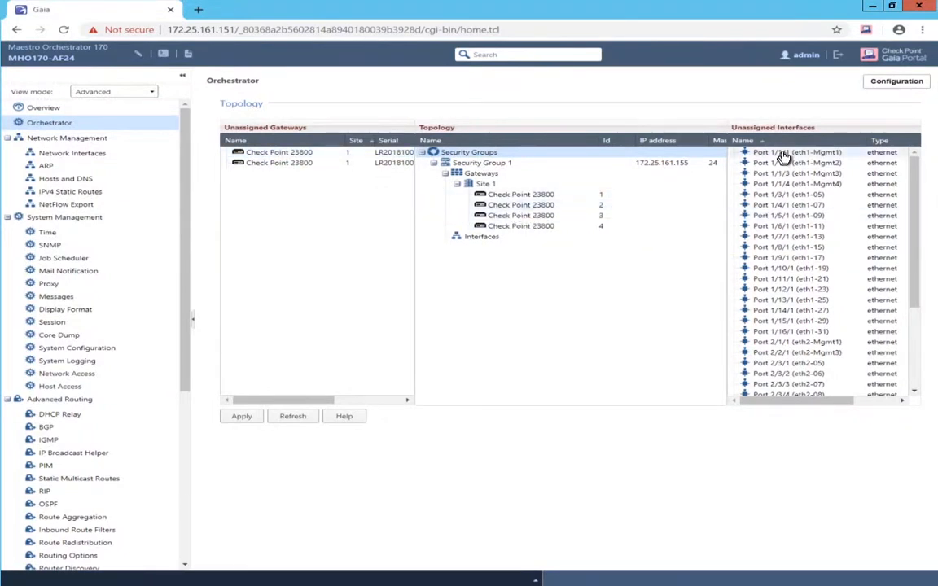
- Attach Ports 1/1/1, 1/7/1, 1/8/1, 1/9/1 and 1/10/1 to Security Group 1's interfaces
left_click_drag(780, 155, 484, 240)
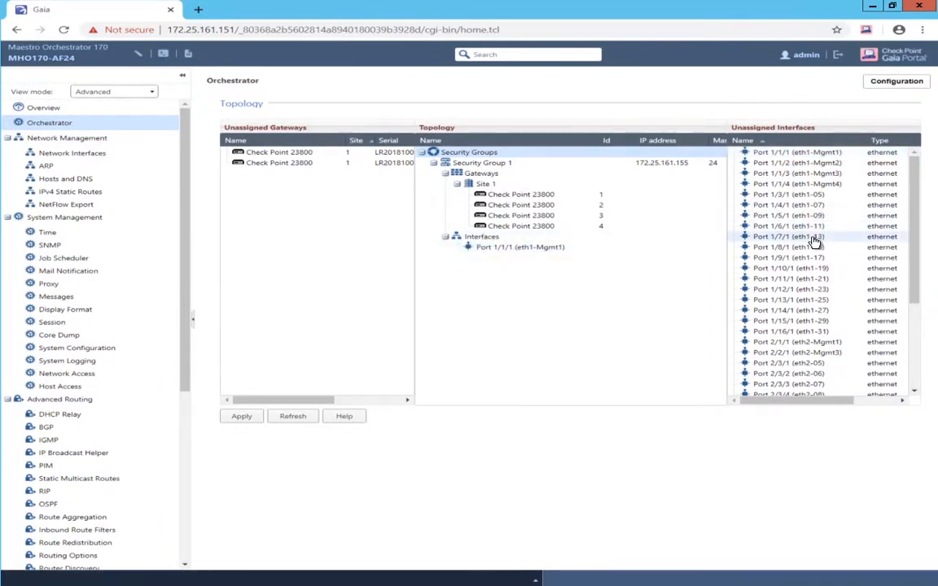
left_click_drag(813, 237, 494, 252)
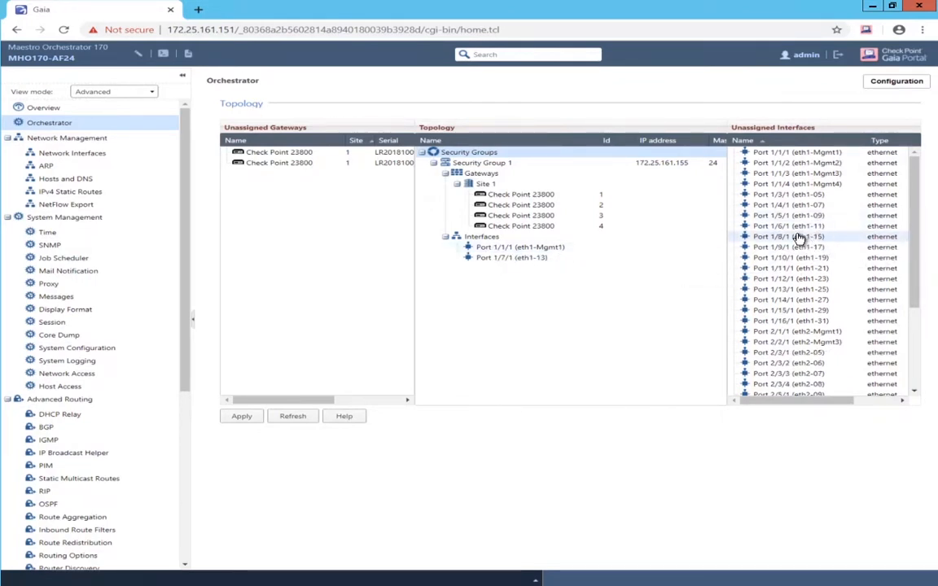
left_click_drag(801, 237, 512, 262)
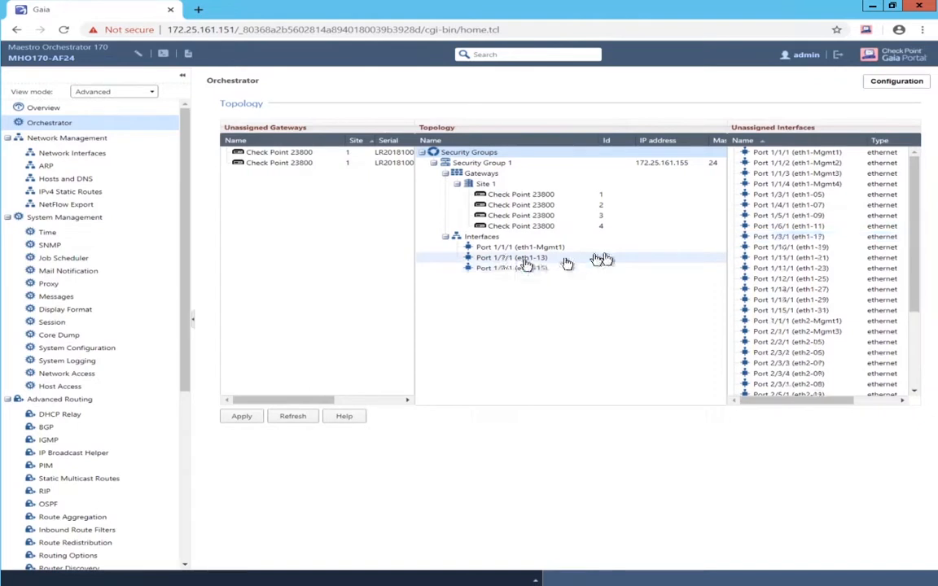
left_click_drag(806, 236, 513, 268)
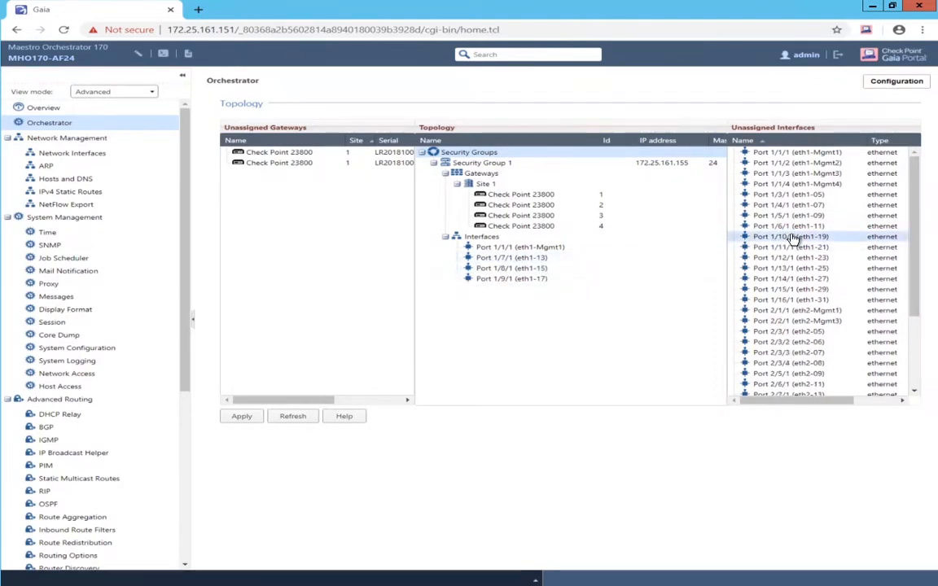
left_click_drag(794, 237, 524, 281)
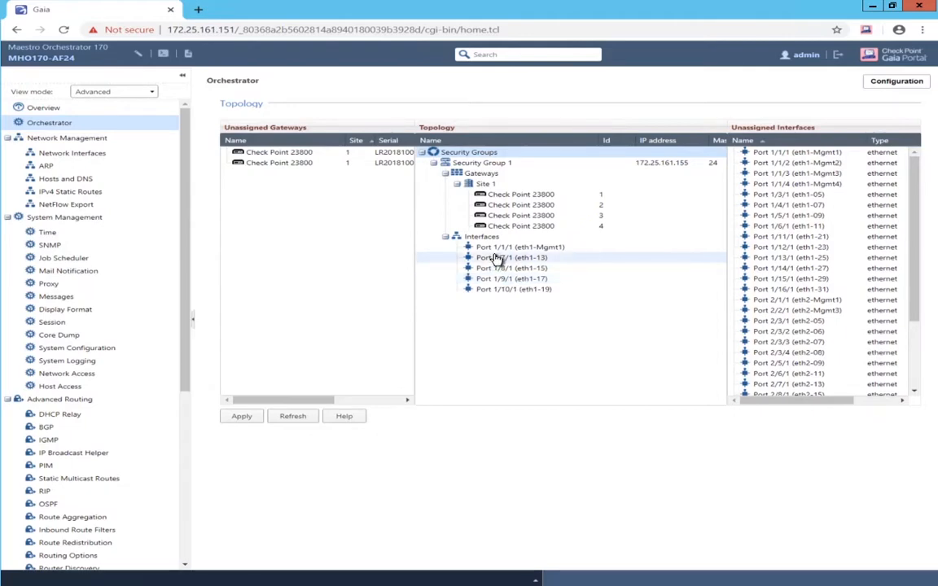
- Add VLANs 101 and 102 on Port 1/7/1, replacing its untagged port
right_click(510, 259)
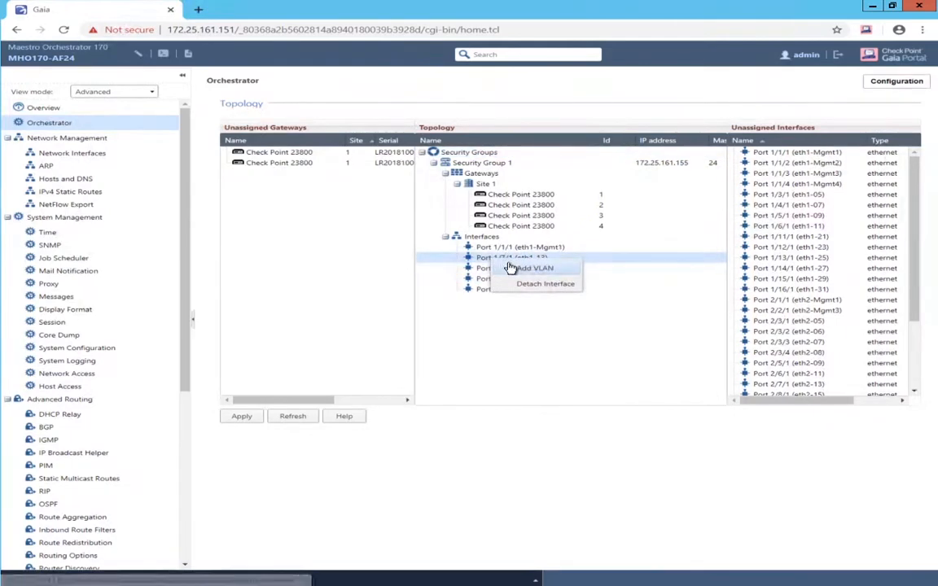
left_click(511, 268)
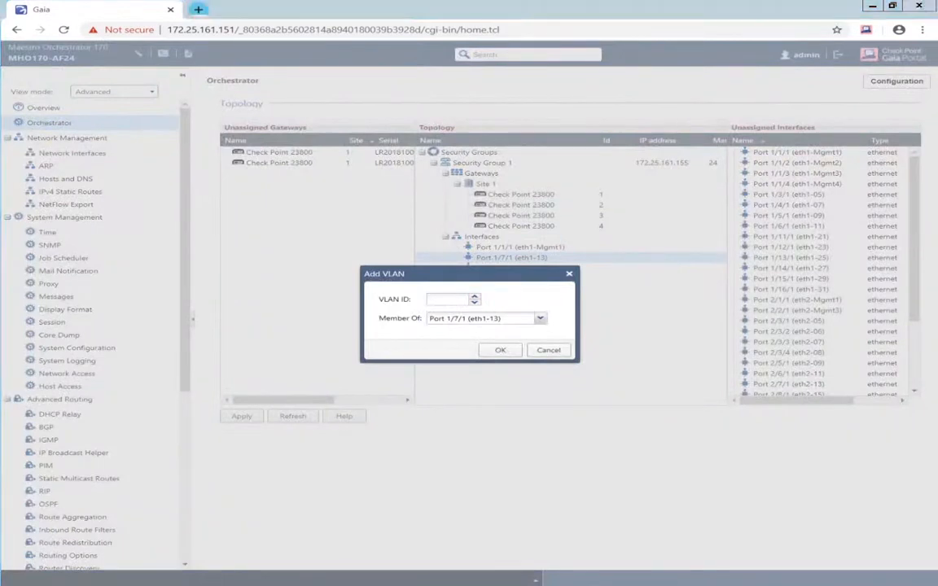
left_click(436, 300)
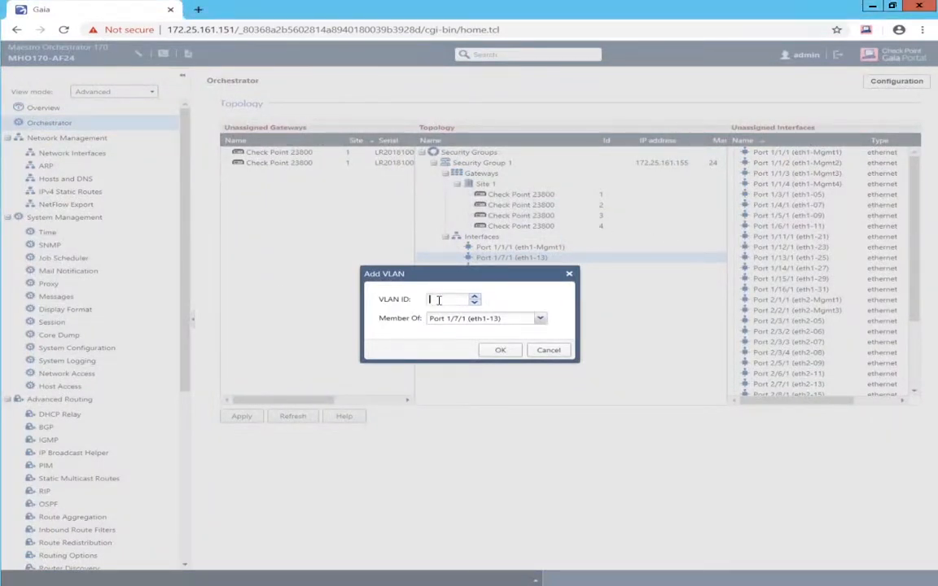
type("101")
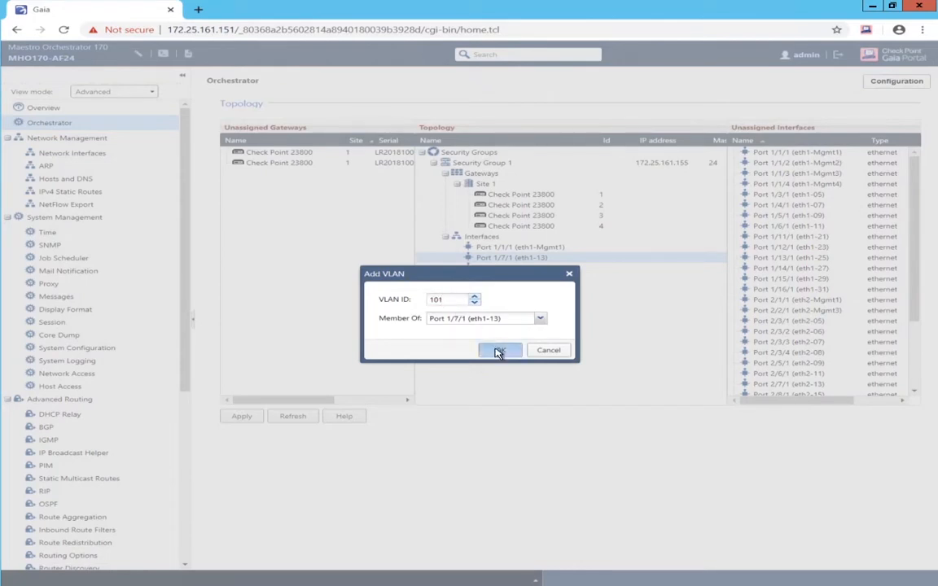
left_click(497, 351)
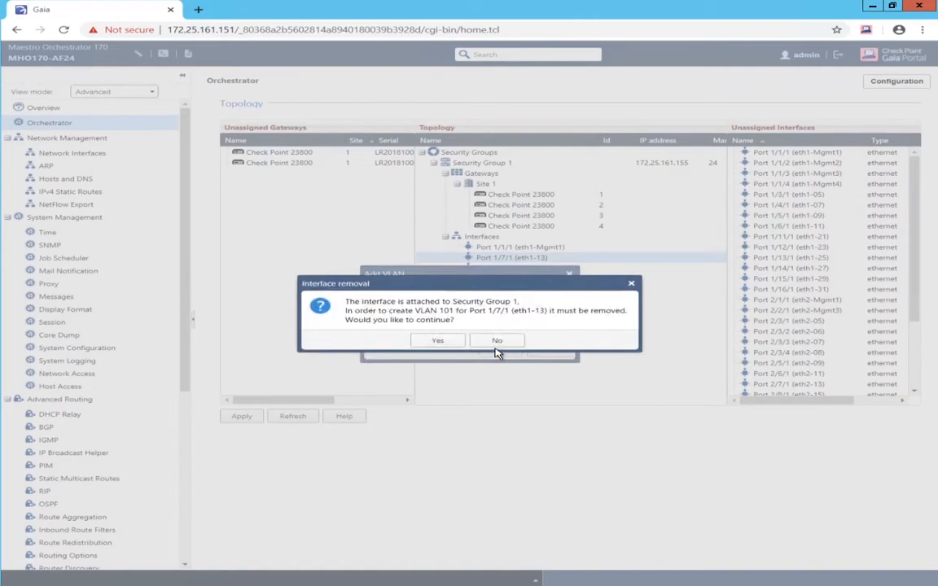
left_click(440, 341)
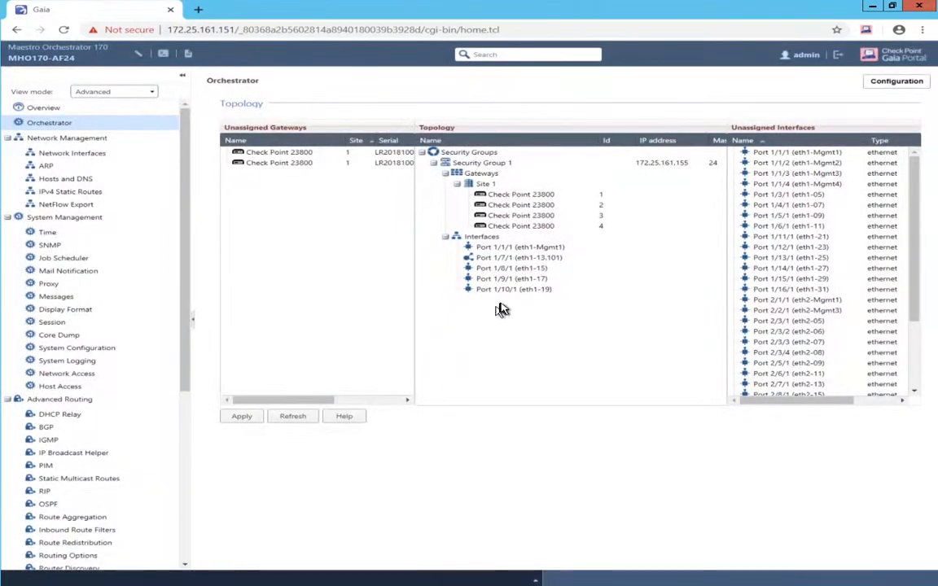
right_click(505, 259)
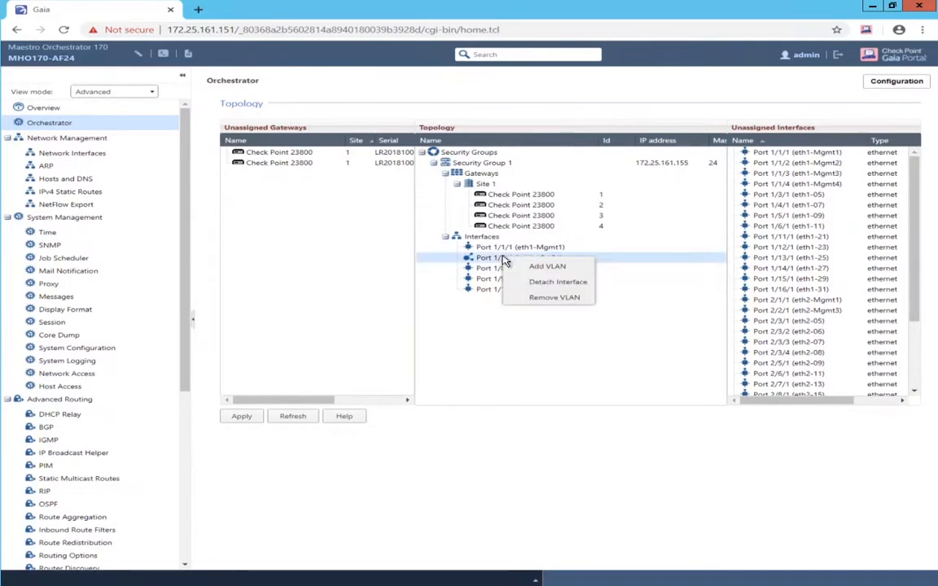
left_click(521, 267)
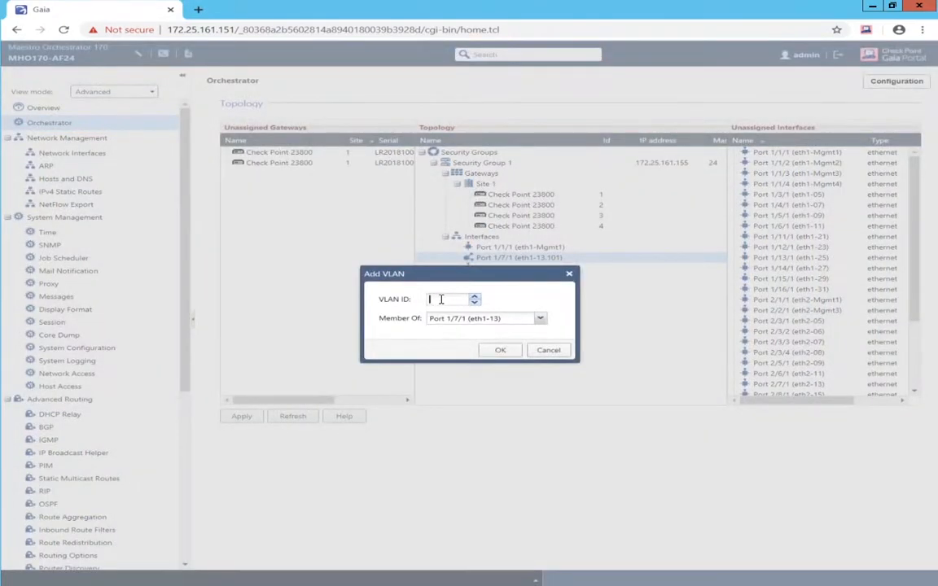
type("102")
left_click(503, 349)
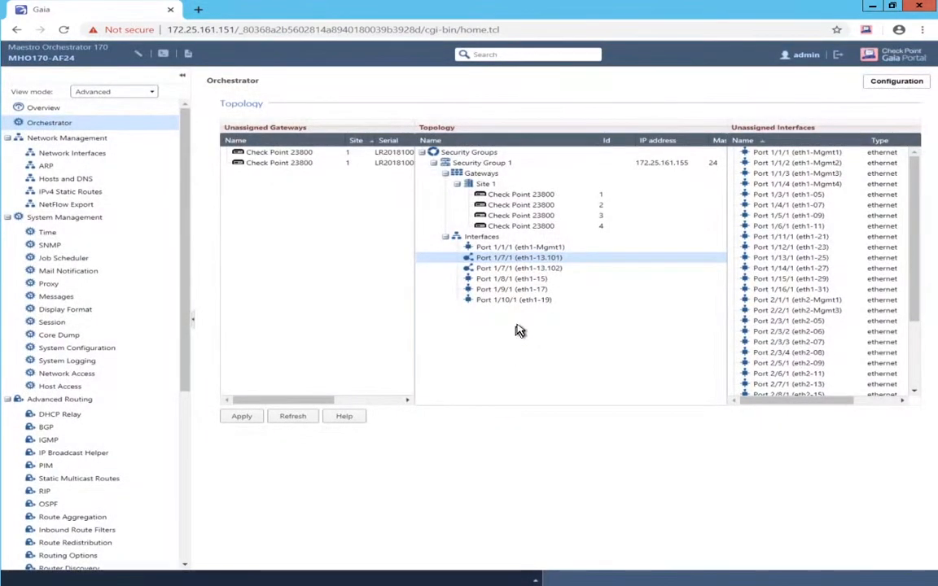
- Add VLAN 101 on Port 1/8/1 (eth1-15), removing the untagged eth1-15 port
right_click(479, 283)
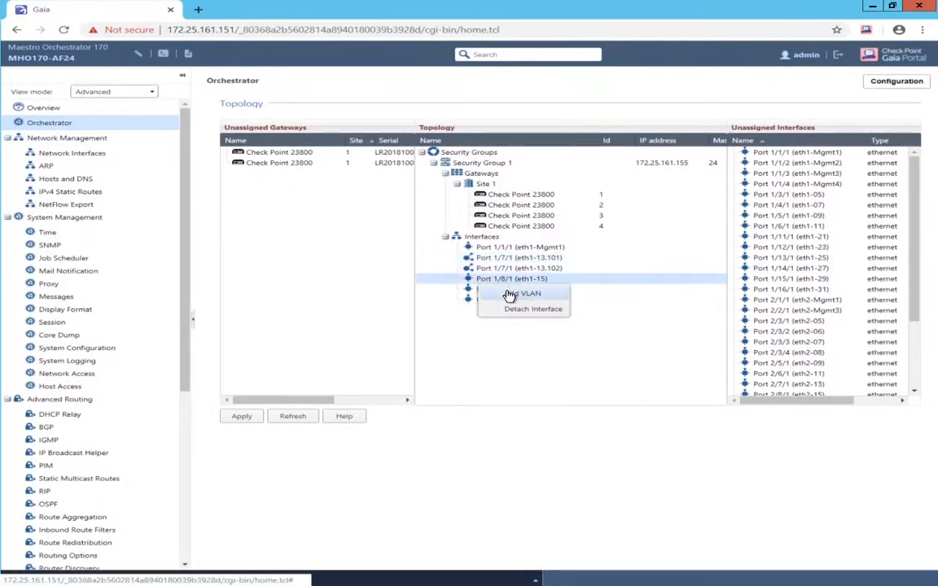
left_click(504, 294)
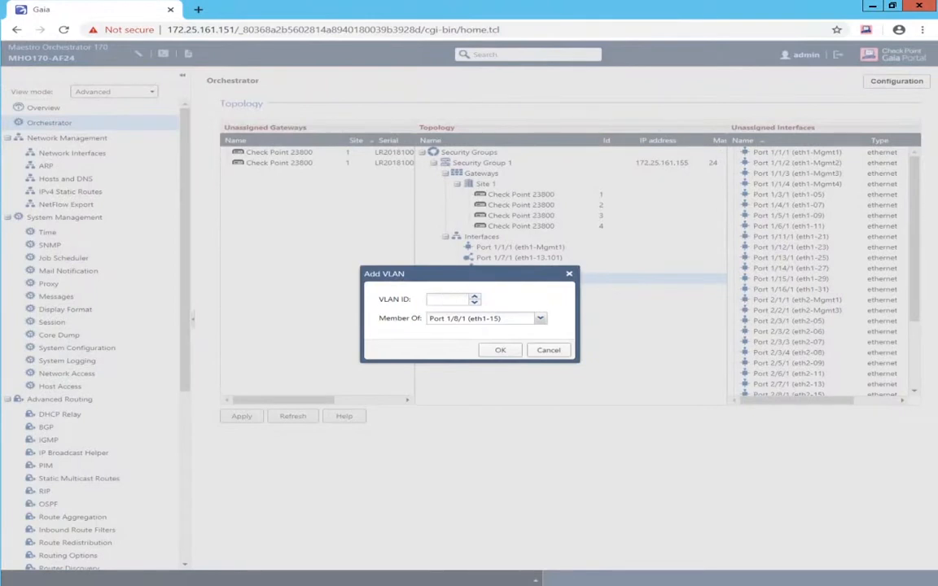
left_click(449, 300)
type("101")
left_click(495, 350)
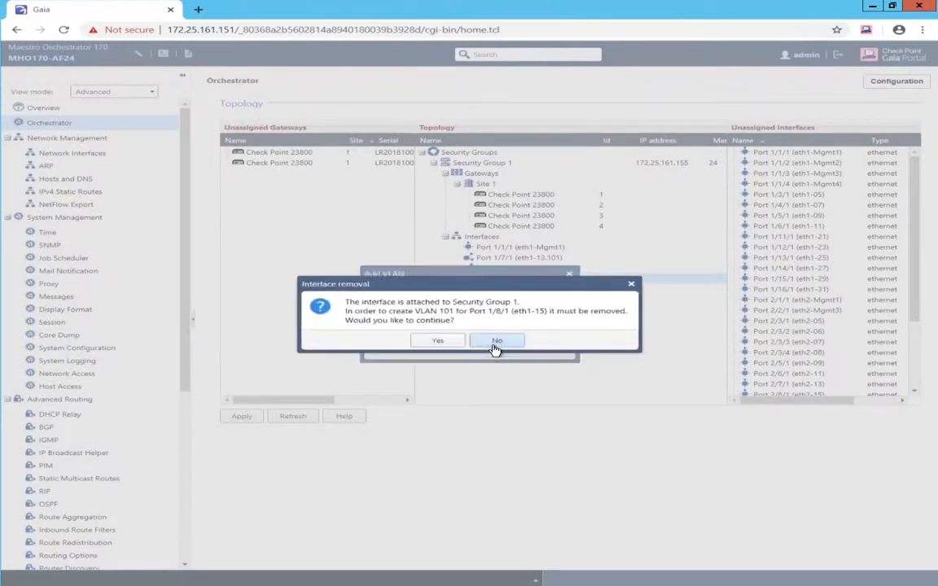
left_click(427, 341)
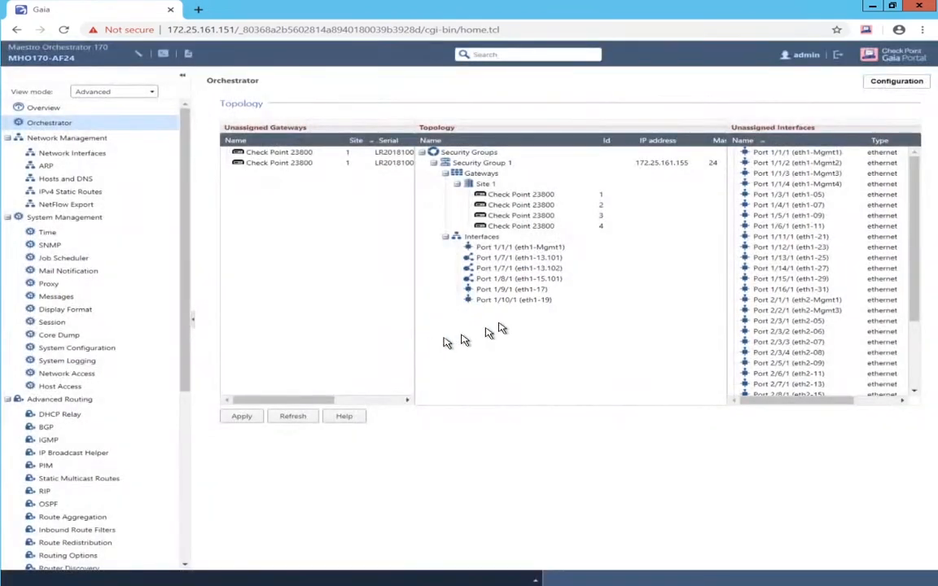
- Add VLAN 102 on eth1-15 and VLANs 201 and 202 on eth1-17
right_click(503, 282)
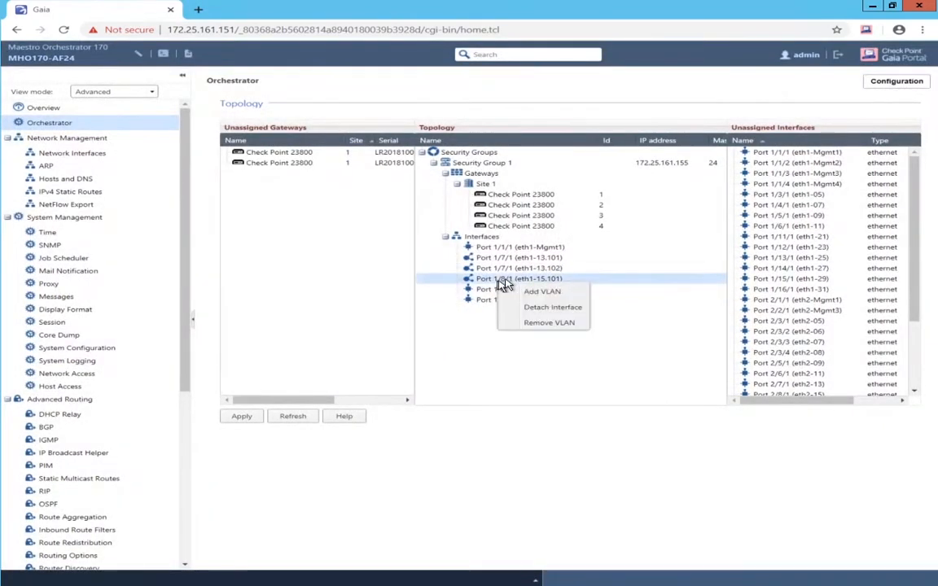
left_click(534, 290)
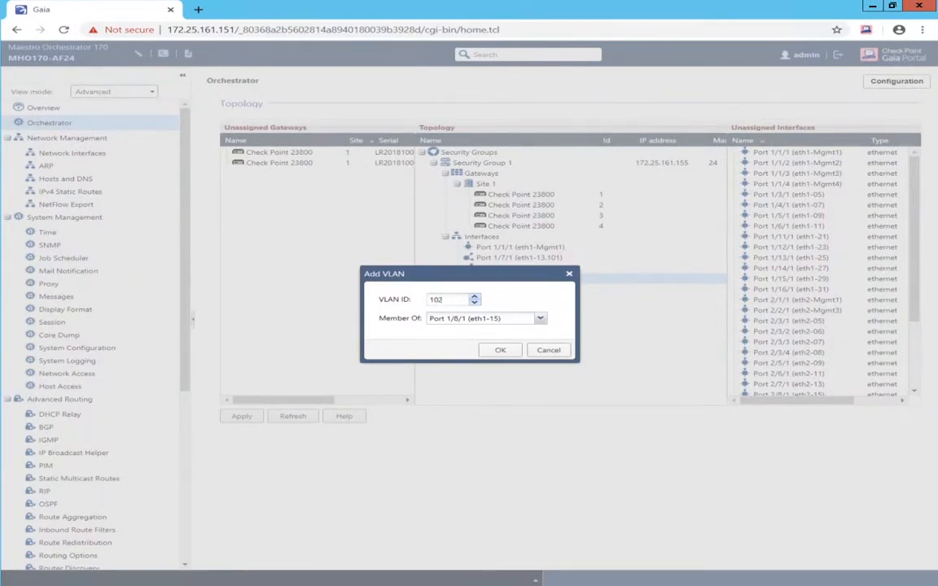
left_click(491, 350)
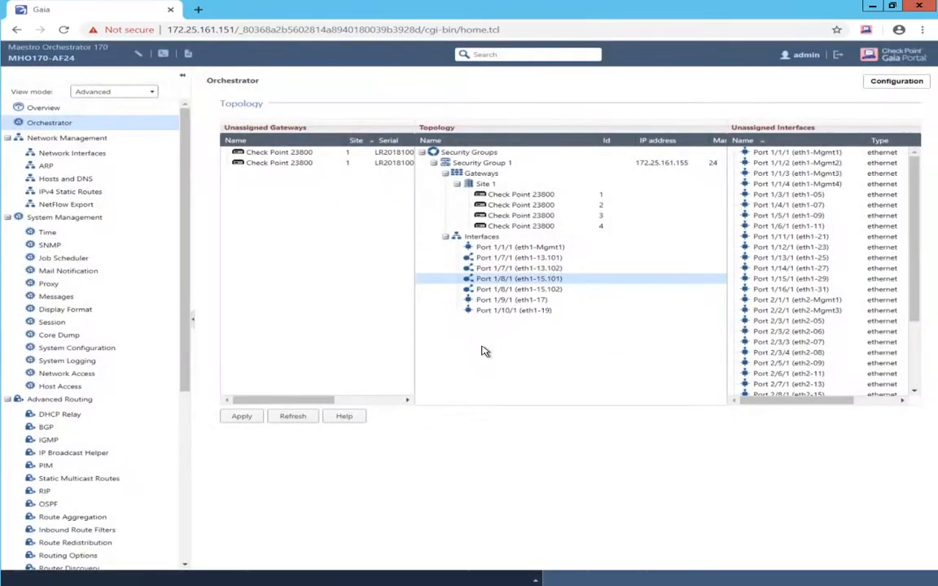
right_click(487, 301)
left_click(499, 308)
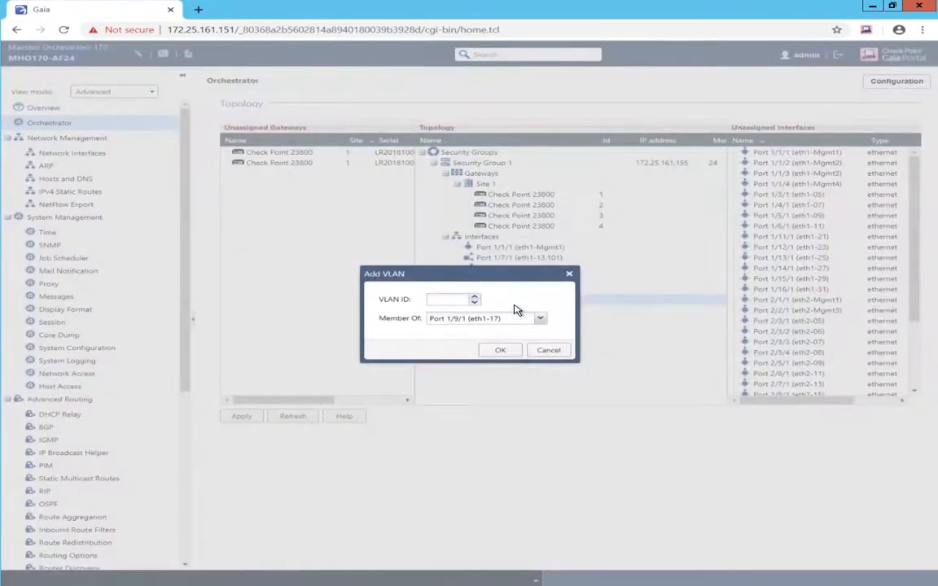
left_click(446, 301)
left_click(498, 350)
left_click(441, 342)
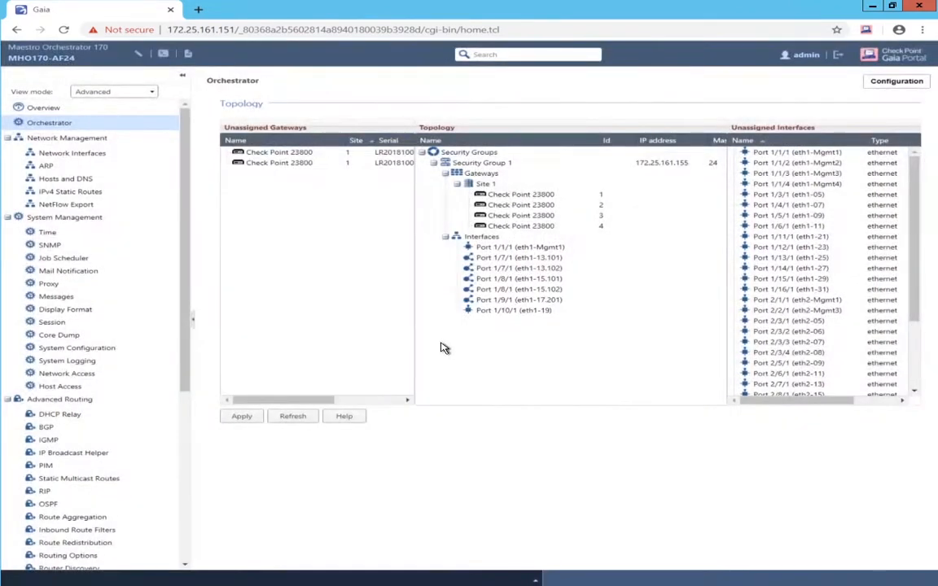
right_click(485, 302)
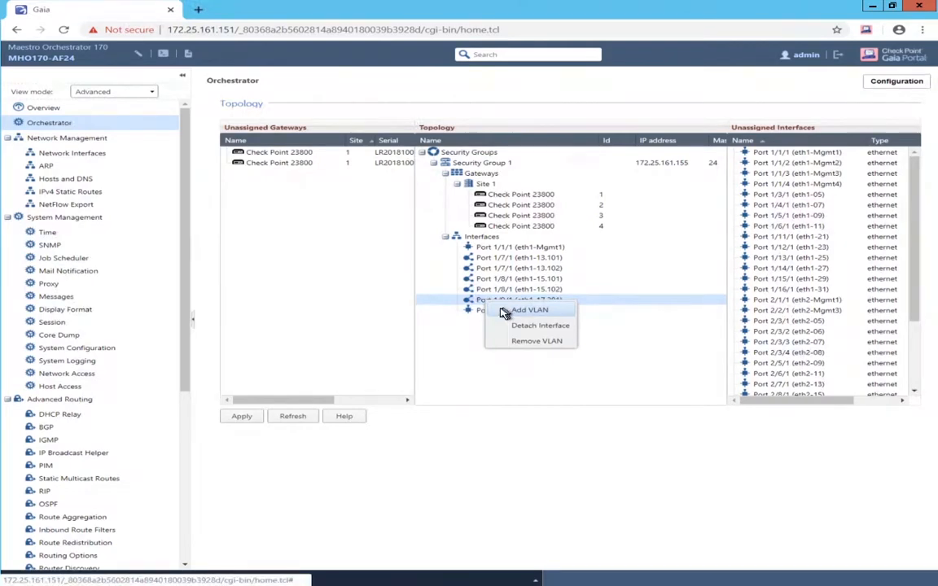
left_click(527, 310)
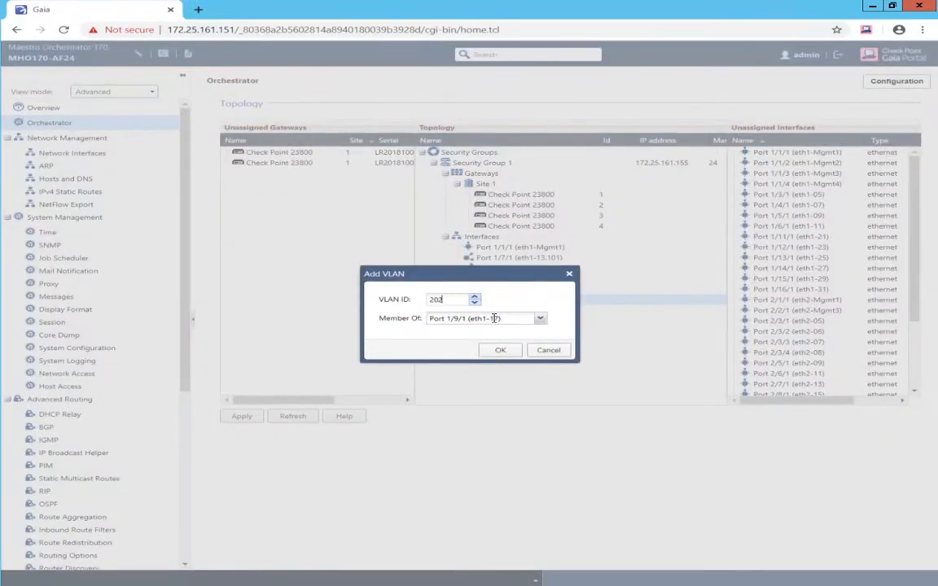
left_click(497, 349)
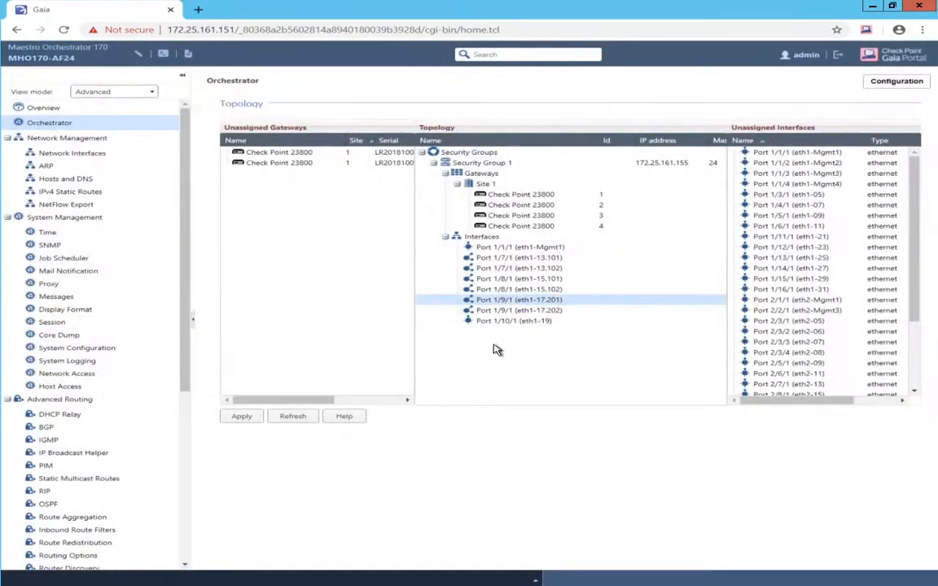
- Add VLANs 201 and 202 on eth1-19, replacing its untagged port
right_click(501, 323)
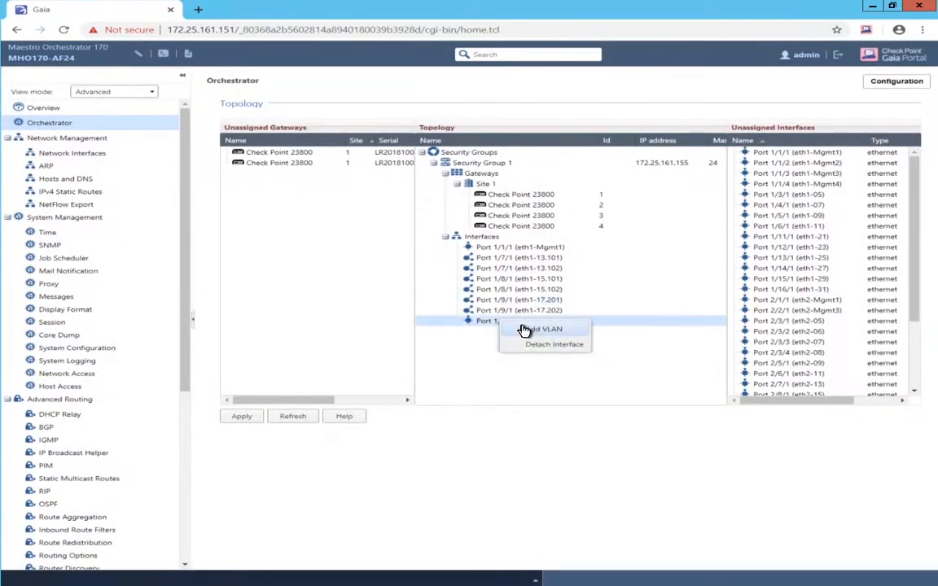
left_click(528, 327)
left_click(443, 300)
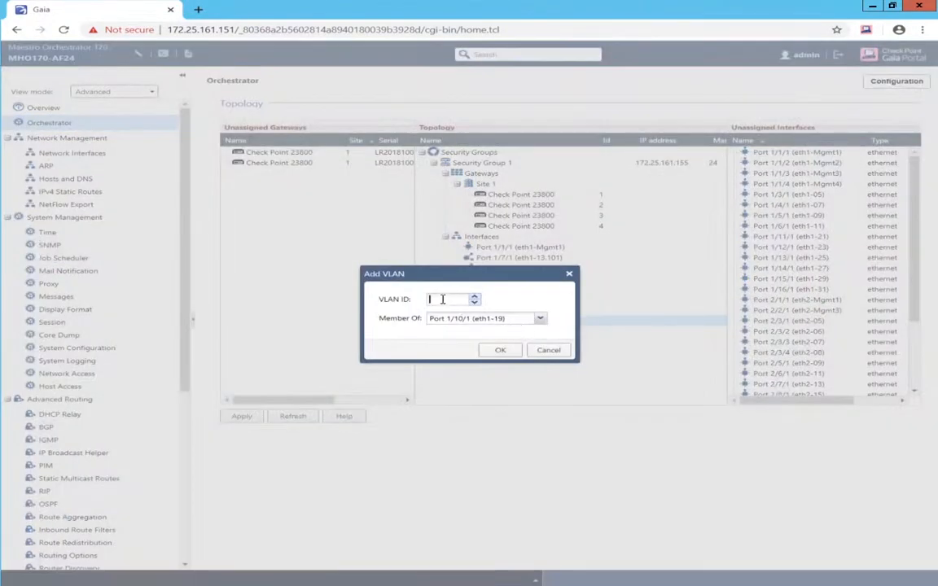
type("201")
left_click(498, 351)
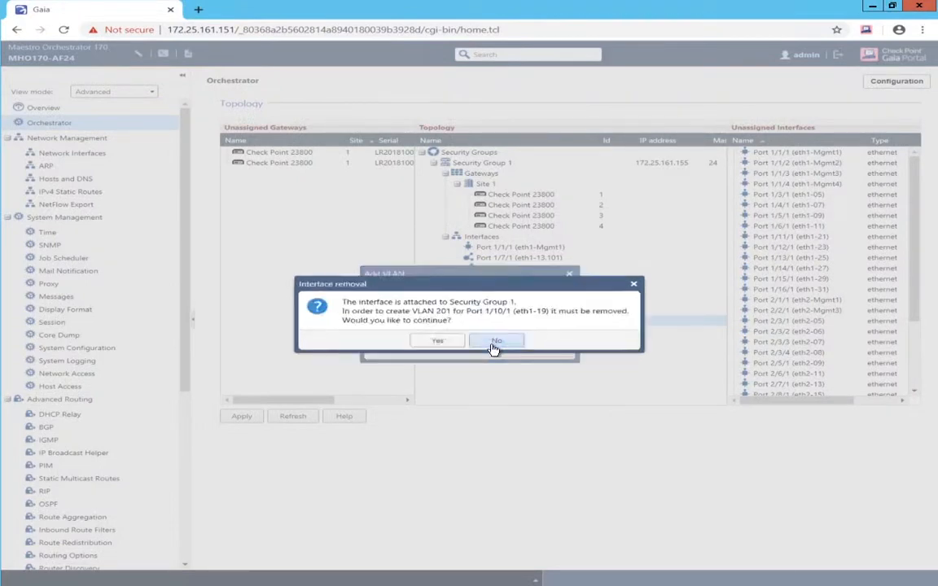
left_click(437, 340)
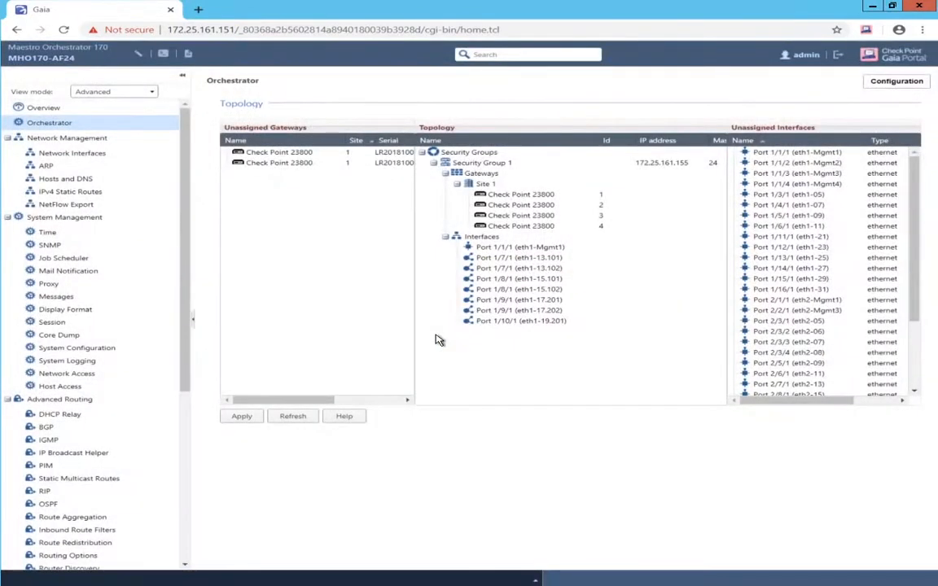
right_click(499, 325)
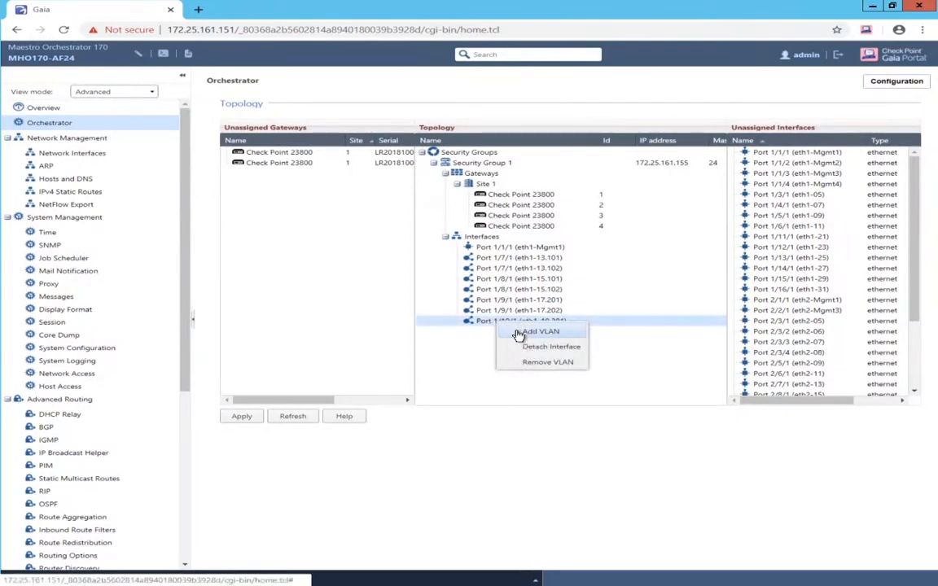
left_click(521, 332)
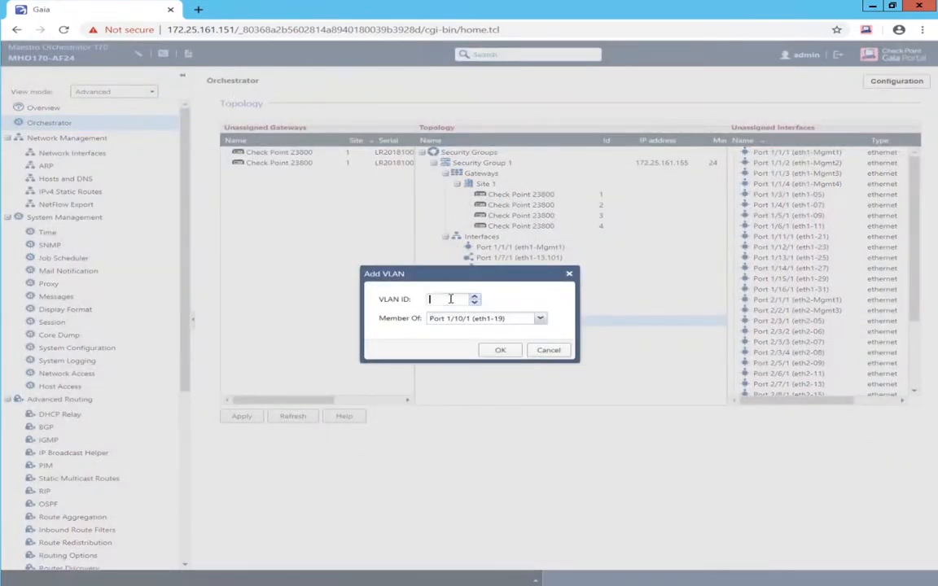
left_click(499, 351)
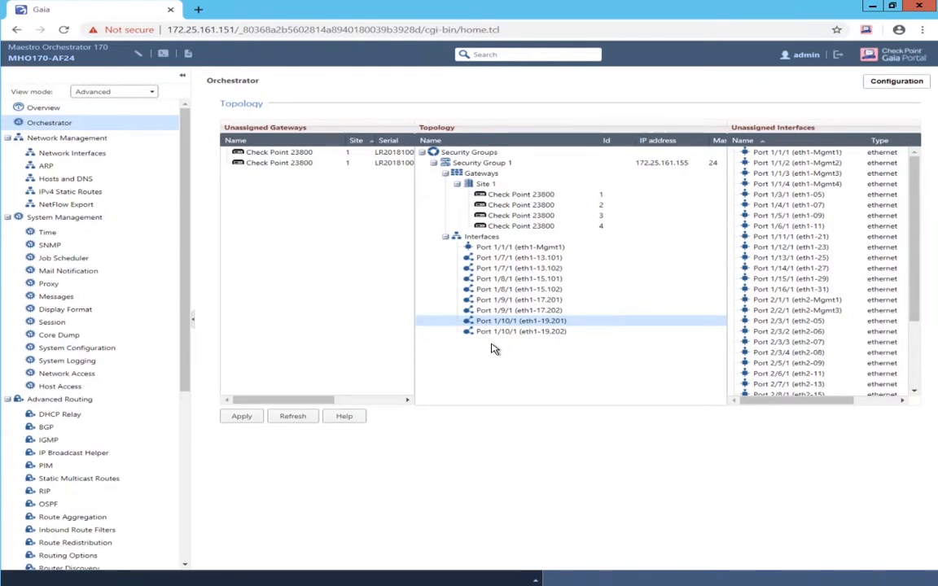
- Apply the topology and close the summary confirming Security Group 1 with four gateways
left_click(234, 419)
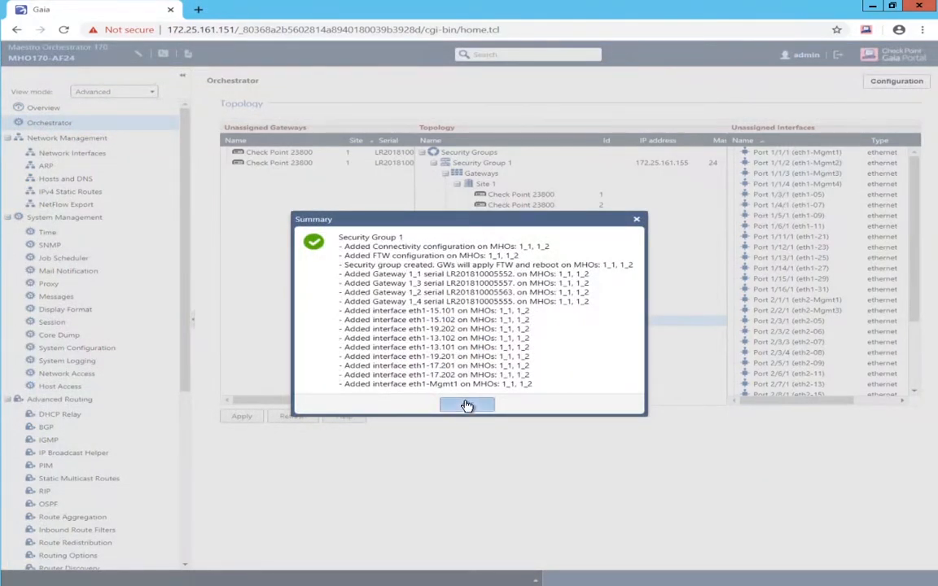
left_click(467, 405)
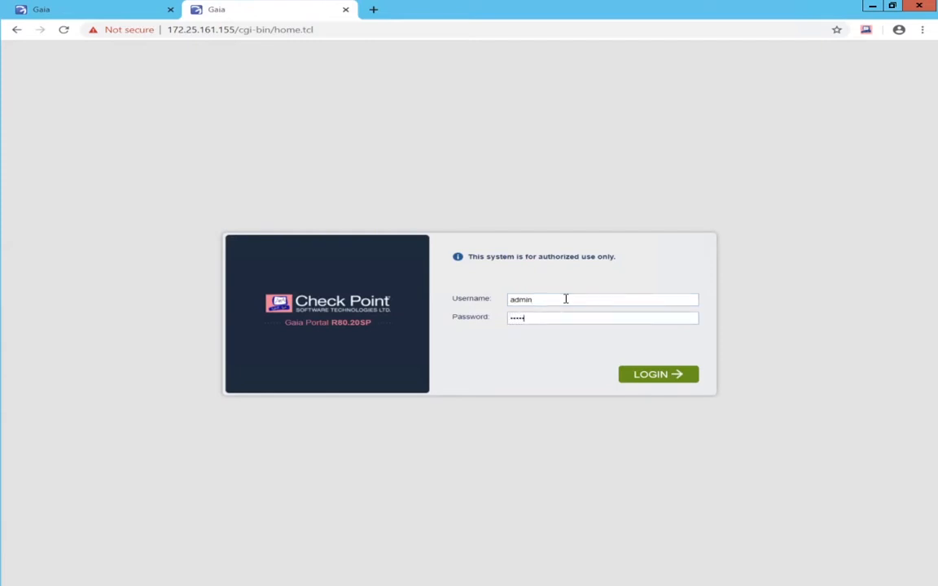
- Sign in to the MaestroSG-ch01-01 portal at 172.25.161.155 with its credentials
left_click(649, 375)
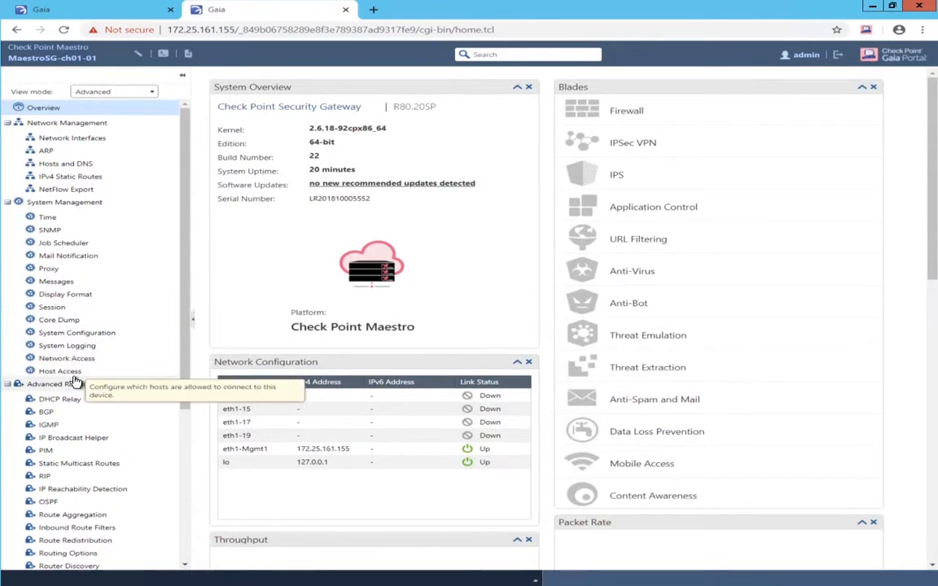
- In Session settings, change Command Line Shell and Web UI inactivity timeouts to 720 and apply
left_click(43, 307)
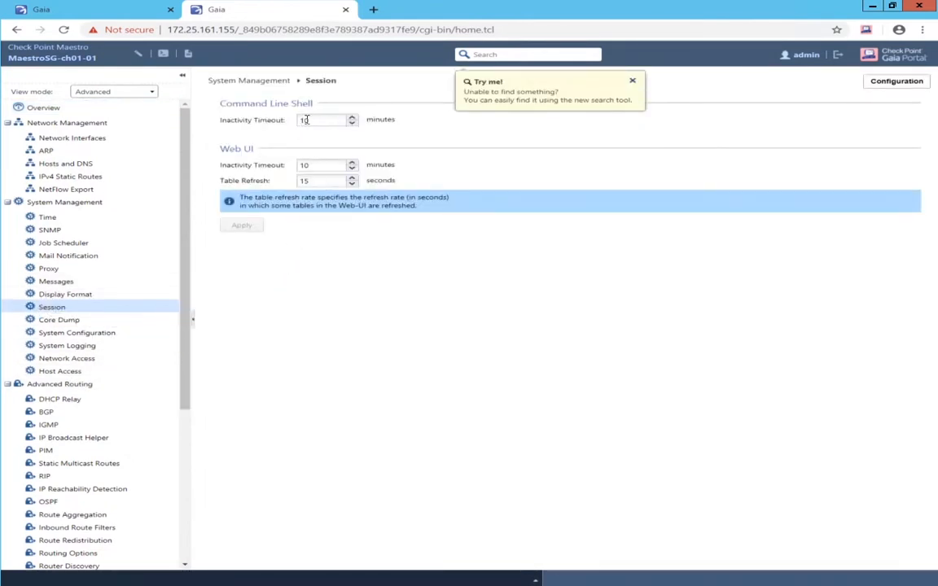
left_click_drag(305, 121, 297, 123)
type("72")
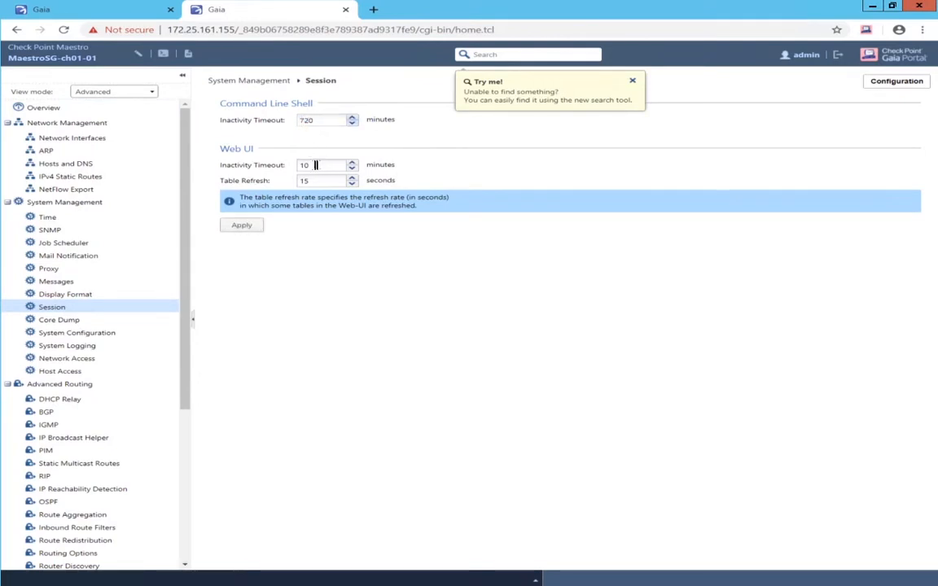
left_click_drag(306, 166, 287, 169)
type("72")
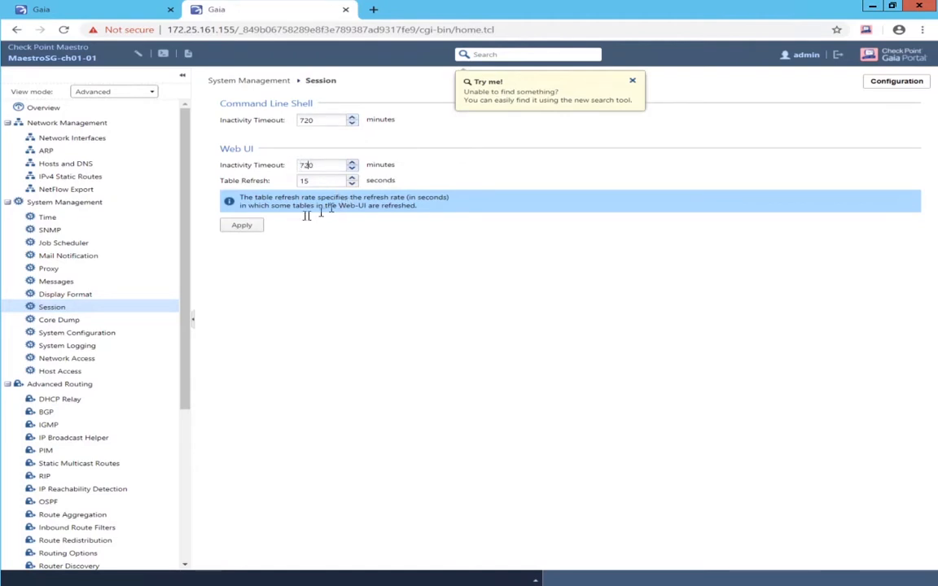
left_click(236, 226)
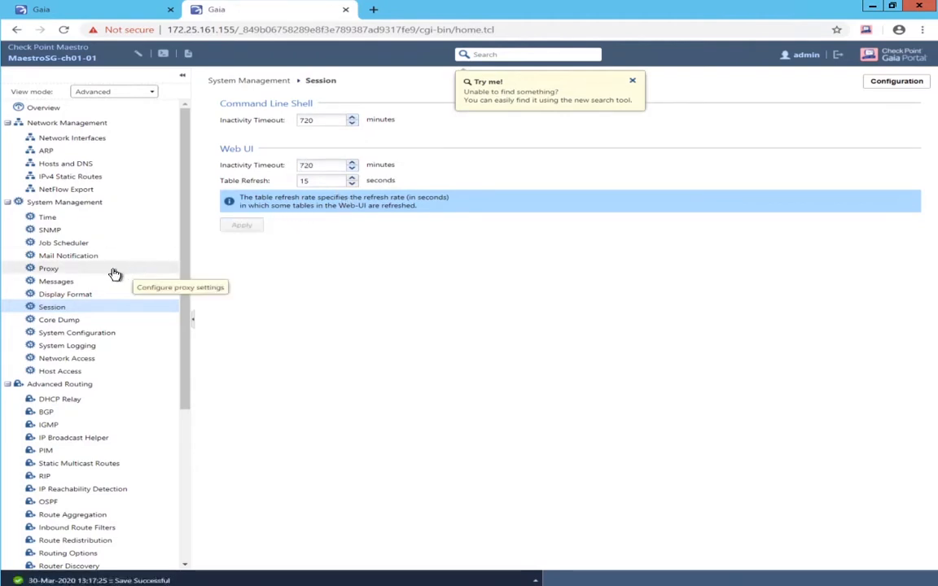
scroll(118, 273, "down", 3)
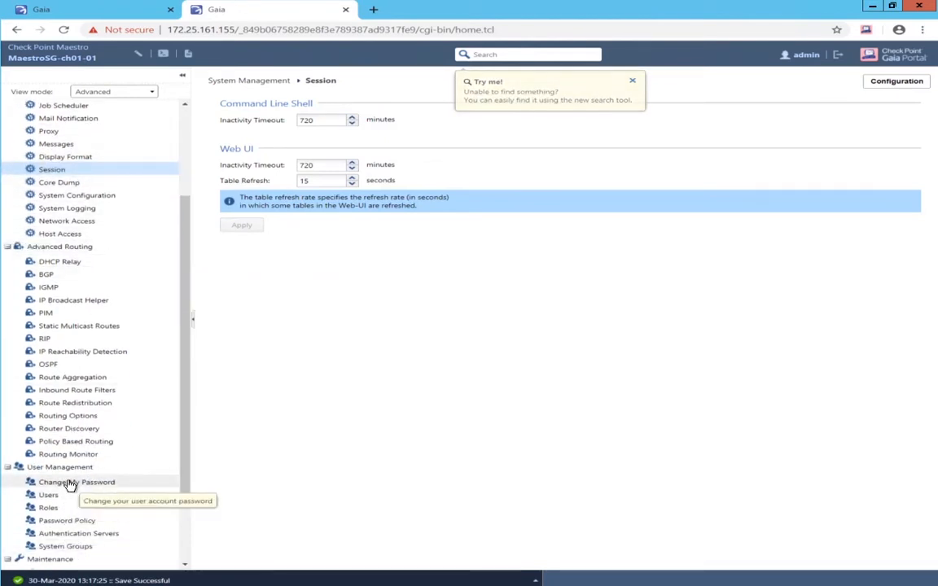
- Change the admin password by filling in the old, new and confirmed passwords and applying
left_click(69, 483)
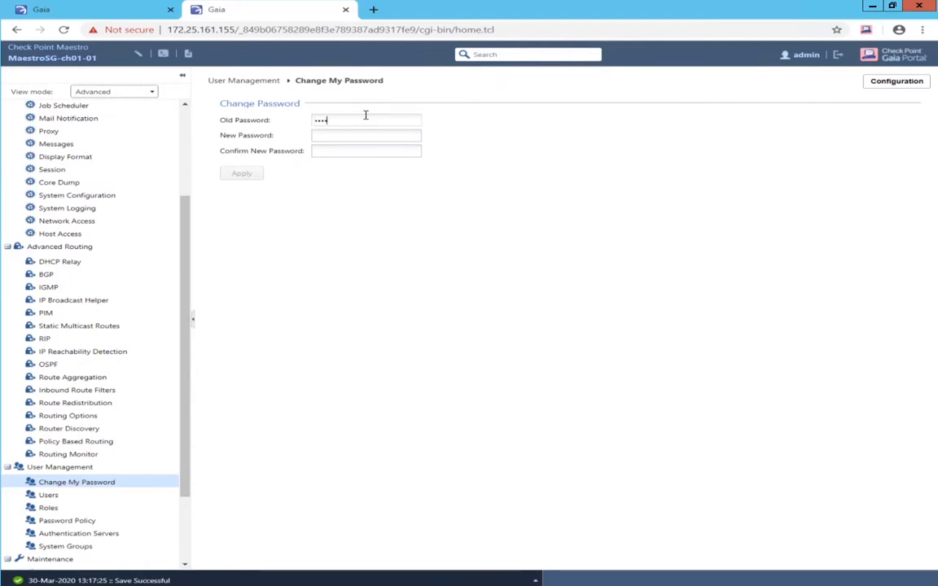
type("aaaaaa")
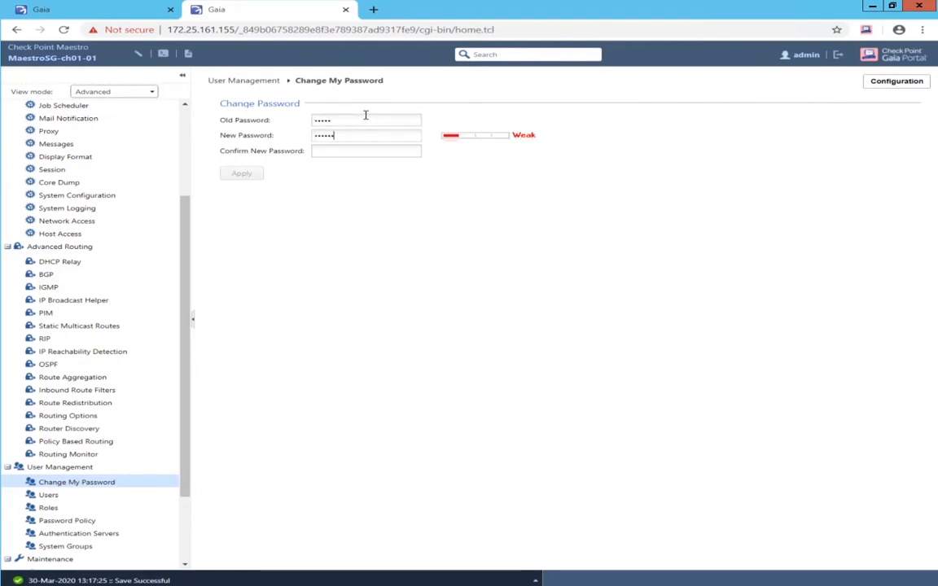
type("a")
key("Tab")
type("aaaaa")
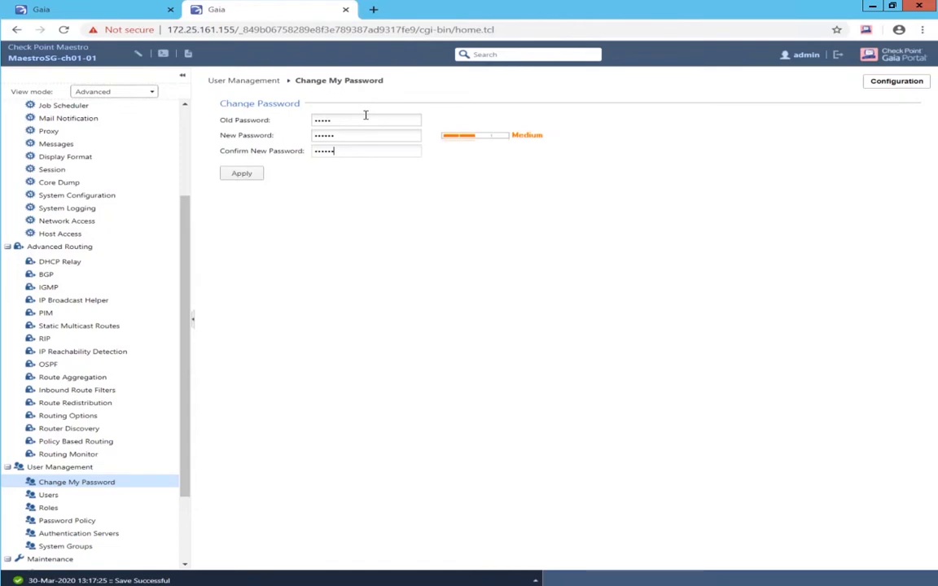
left_click(247, 175)
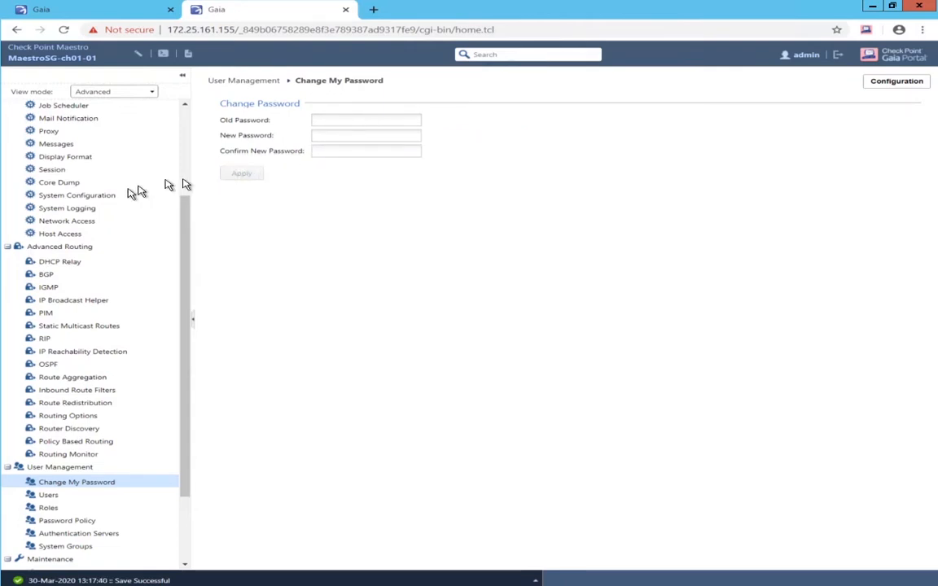
scroll(135, 181, "up", 3)
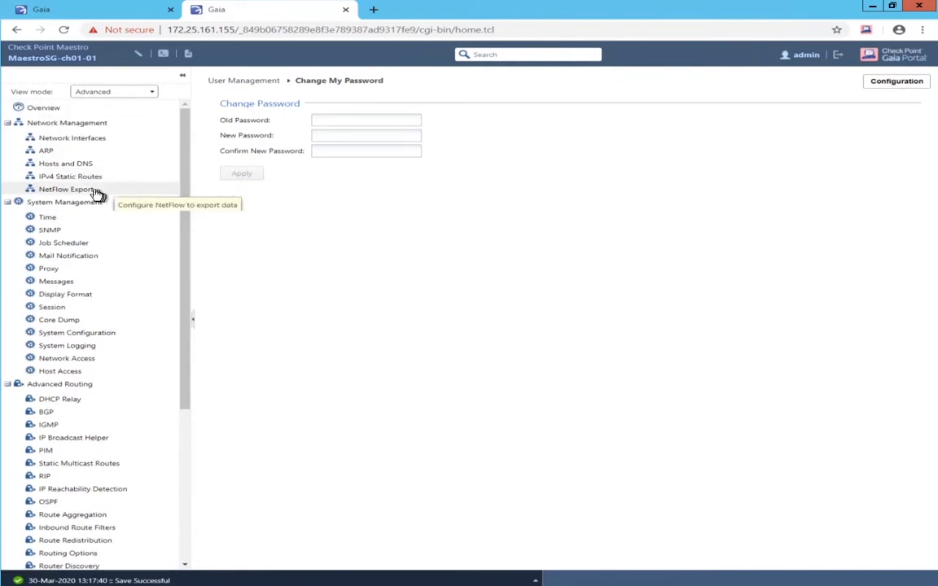
- Add an XOR bond with group 101 joining eth1-13 and eth1-15 under Network Interfaces
left_click(79, 138)
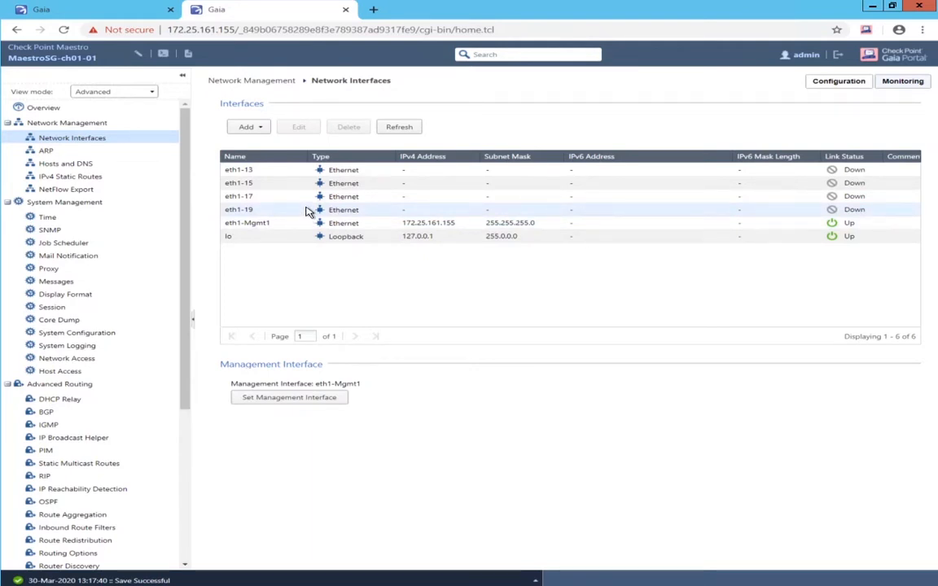
left_click(247, 127)
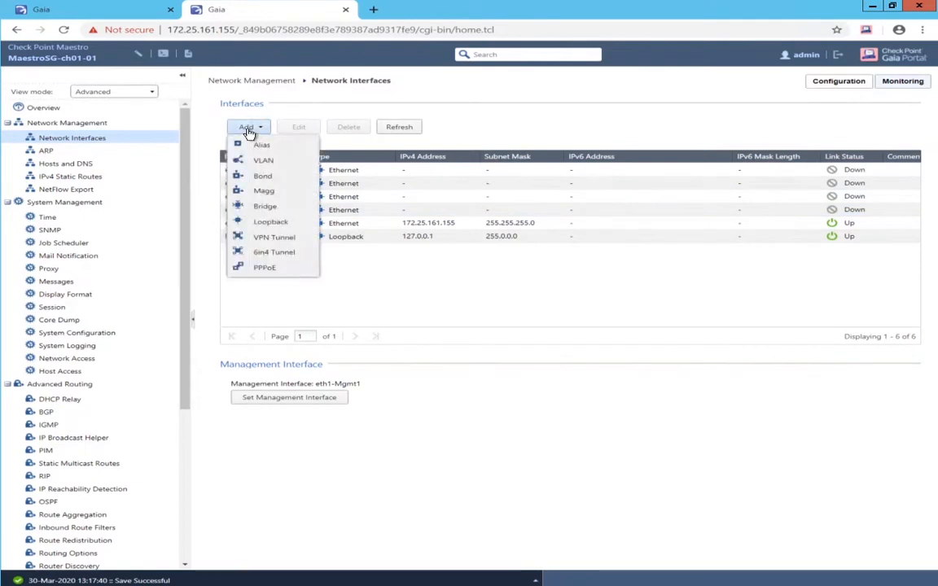
left_click(264, 179)
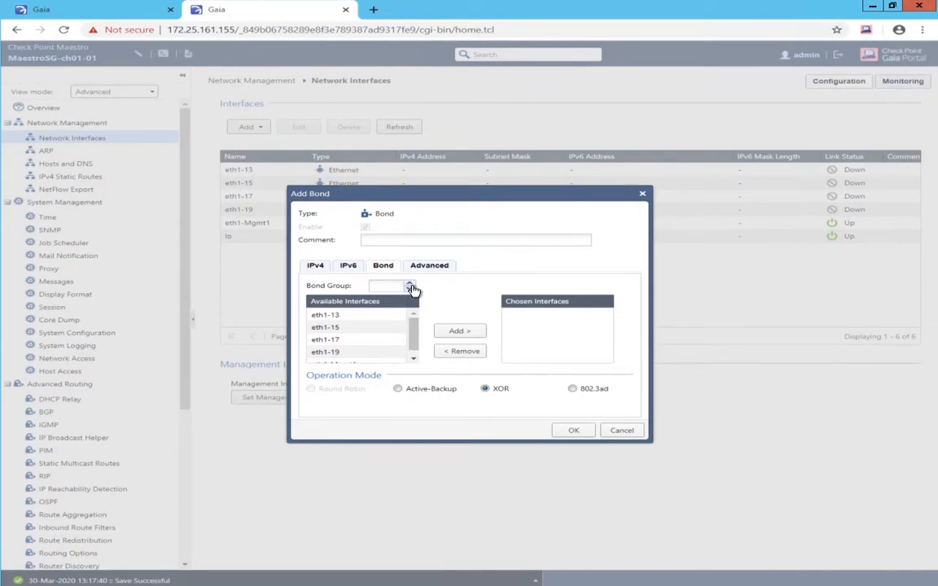
left_click(364, 316)
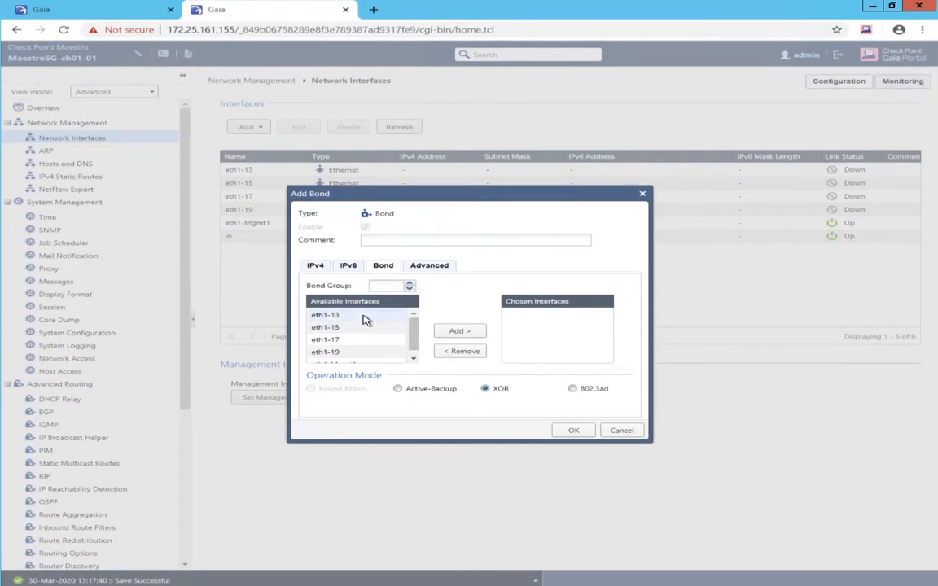
left_click(459, 333)
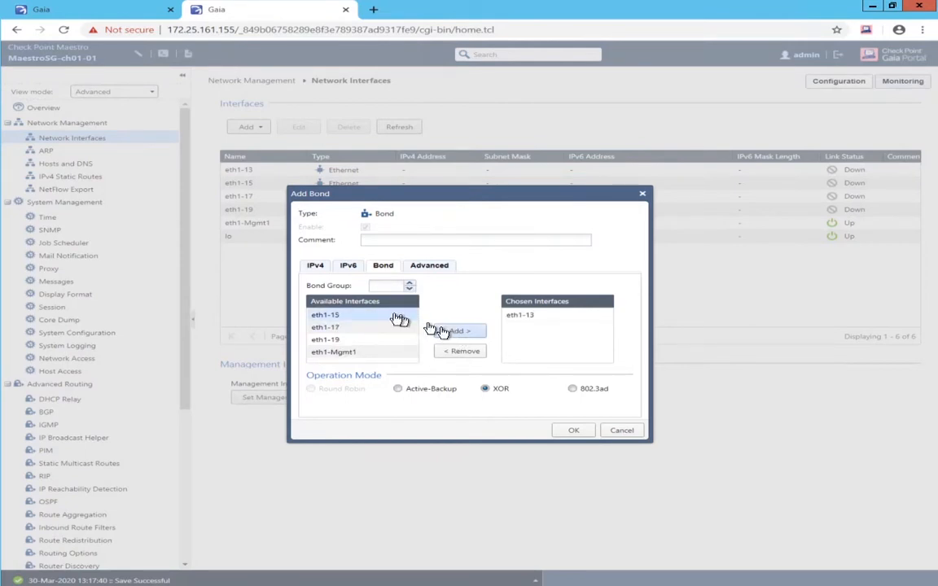
left_click(452, 330)
left_click(391, 285)
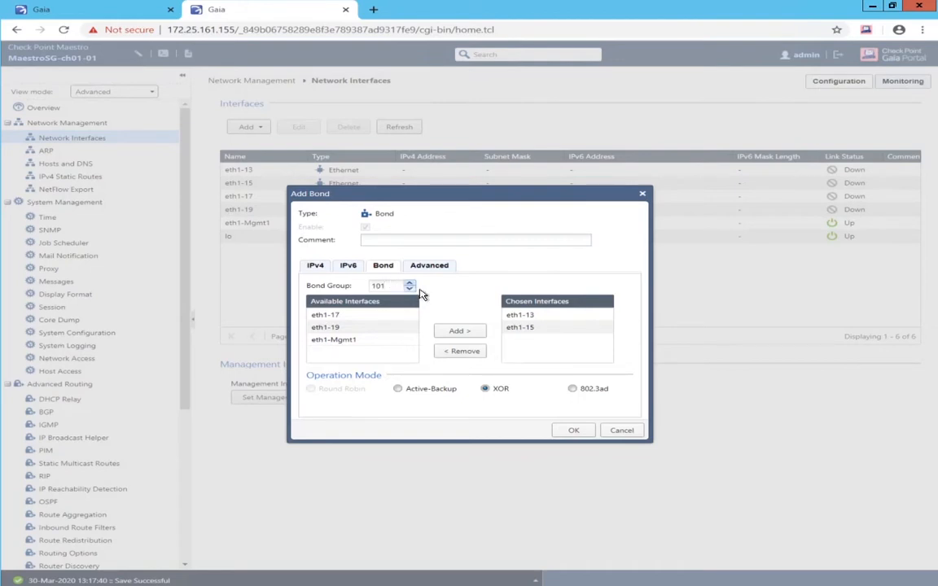
left_click(573, 432)
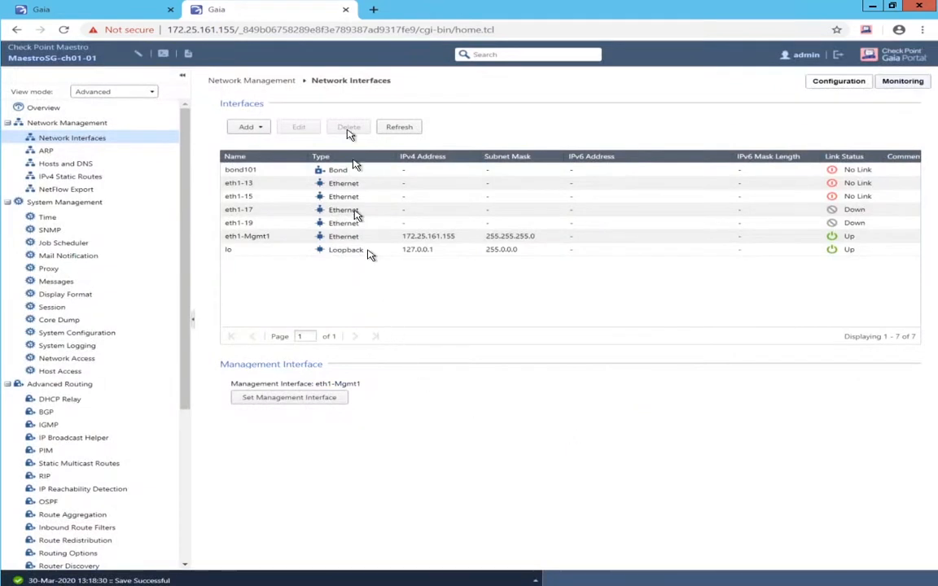
- Add a second bond with group 201 joining eth1-17 and eth1-19
left_click(249, 128)
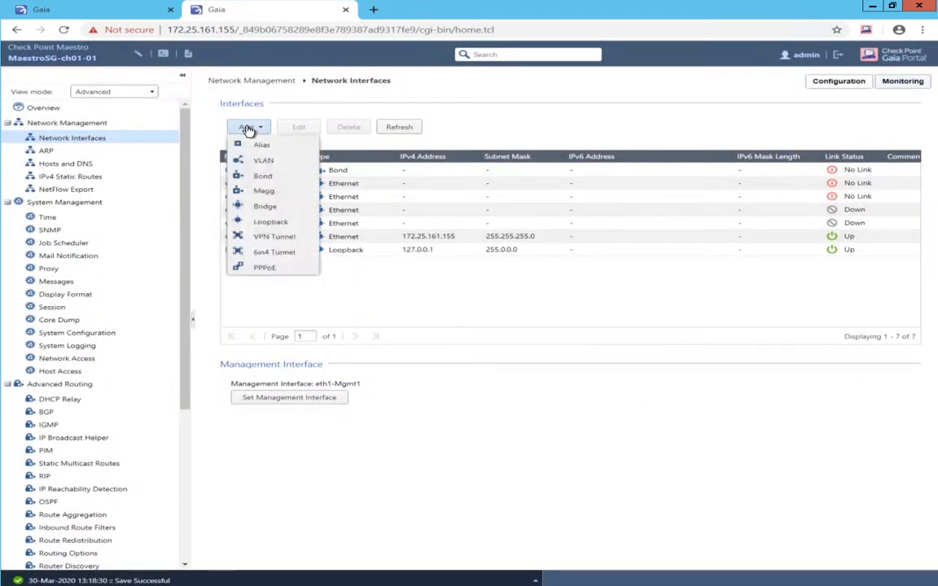
left_click(261, 178)
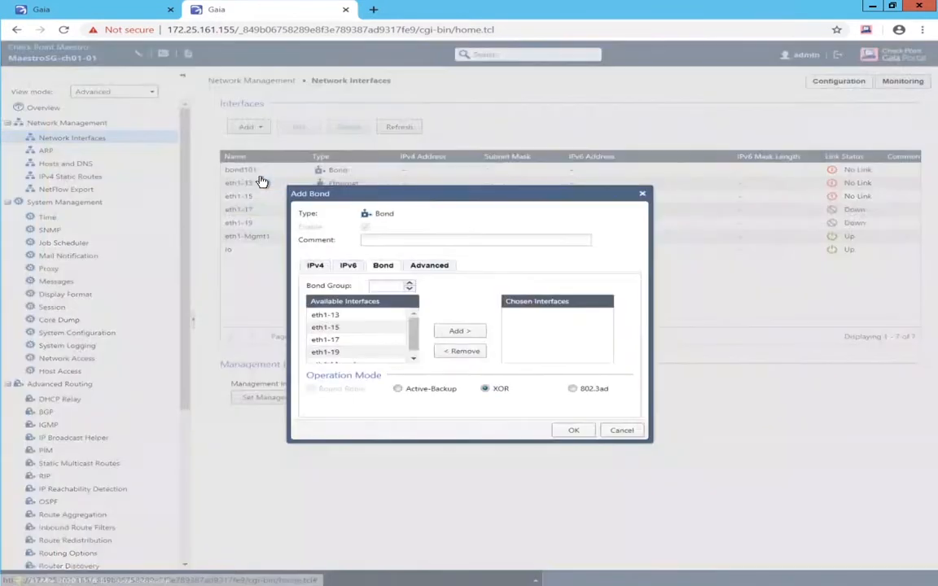
double_click(330, 340)
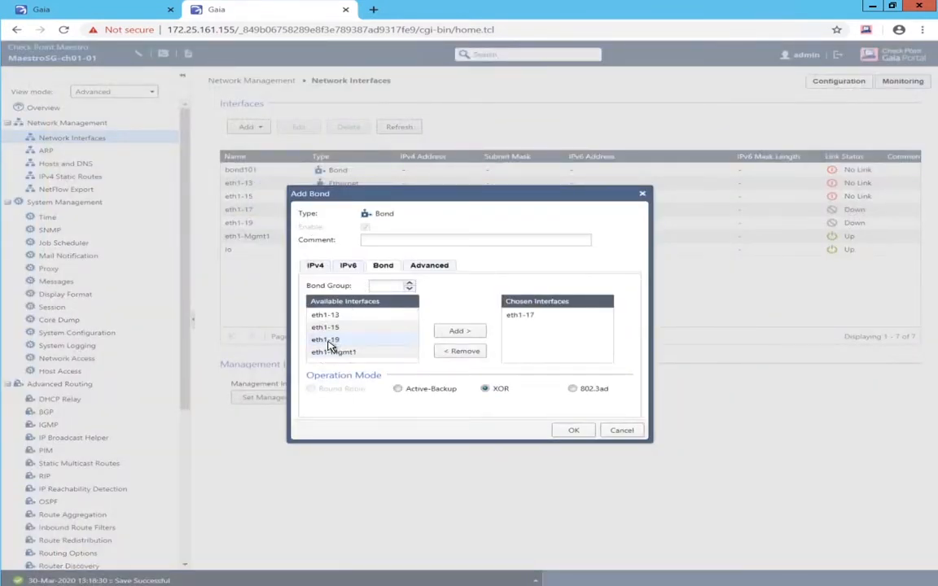
double_click(330, 340)
left_click(382, 287)
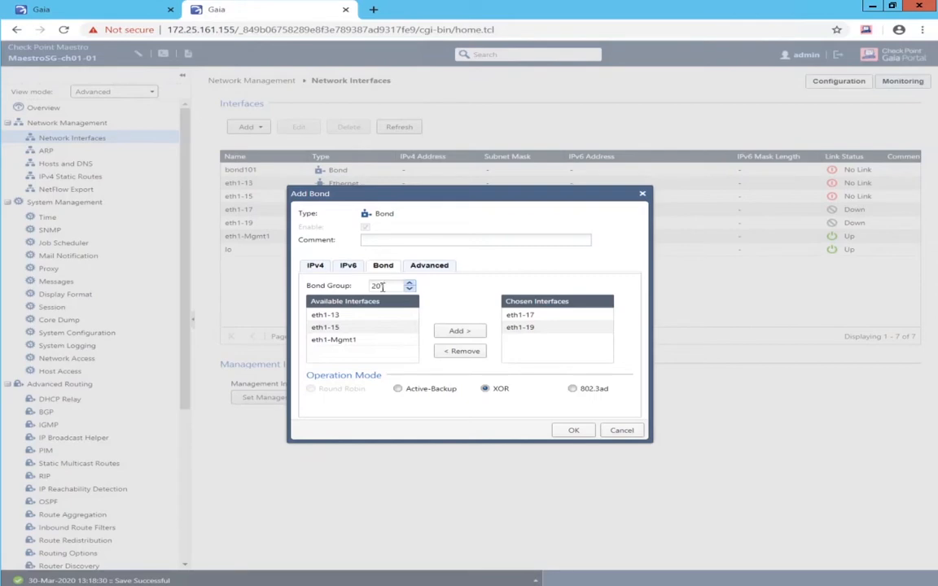
key("Return")
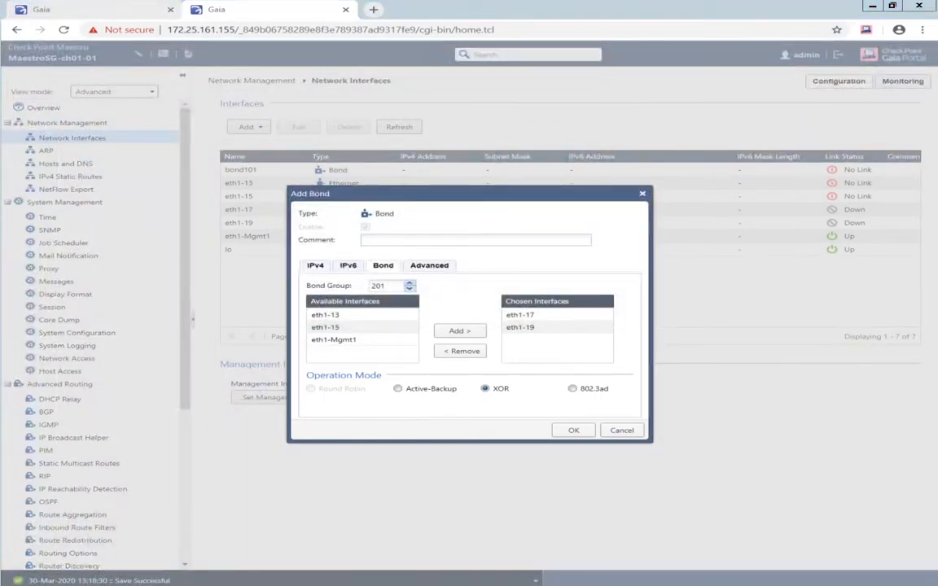
left_click(570, 432)
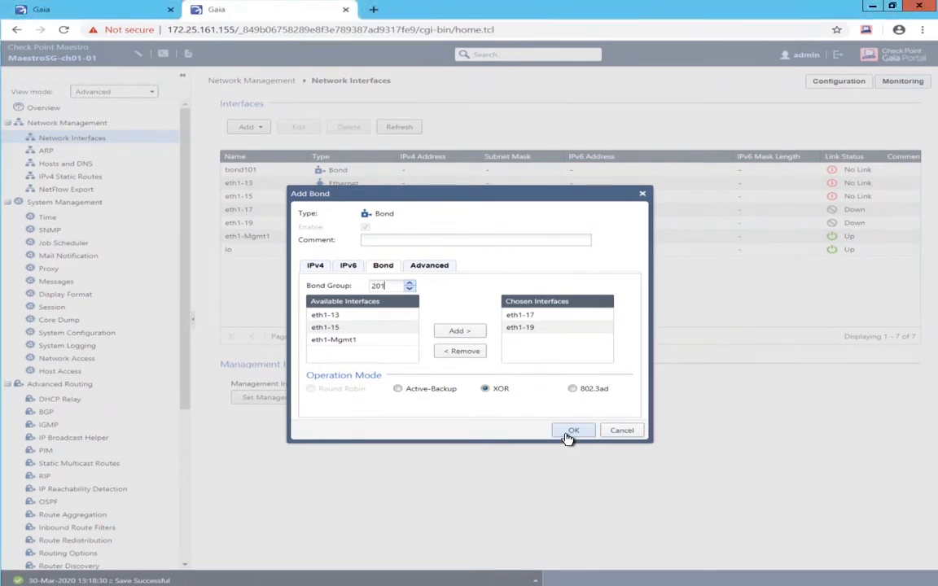
left_click(570, 432)
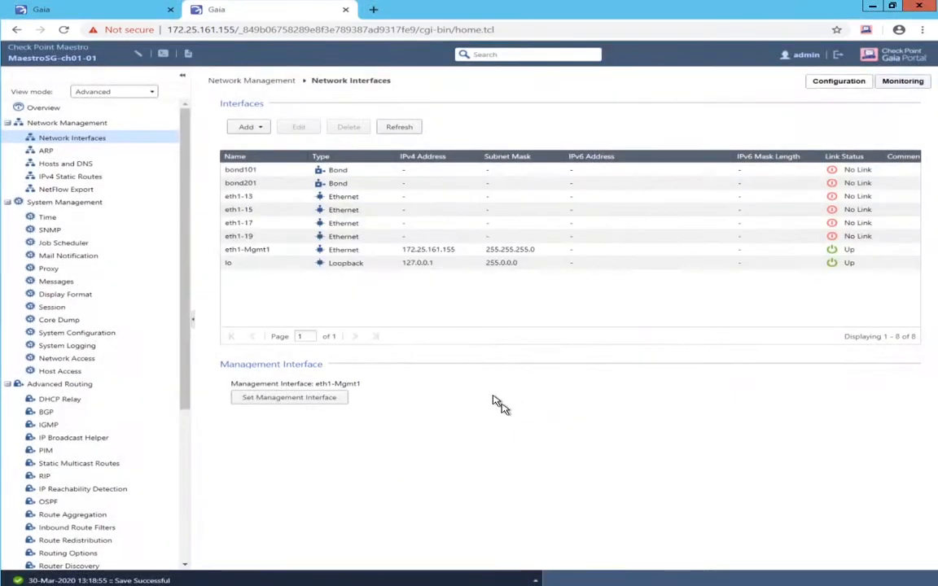
- Add VLANs 101 and 102 on parent interface bond101
left_click(239, 132)
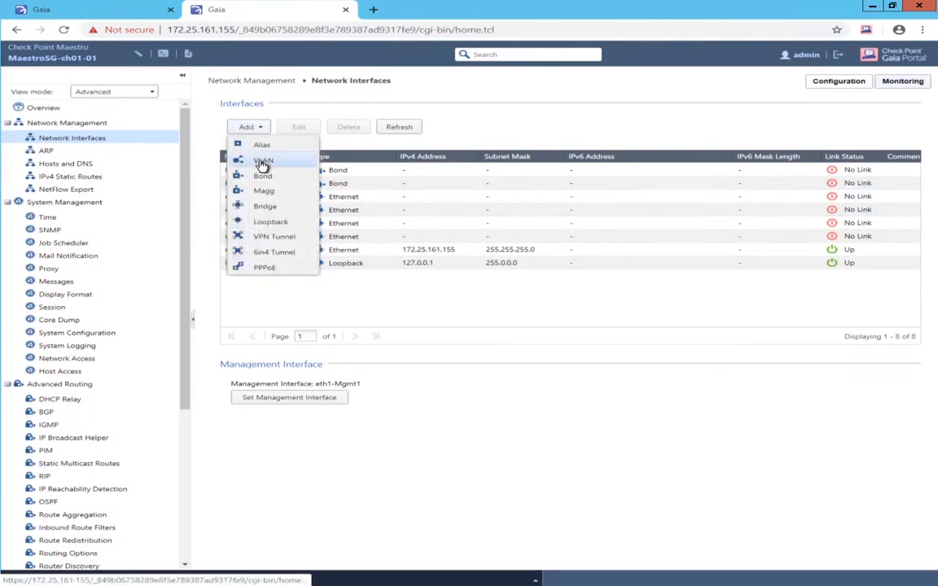
left_click(261, 162)
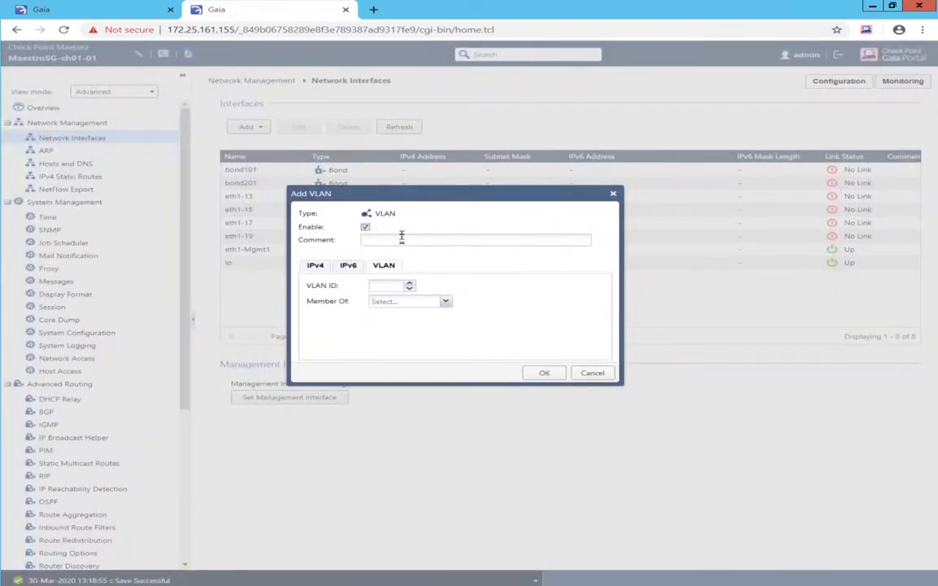
left_click(389, 286)
type("101")
left_click(443, 306)
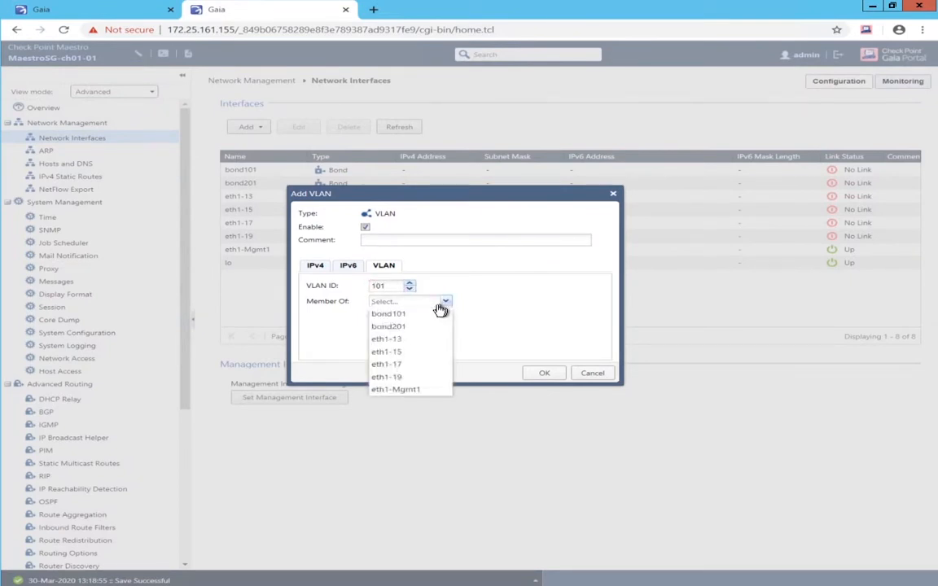
left_click(406, 315)
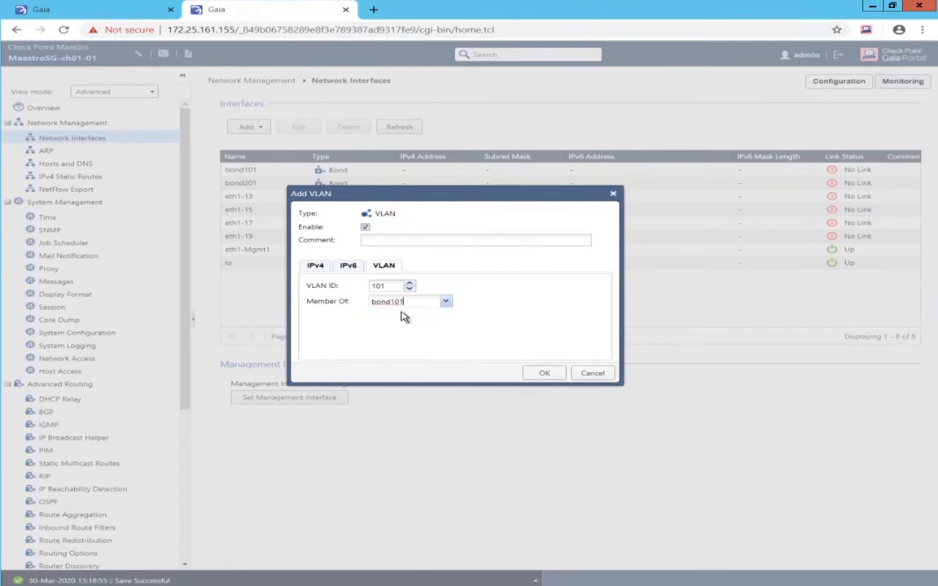
left_click(540, 377)
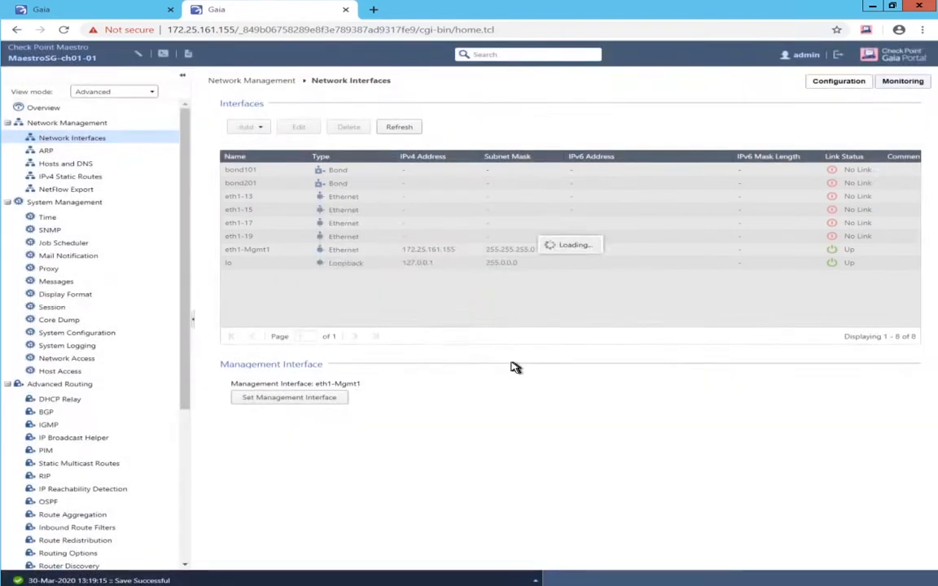
left_click(244, 129)
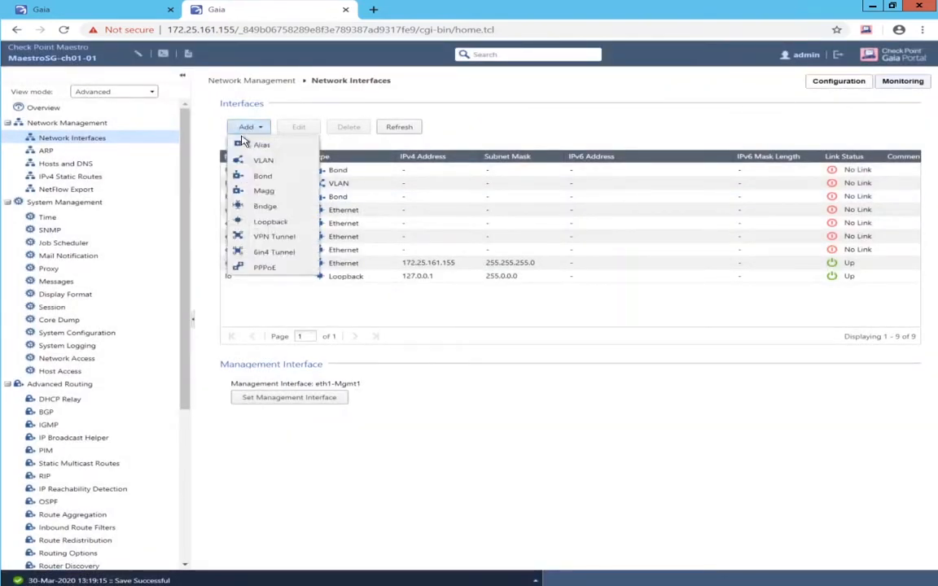
left_click(262, 161)
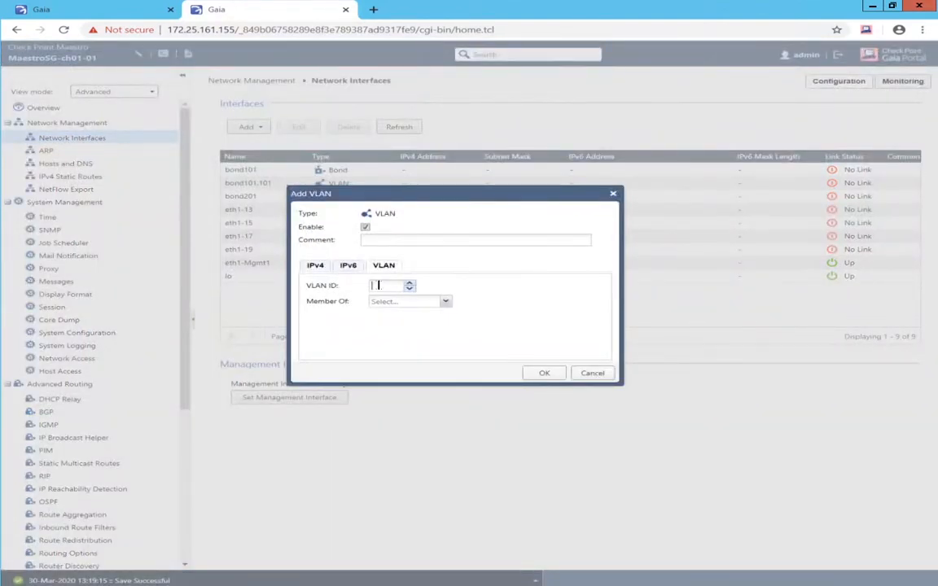
left_click(387, 286)
type("102")
left_click(447, 303)
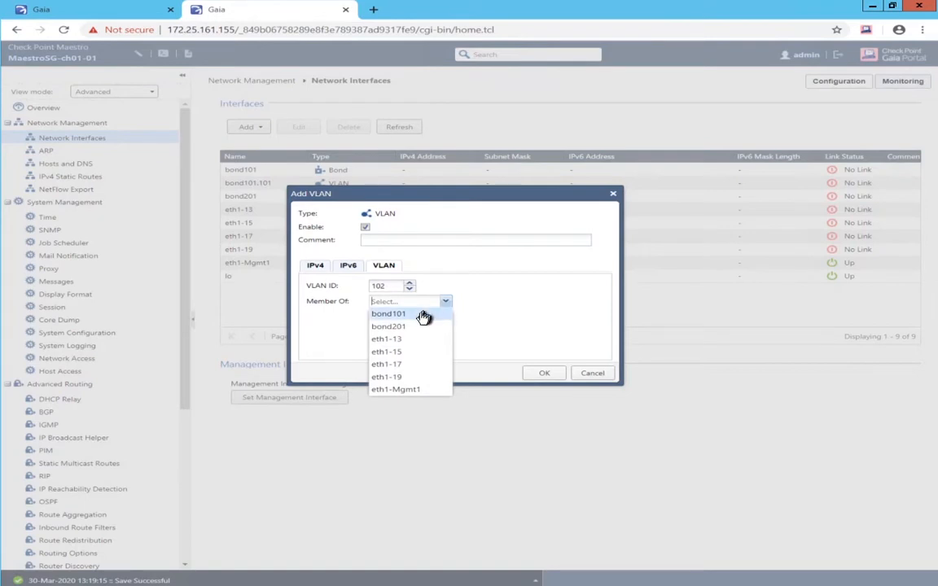
left_click(424, 315)
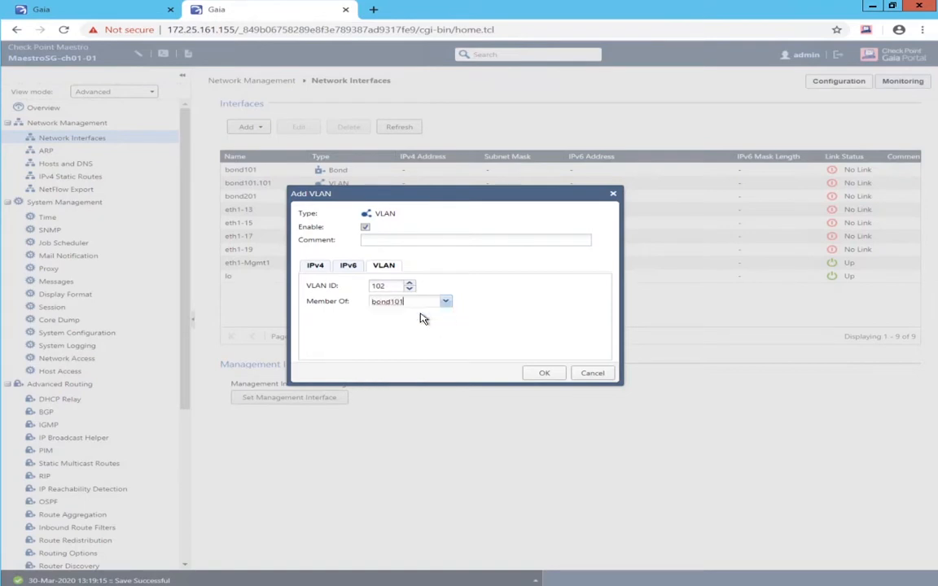
left_click(543, 375)
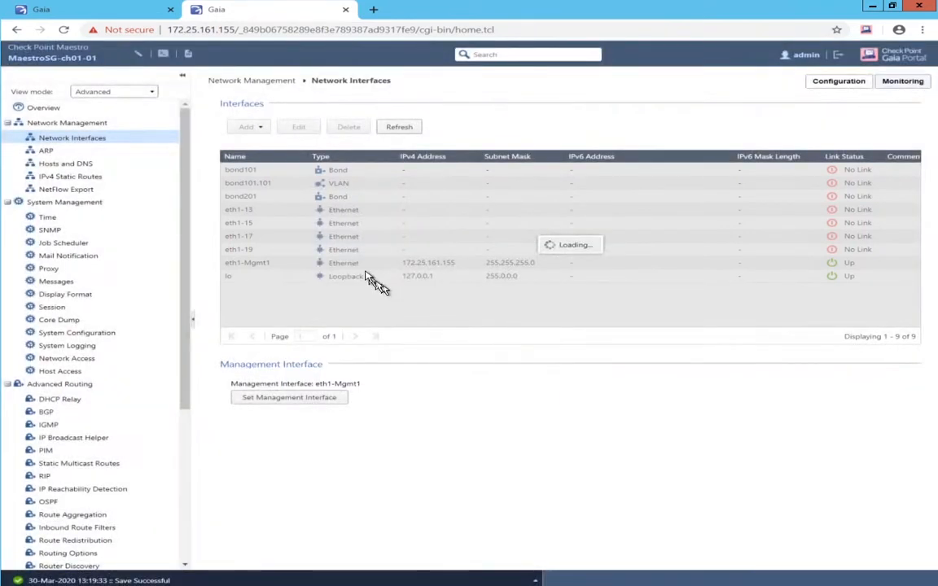
- Add VLANs 201 and 202 on parent interface bond201
left_click(248, 128)
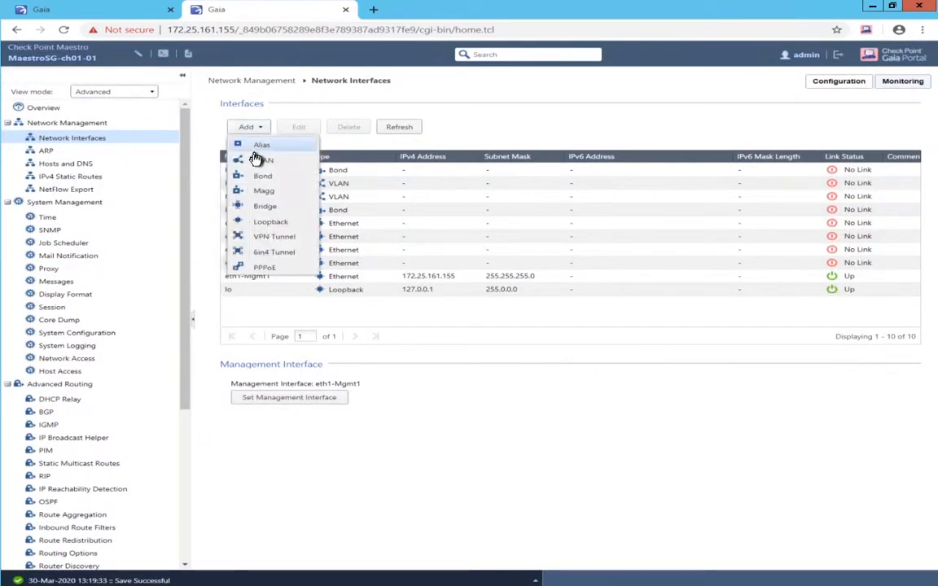
left_click(258, 160)
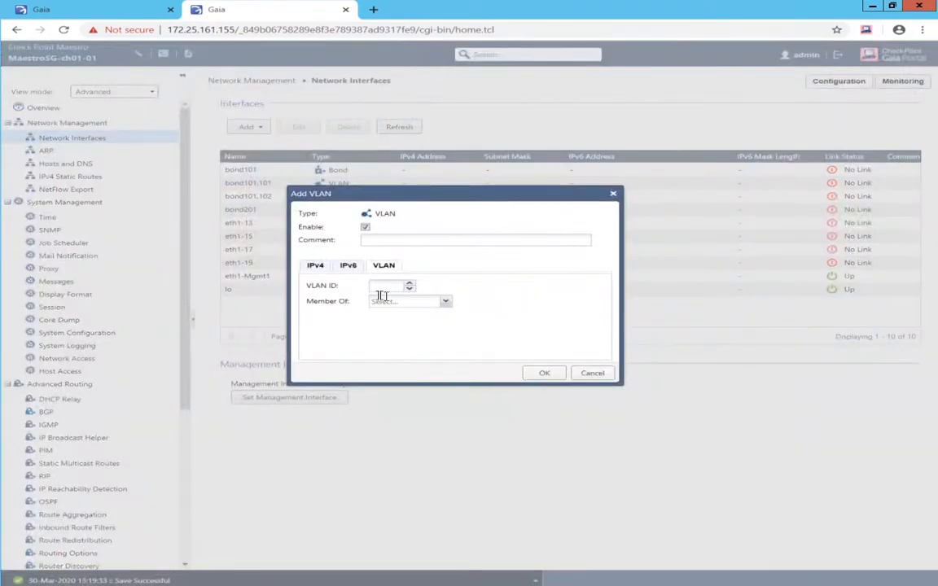
left_click(382, 286)
left_click(445, 303)
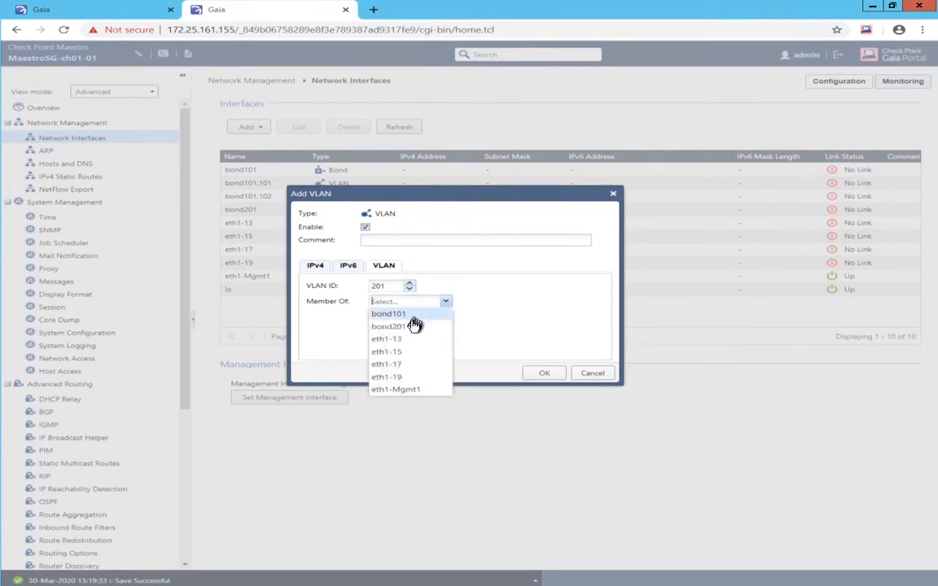
left_click(415, 328)
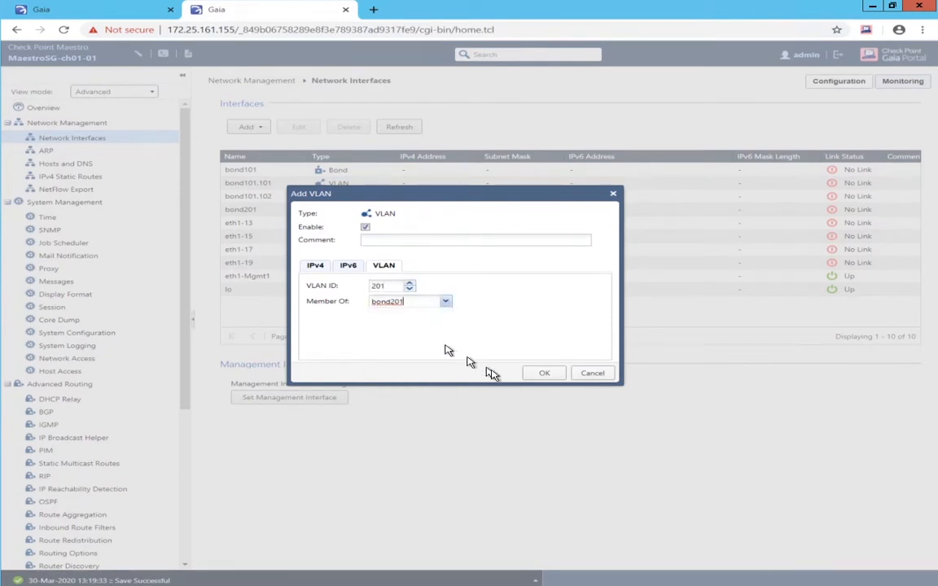
left_click(542, 376)
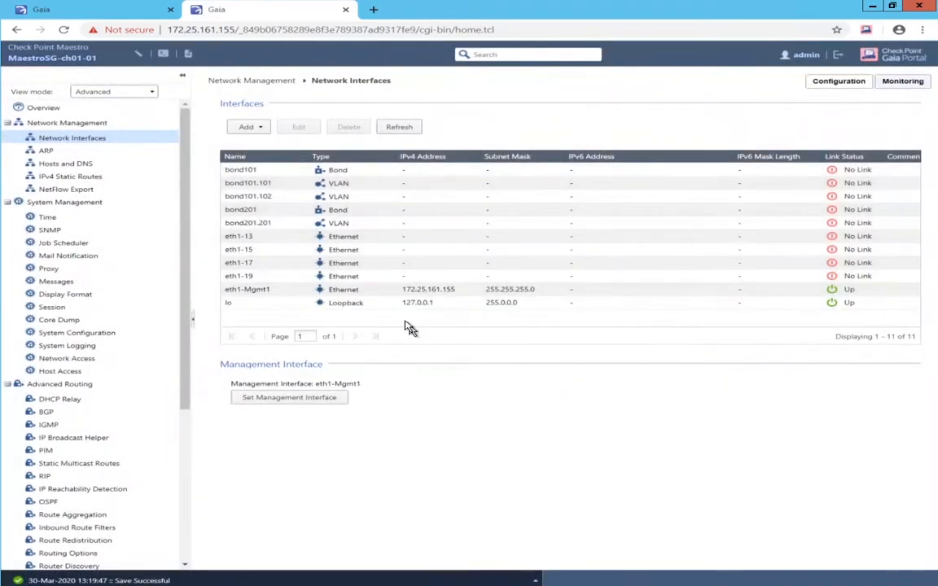
left_click(247, 135)
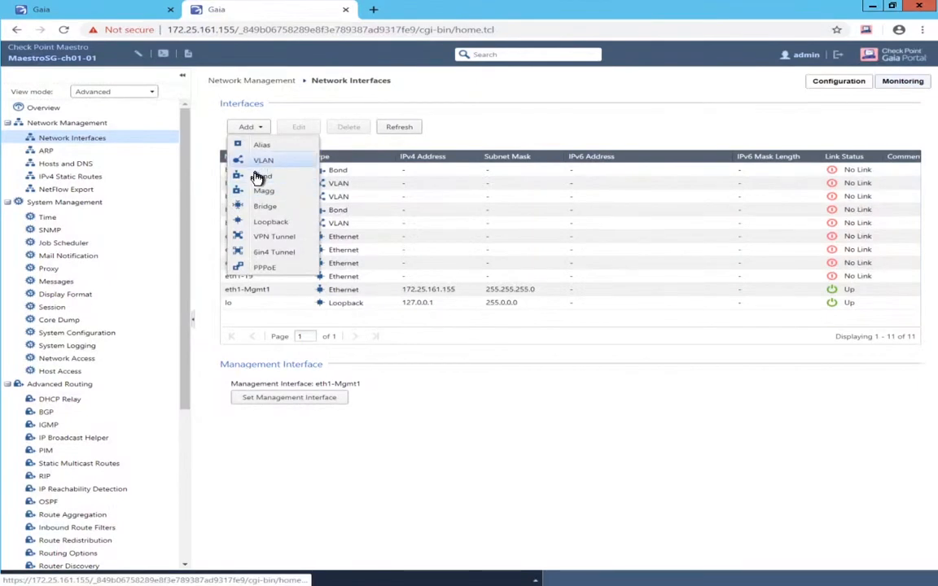
left_click(259, 167)
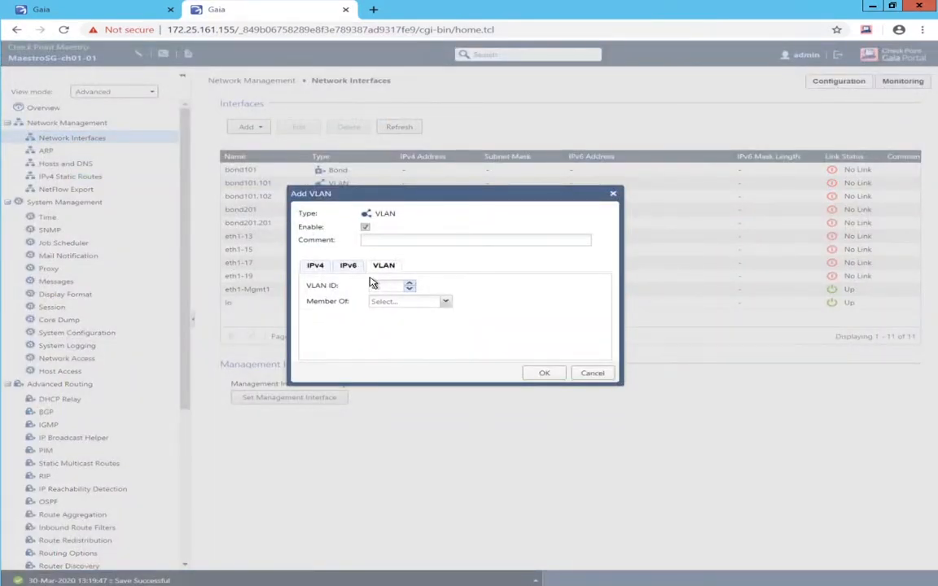
type("202")
left_click(445, 301)
left_click(418, 327)
left_click(545, 374)
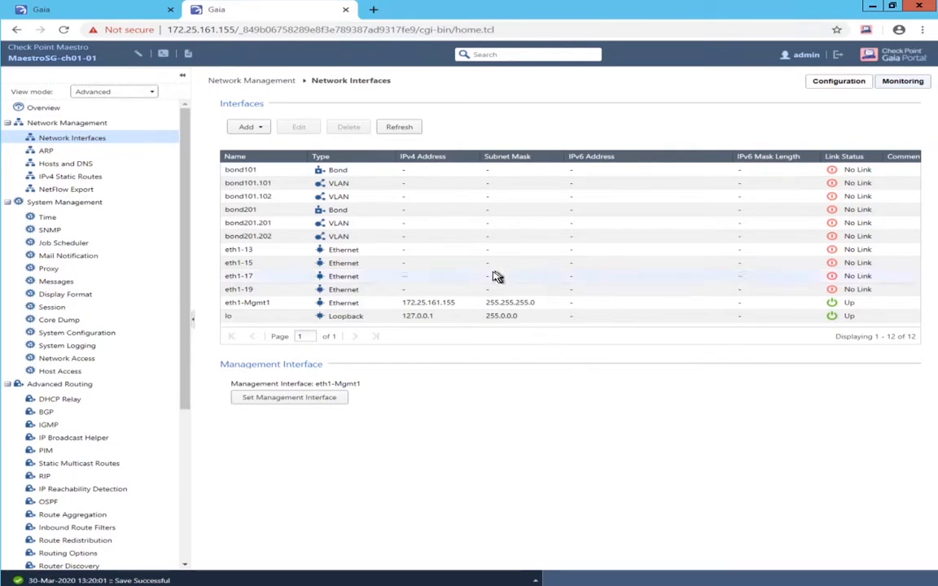
- Set bond101.101 to static IPv4 1.1.1.1 with mask 255.255.0.0
left_click(337, 183)
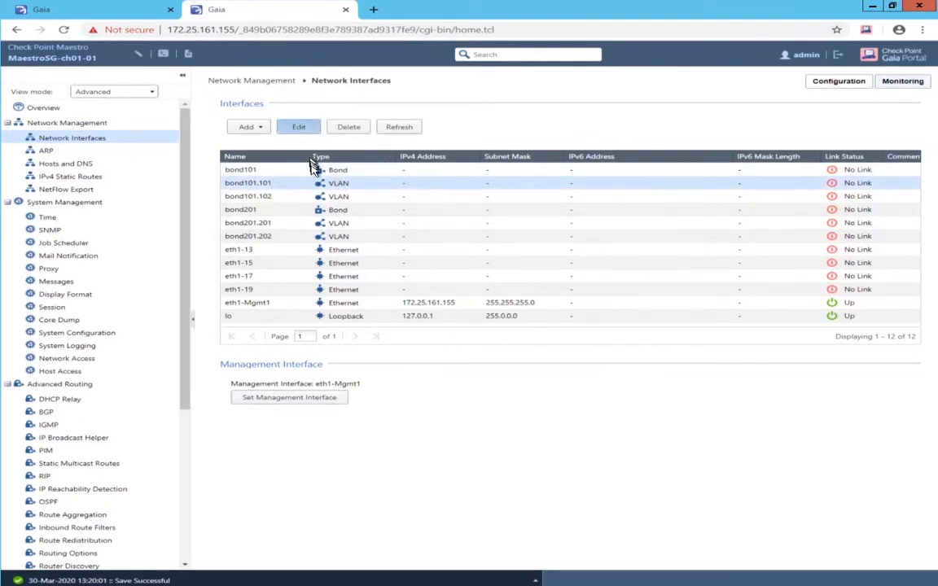
left_click(299, 128)
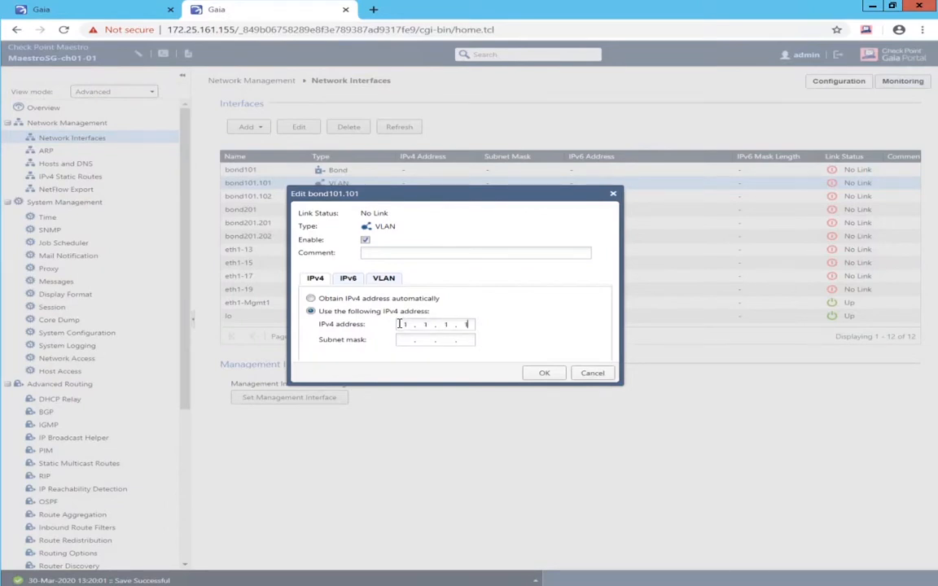
type("55.255.0.0")
left_click(544, 375)
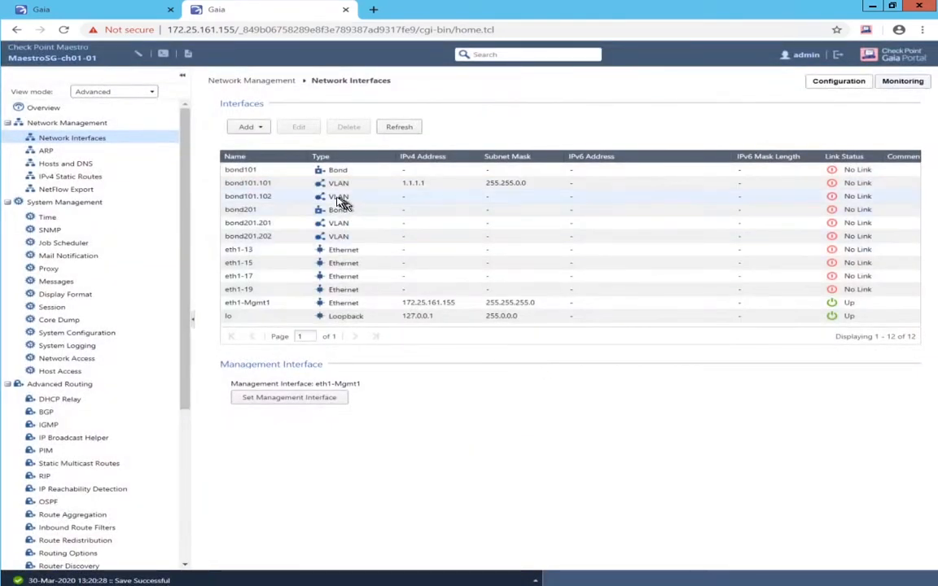
- Set bond101.102 to static IPv4 1.2.1.1 with mask 255.255.0.0
left_click(340, 201)
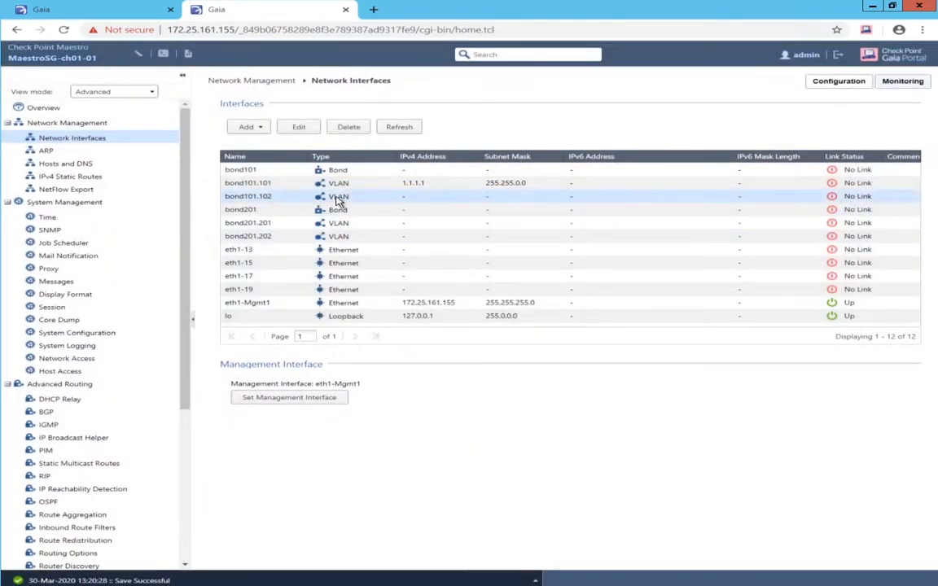
left_click(299, 128)
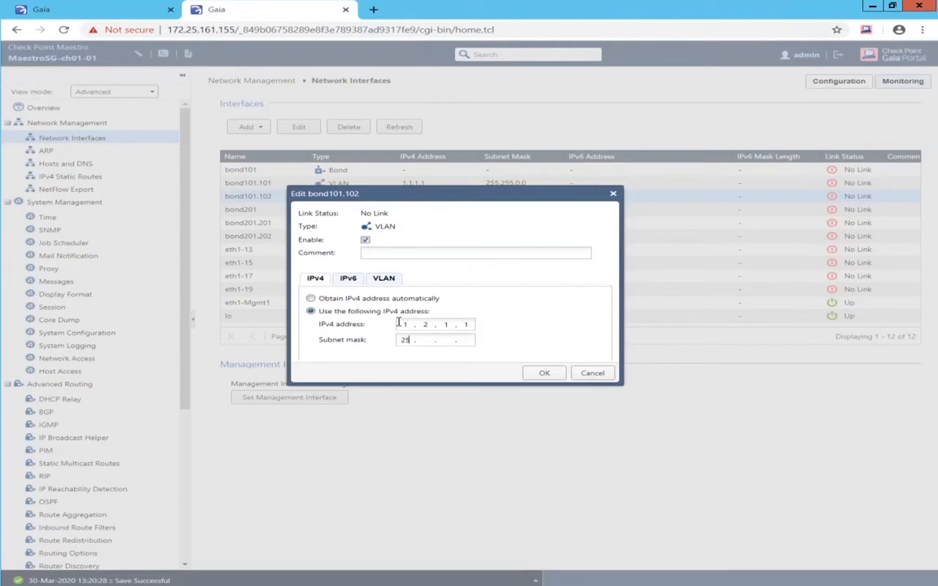
type("255 . 255 . 0 . 0")
left_click(547, 373)
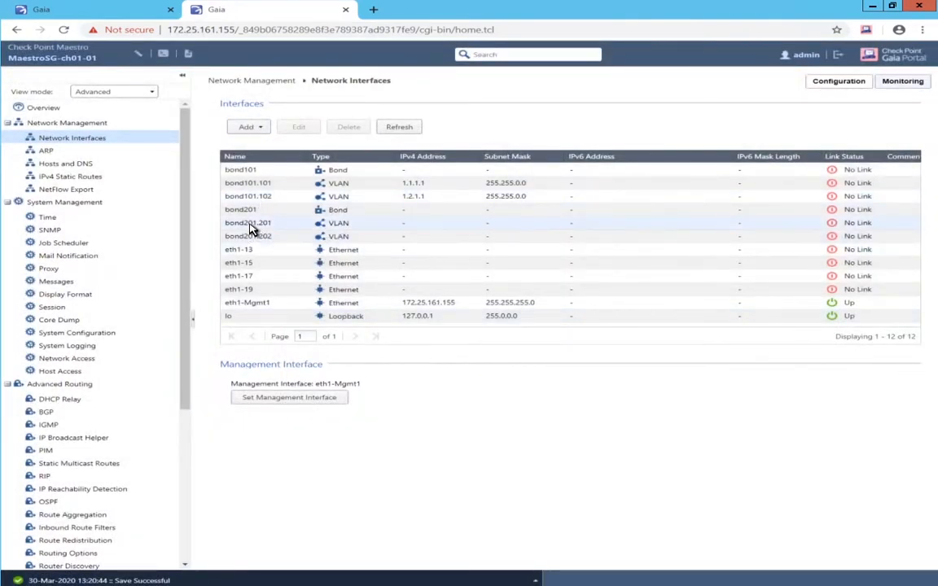
- Set bond201.201 to static IPv4 2.1.1.1 with mask 255.255.0.0
double_click(250, 224)
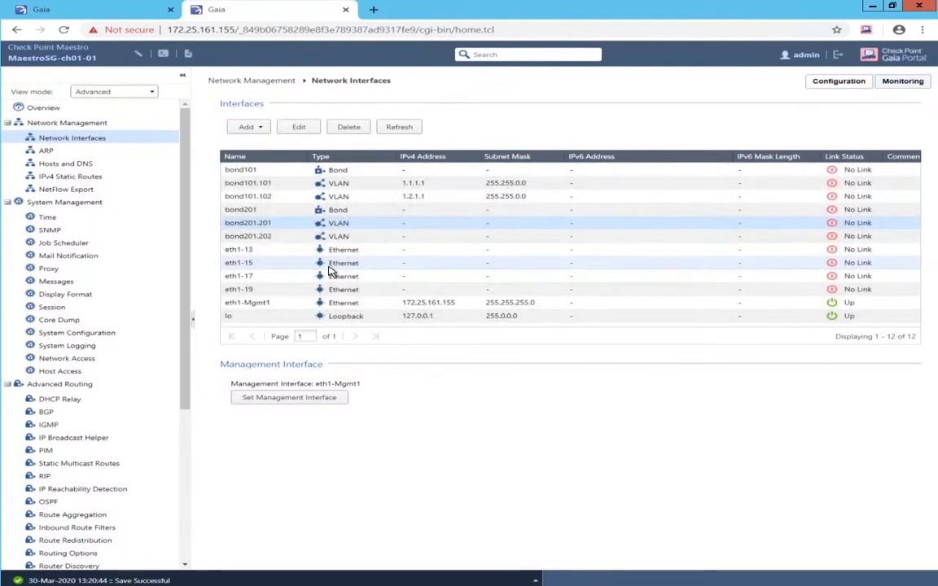
left_click(296, 128)
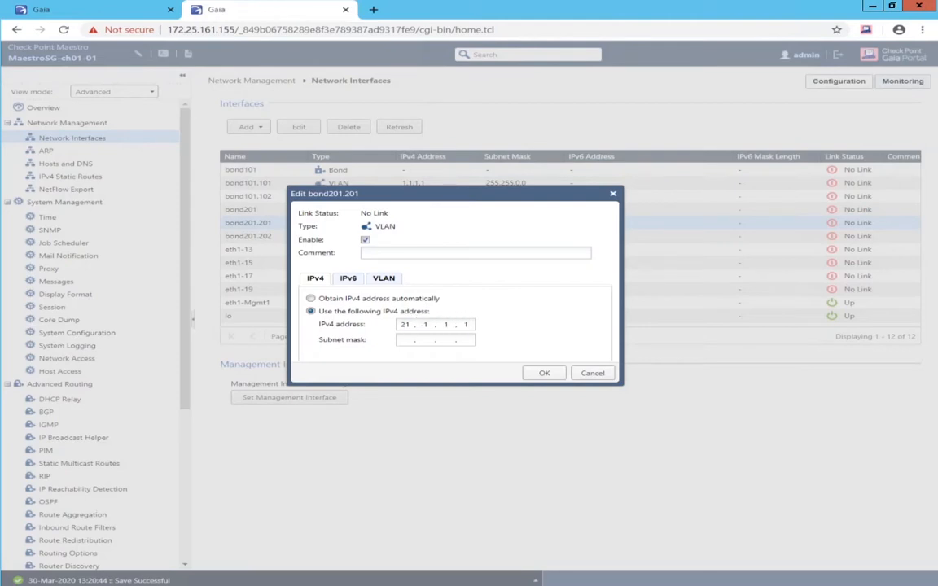
key("BackSpace")
left_click(541, 375)
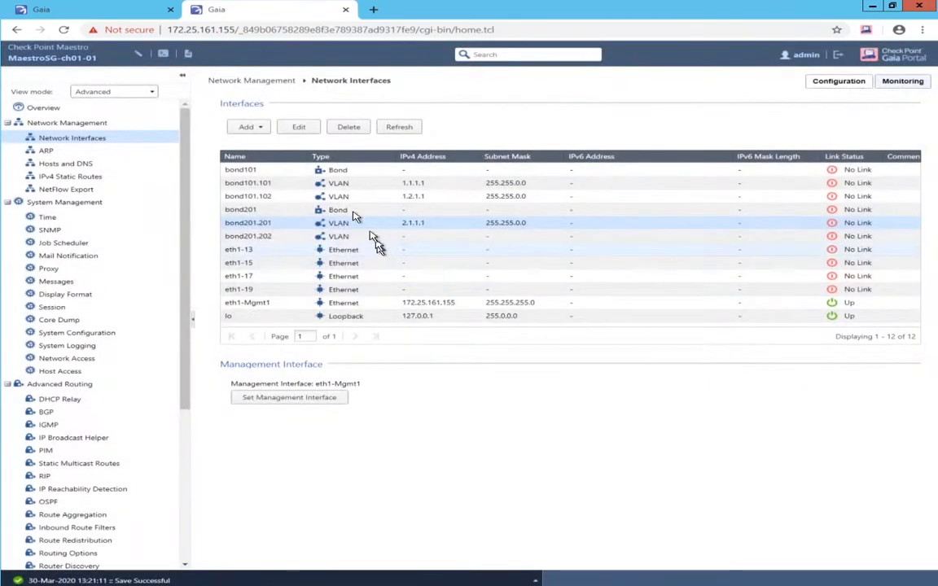
- Set bond201.202 to 2.2.1.1 with mask 255.255.0.0, then switch windows toward SmartConsole
left_click(266, 237)
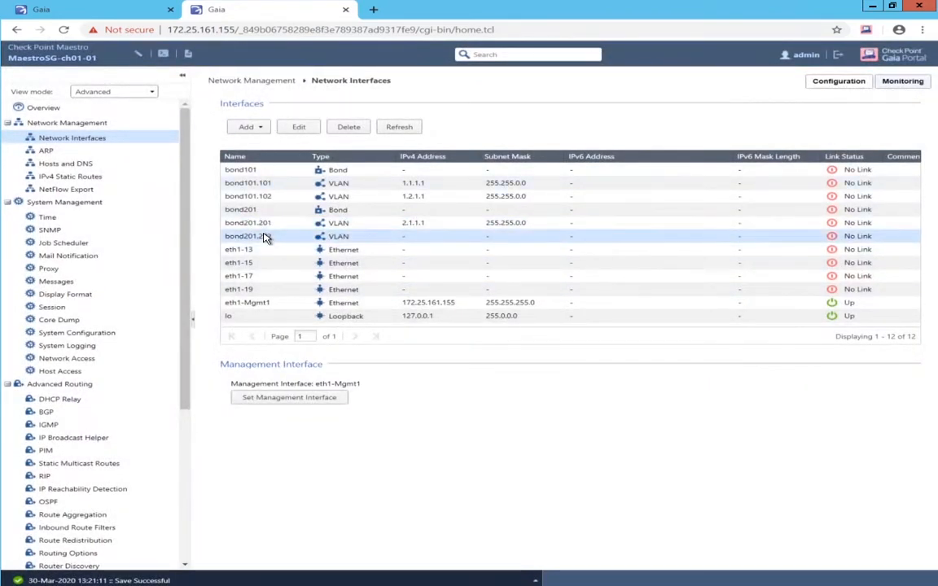
double_click(265, 237)
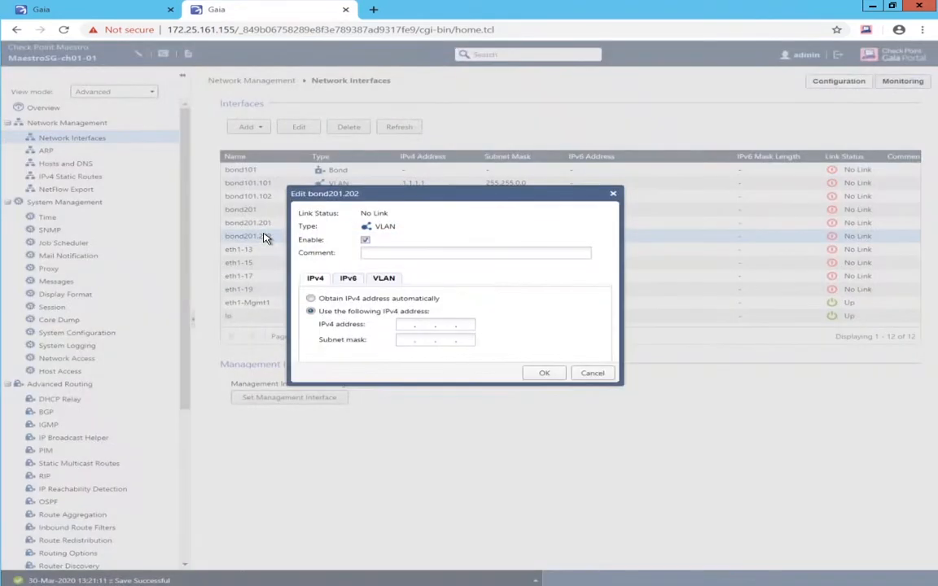
left_click(406, 326)
type("55 . 255 . 0 . 0")
left_click(536, 377)
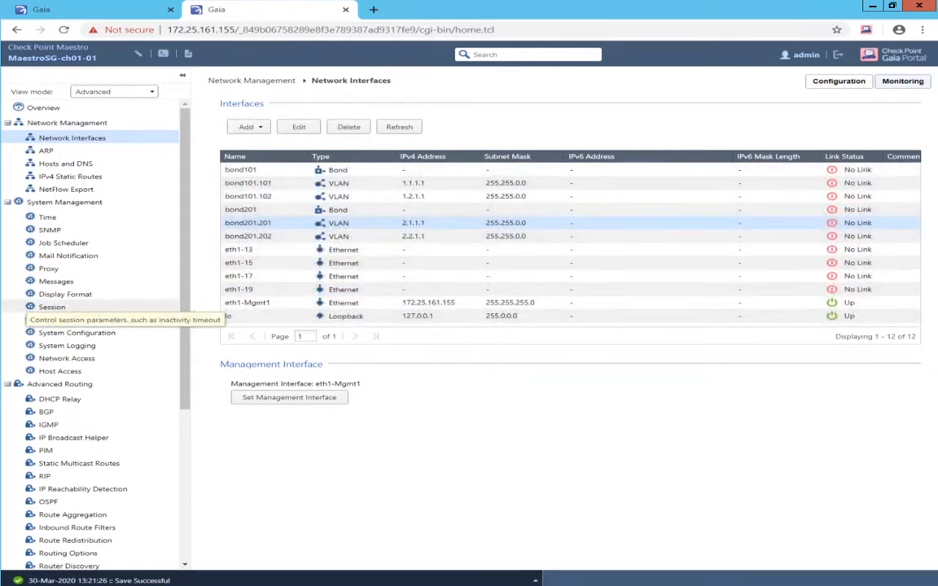
key("alt+Tab")
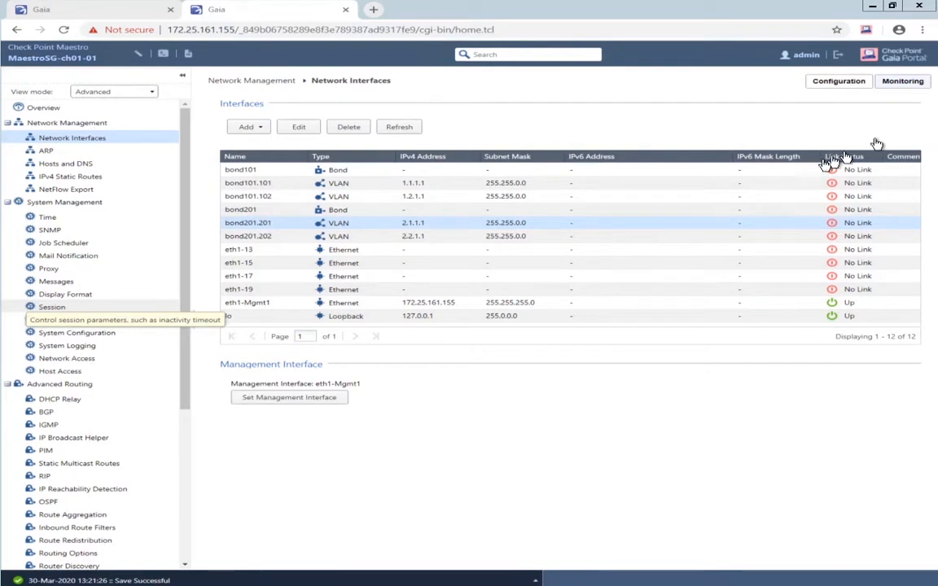
left_click(719, 165)
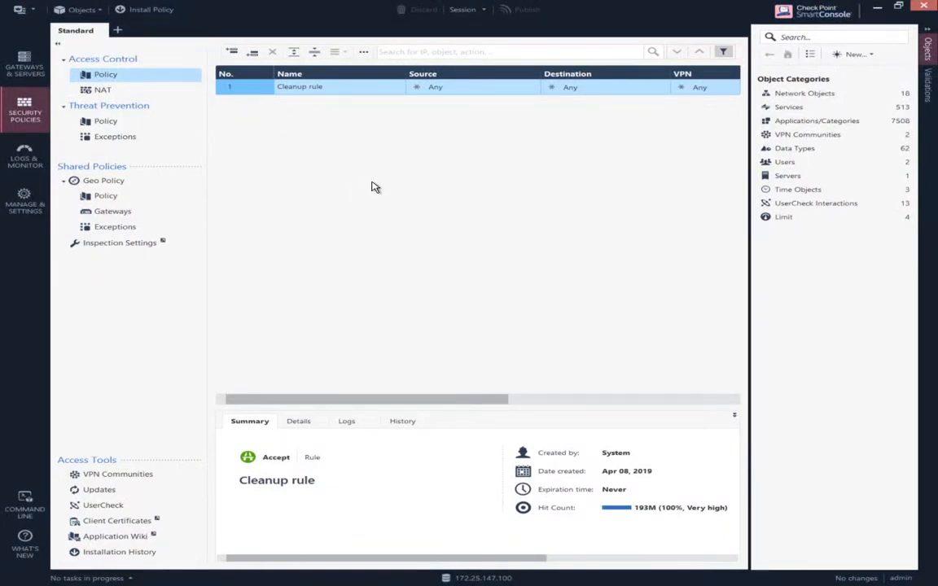
- Switch SmartConsole to the Gateways & Servers view
left_click(33, 73)
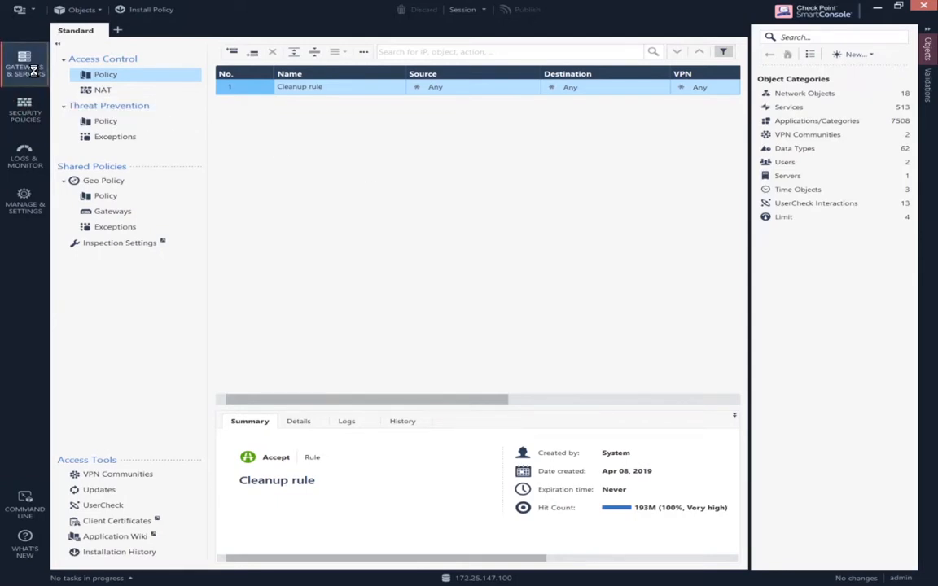
left_click(79, 10)
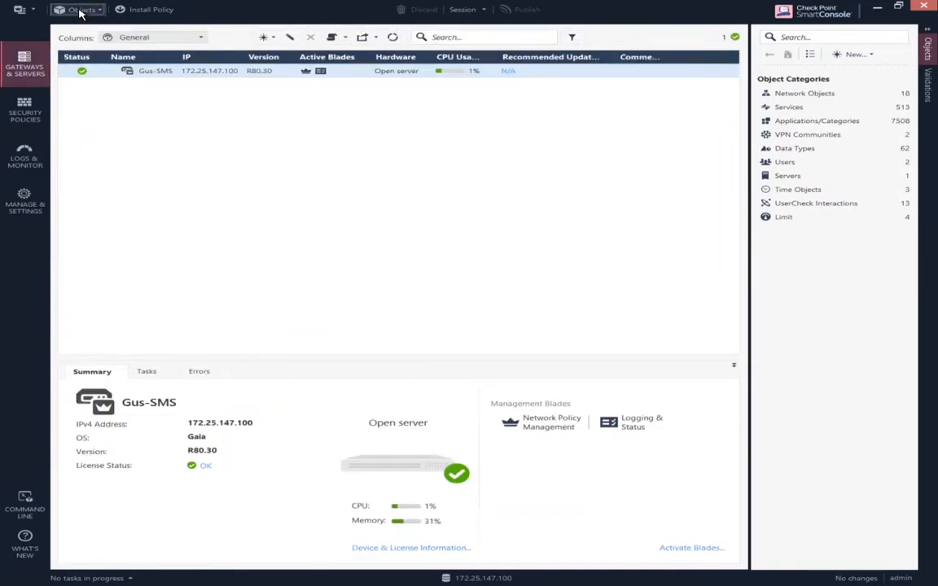
left_click(80, 23)
left_click(80, 10)
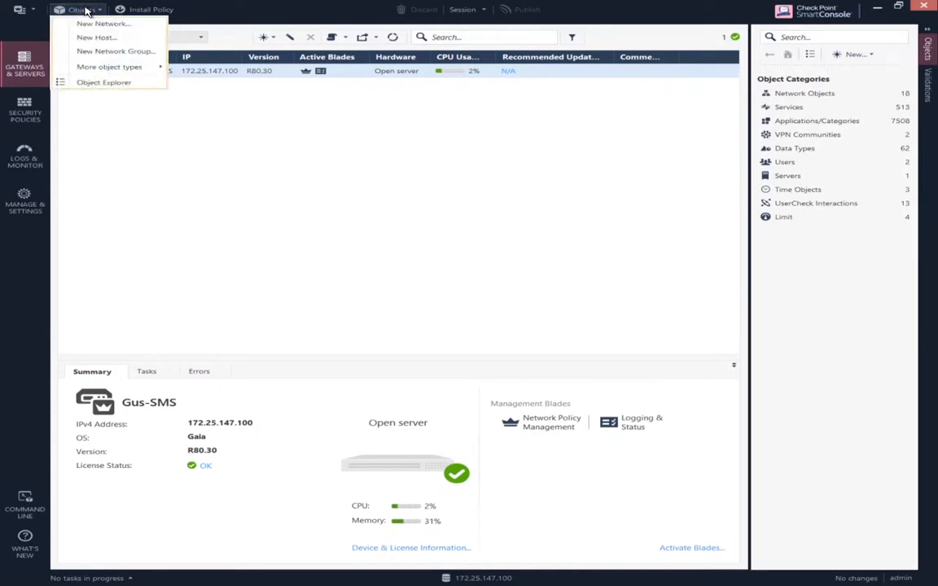
left_click(119, 56)
left_click(80, 10)
left_click(94, 54)
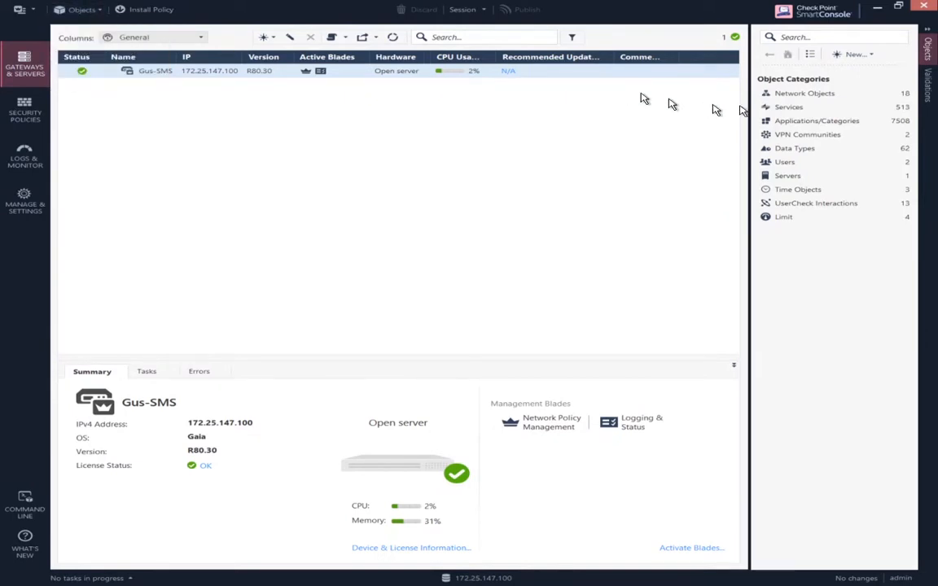
- Create a new gateway object via New > More > Network Object > Gateways and Servers > Gateway
left_click(791, 94)
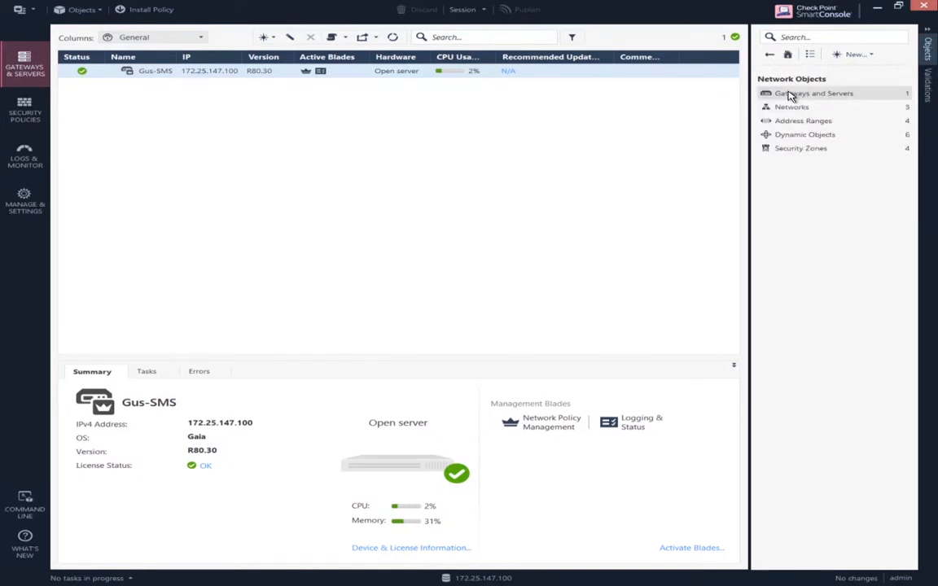
left_click(790, 95)
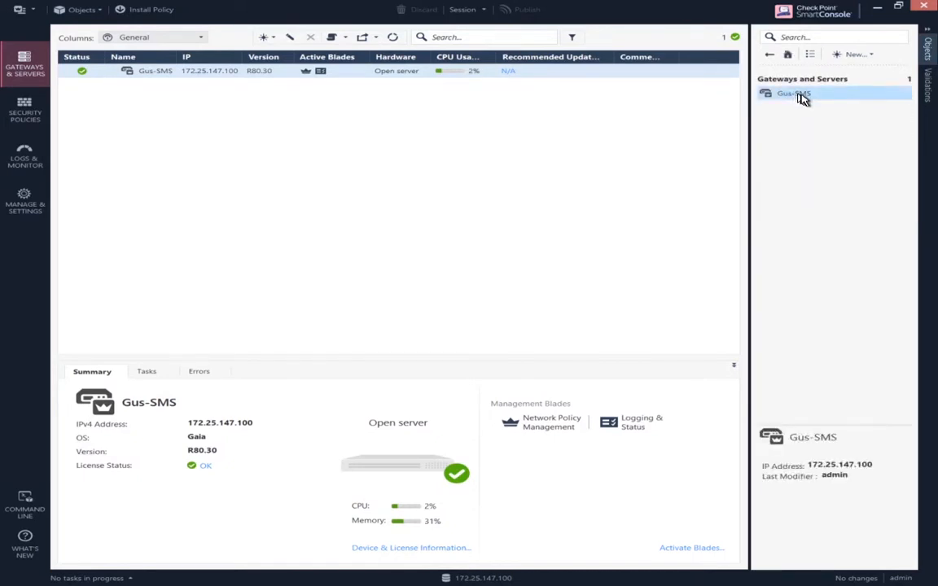
mouse_move(803, 94)
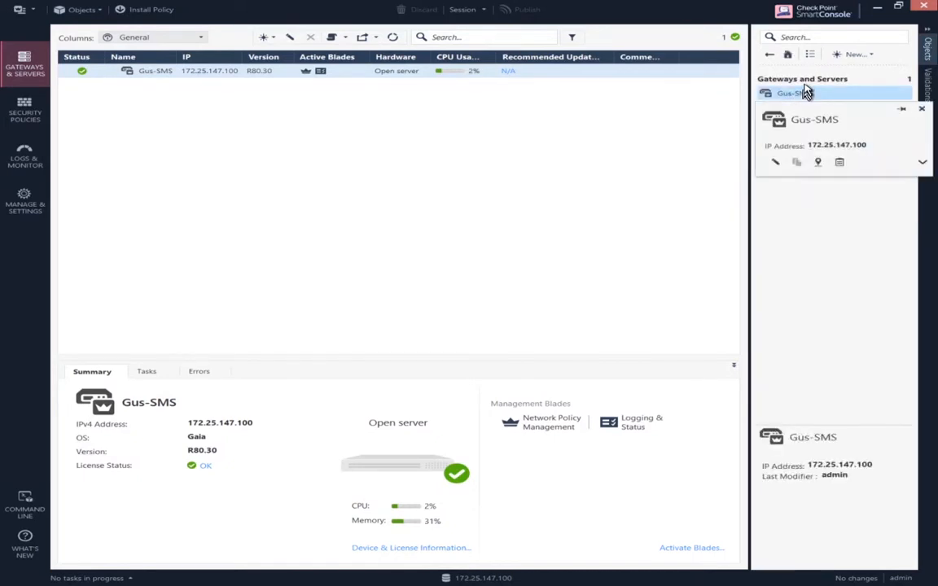
left_click(851, 55)
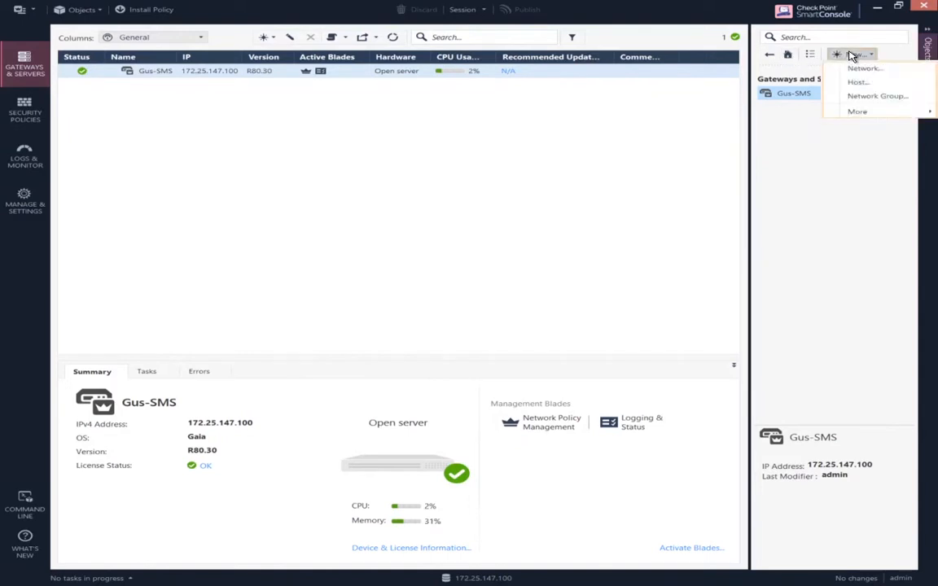
left_click(873, 96)
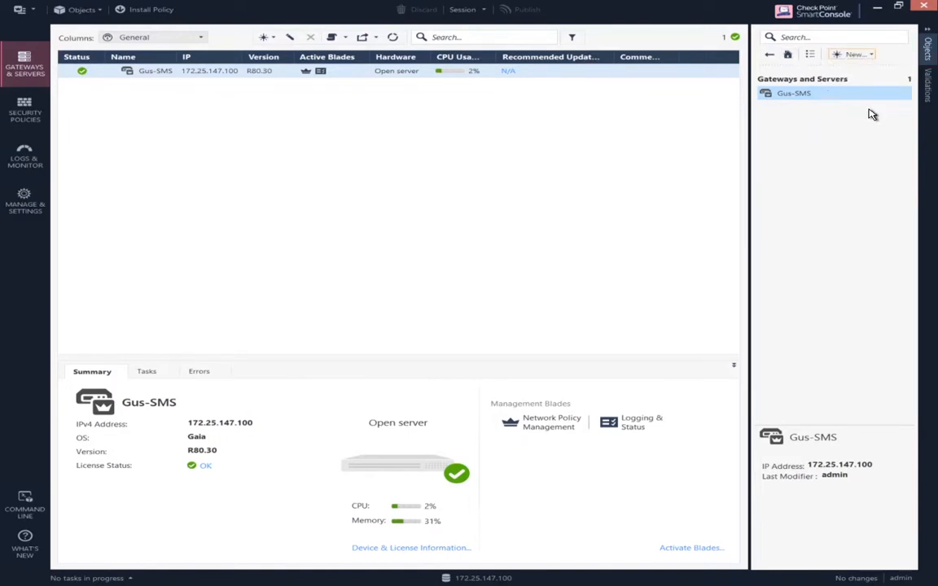
left_click(851, 57)
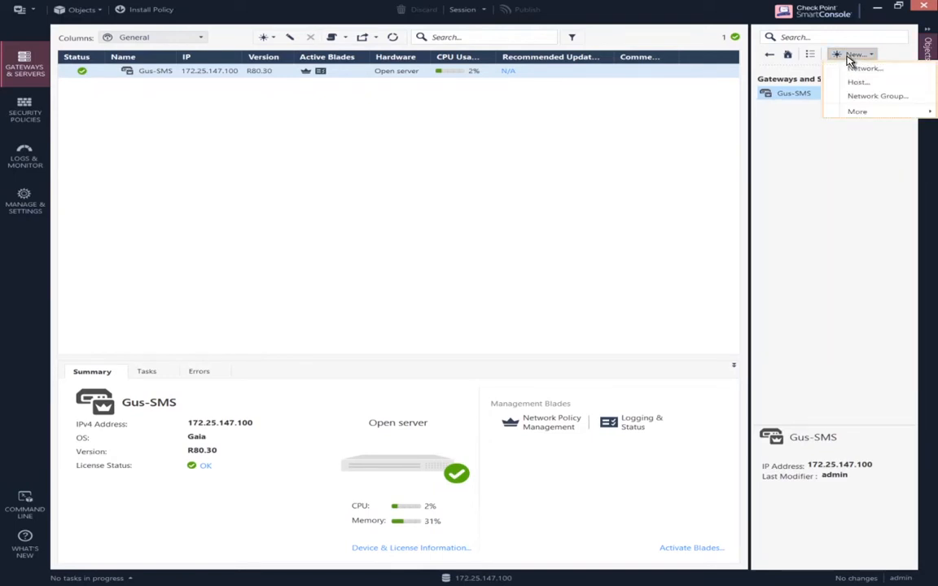
key("Down")
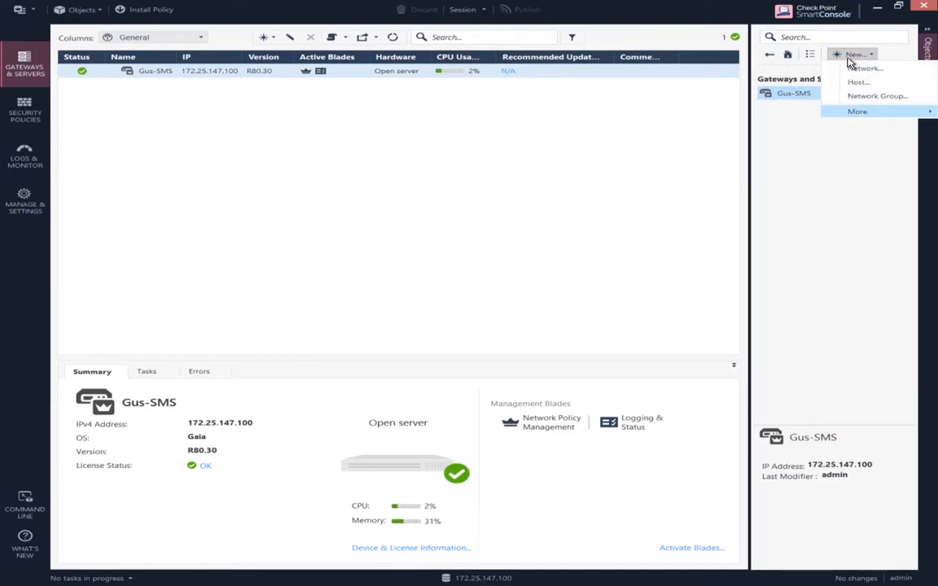
key("Right")
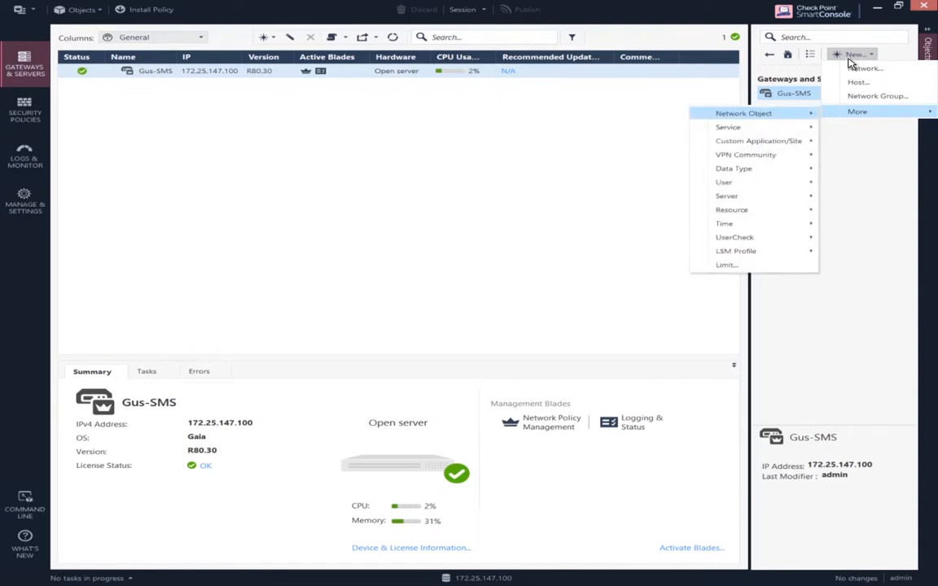
key("Right")
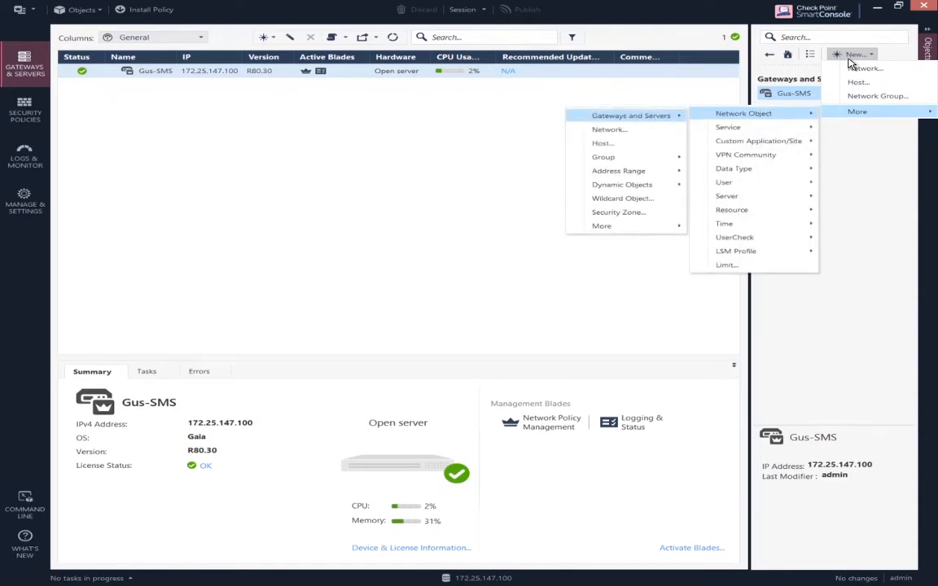
key("Right")
key("Return")
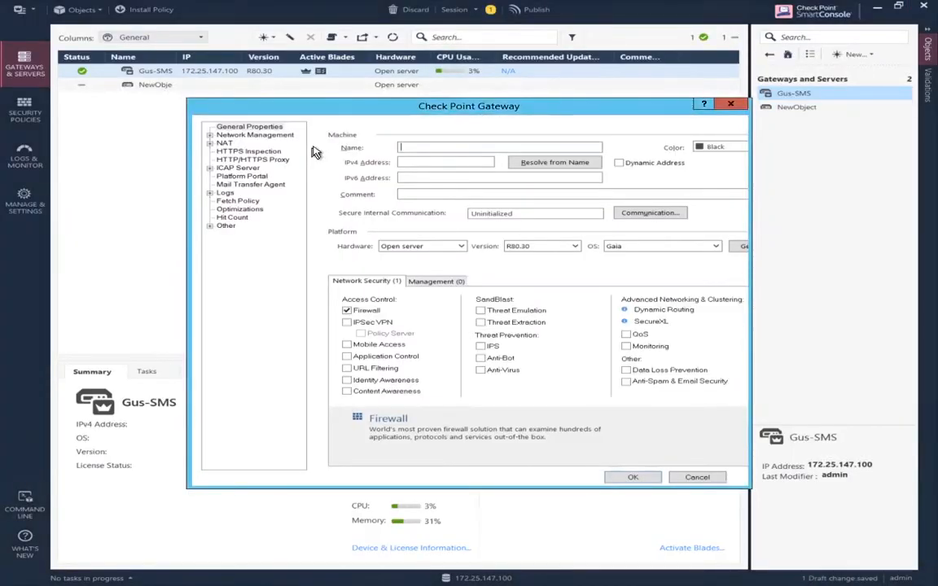
- Name the gateway MaestroSG and enter IPv4 address 172.25.161.155
type("Ma")
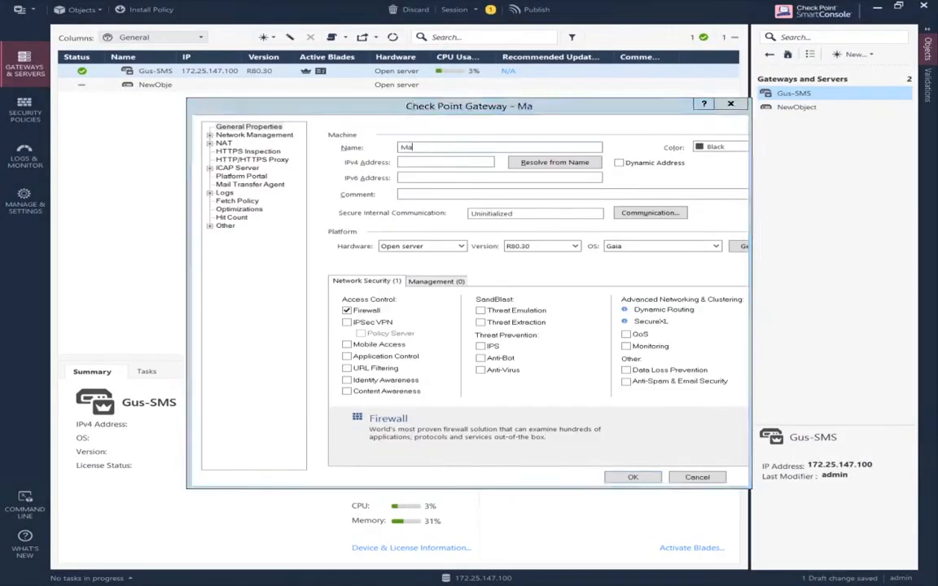
type("estroSG")
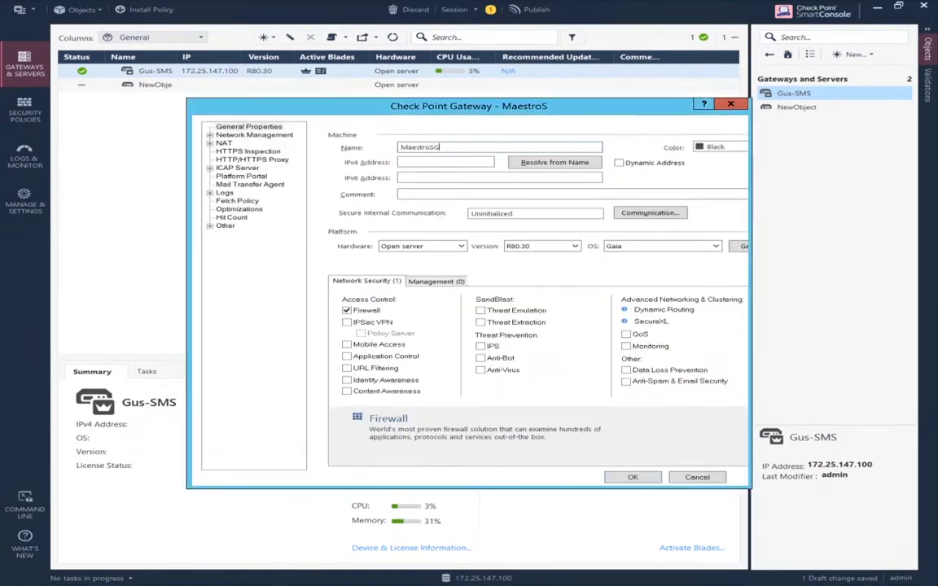
left_click(421, 160)
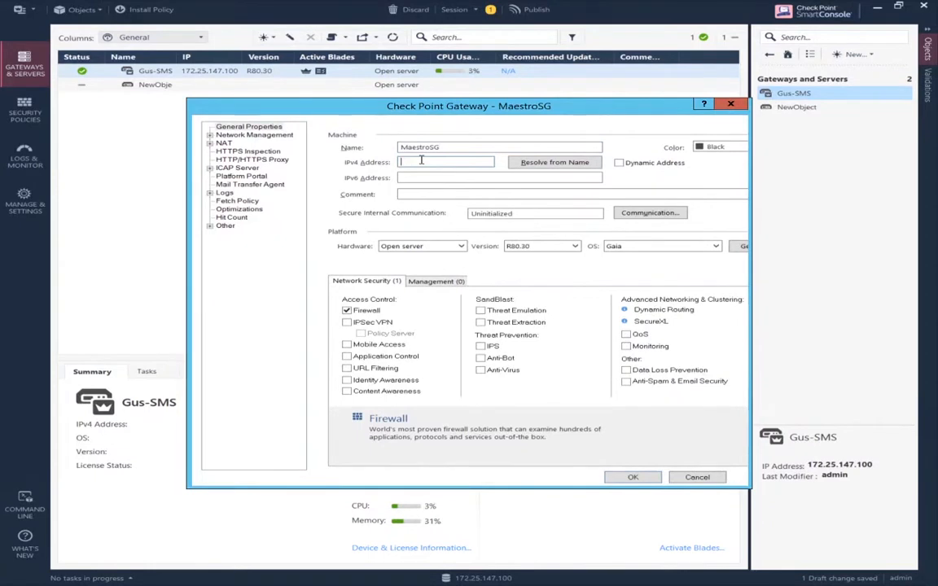
type("172.25.161.155")
- Initialize trust with MaestroSG using the one-time password entered twice, then accept
left_click(659, 213)
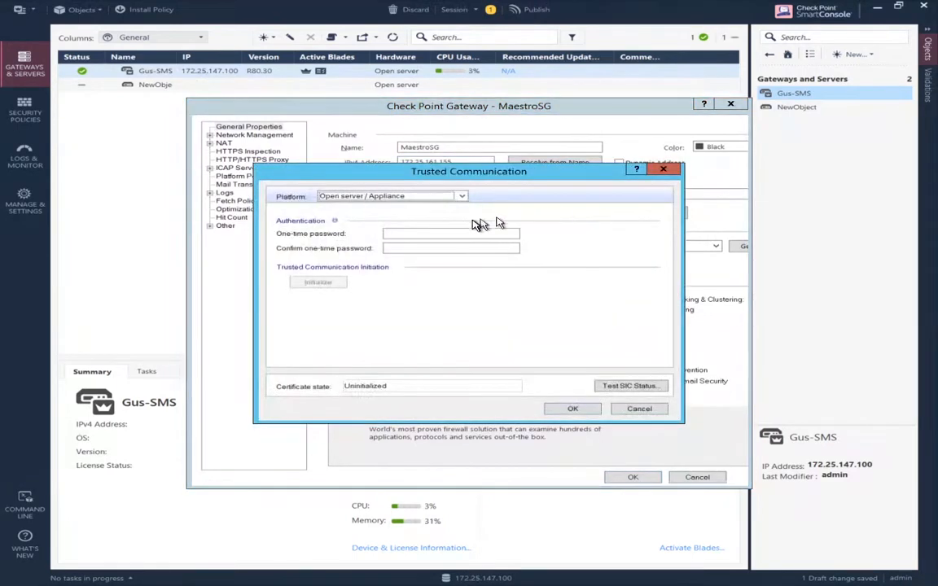
left_click(452, 233)
type("*")
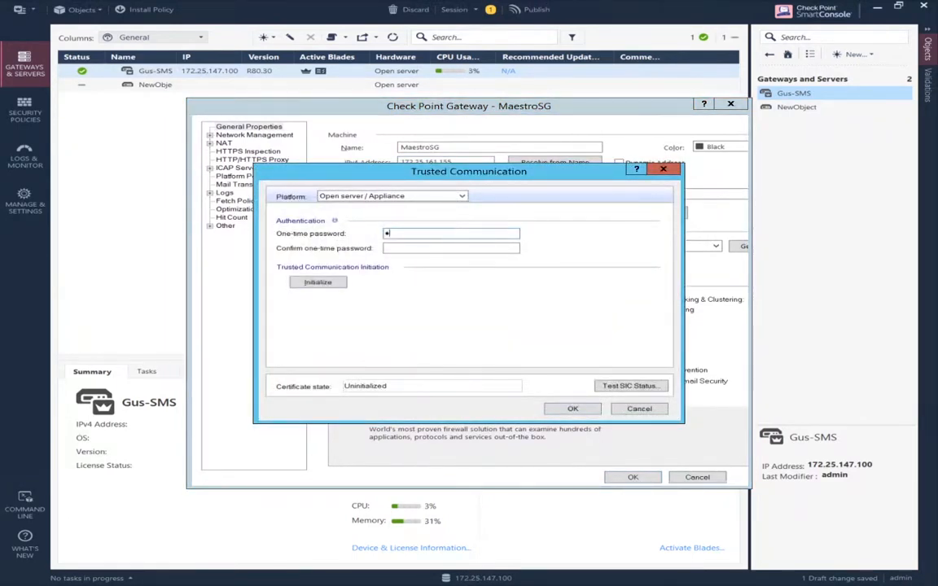
type("*****")
key("Tab")
left_click(309, 282)
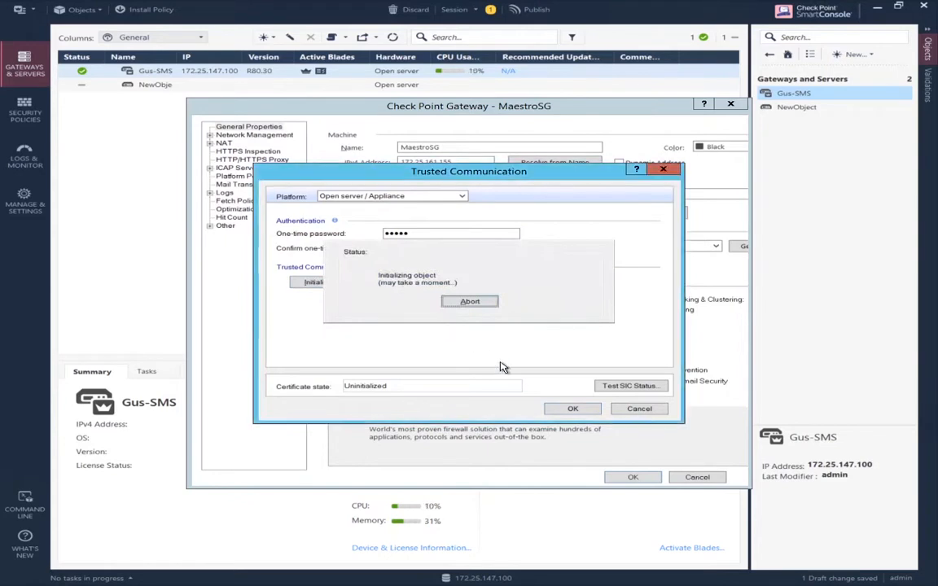
left_click(562, 407)
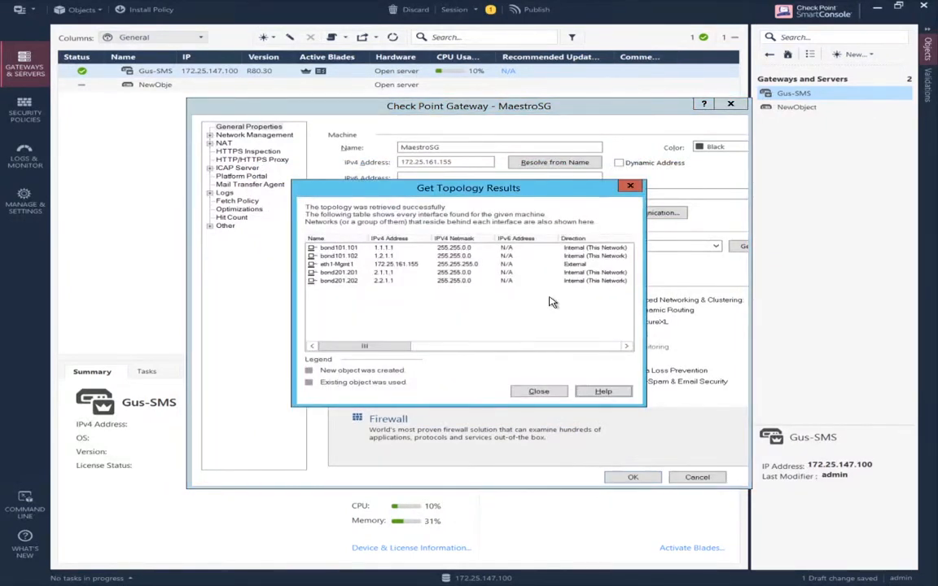
- Dismiss the topology results, review the Network Management interfaces and confirm the MaestroSG gateway
left_click(538, 392)
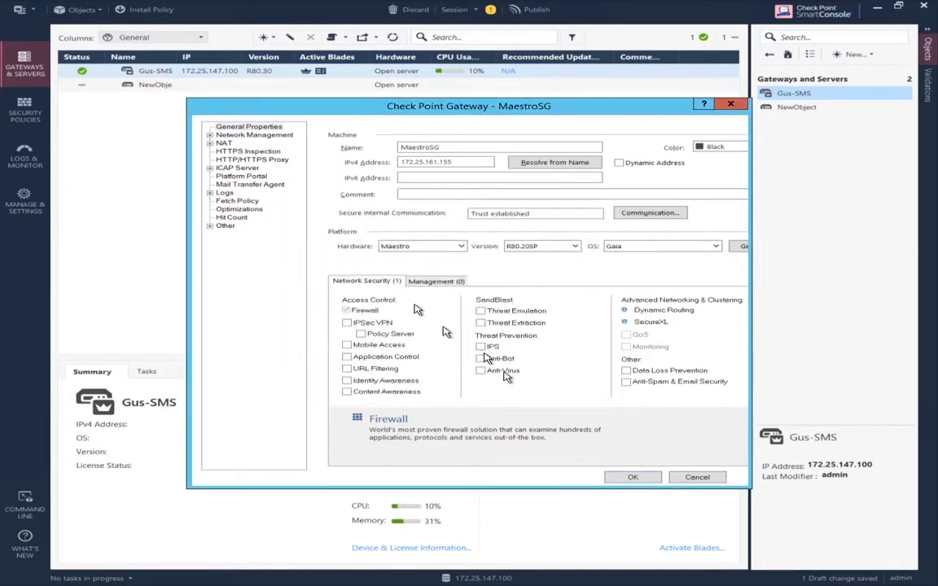
left_click(225, 136)
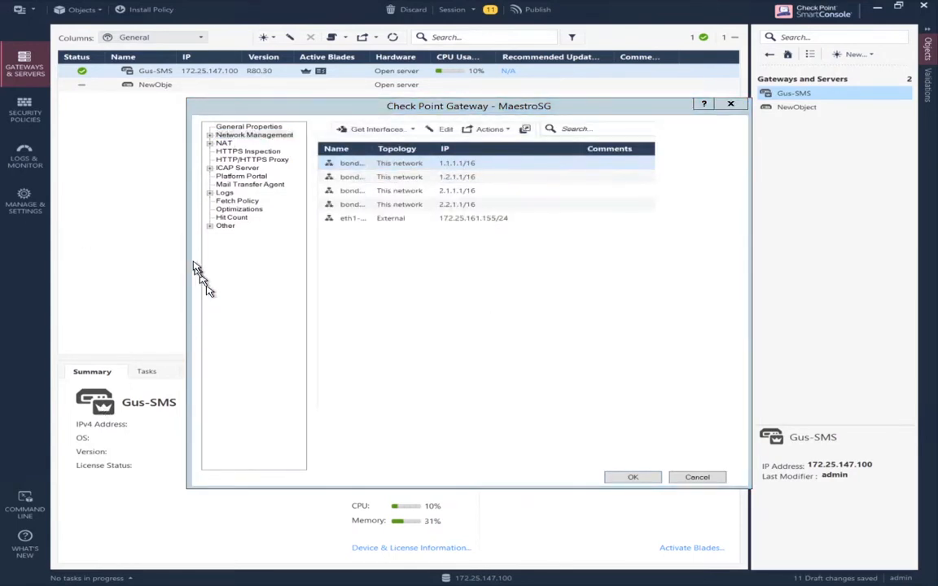
left_click(634, 479)
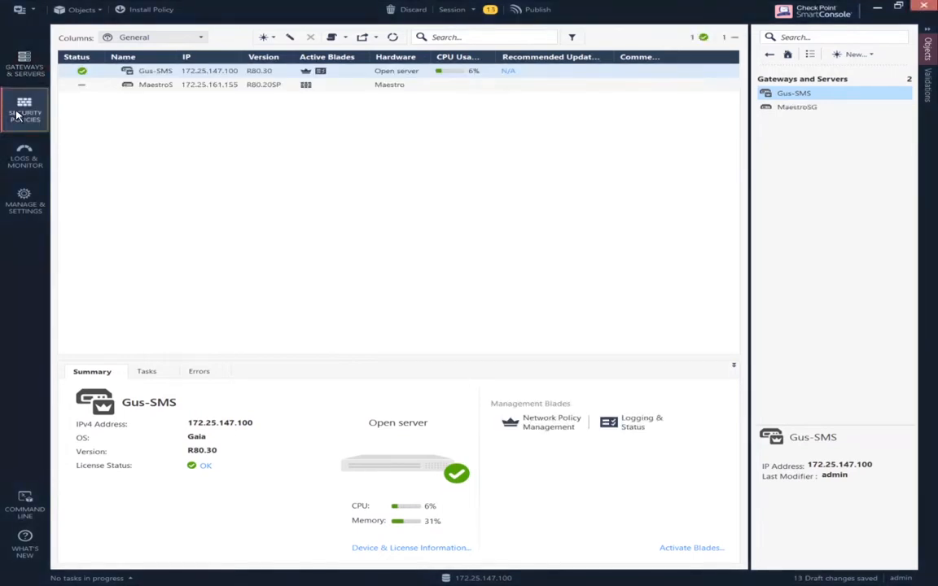
- Publish the drafts and install only the Standard Access Control policy on MaestroSG, skipping Threat Prevention
left_click(17, 114)
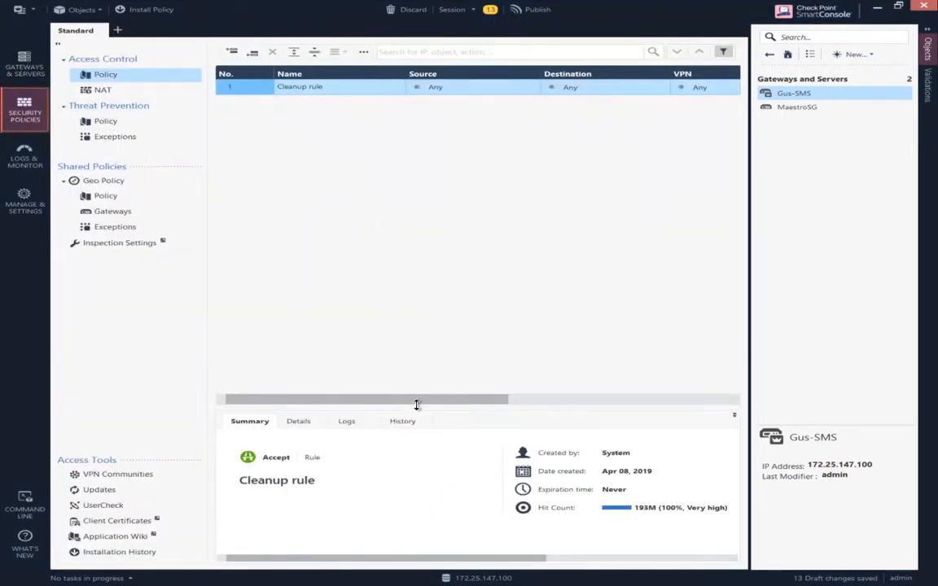
left_click_drag(404, 400, 195, 388)
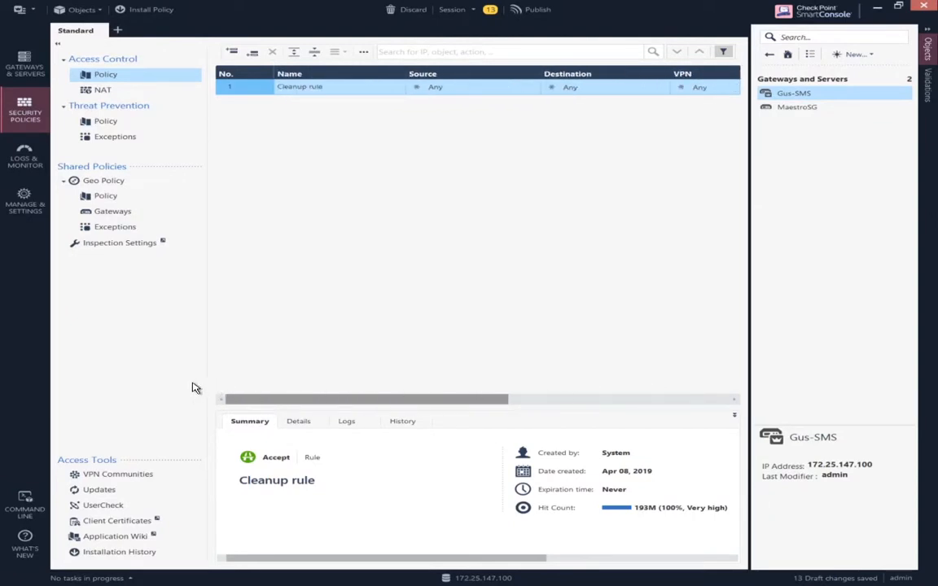
left_click(150, 11)
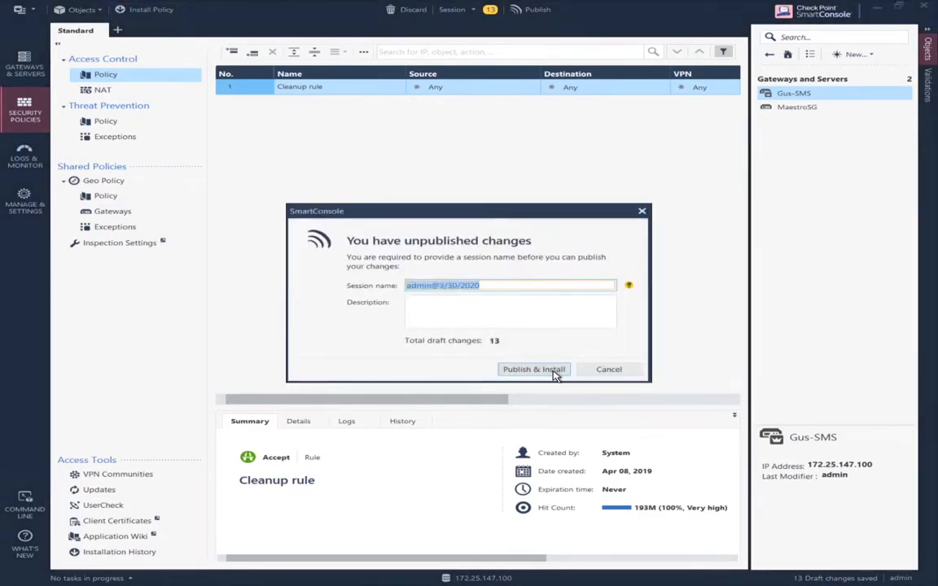
left_click(533, 370)
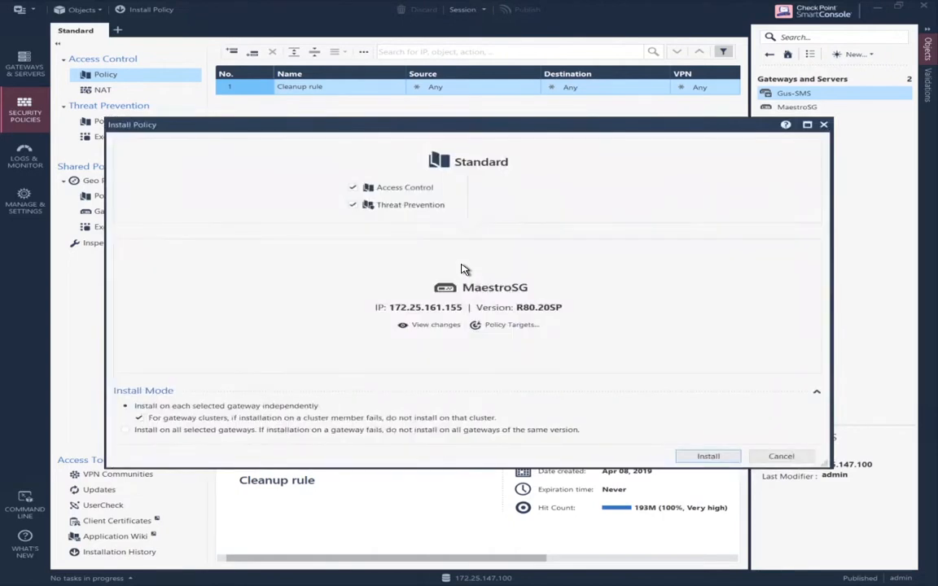
left_click(374, 209)
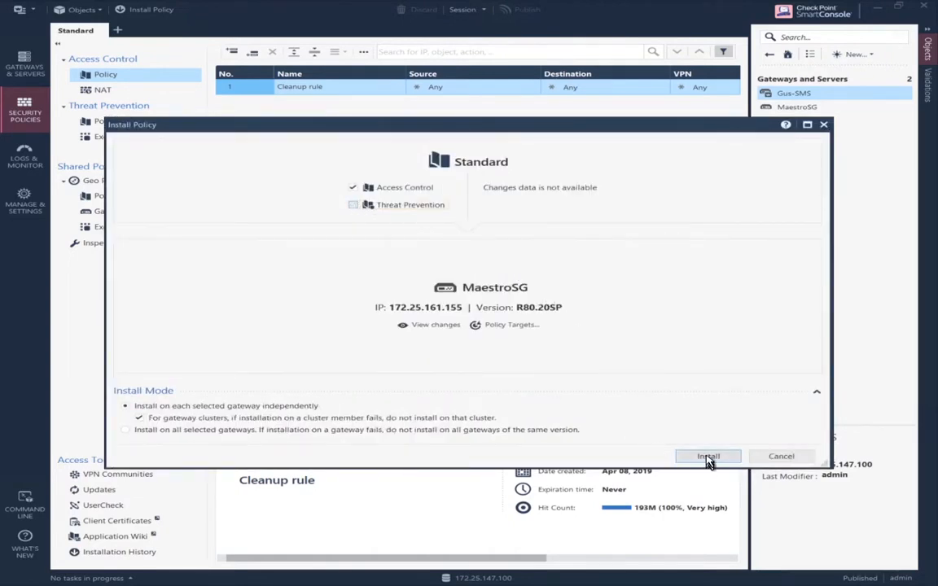
left_click(707, 458)
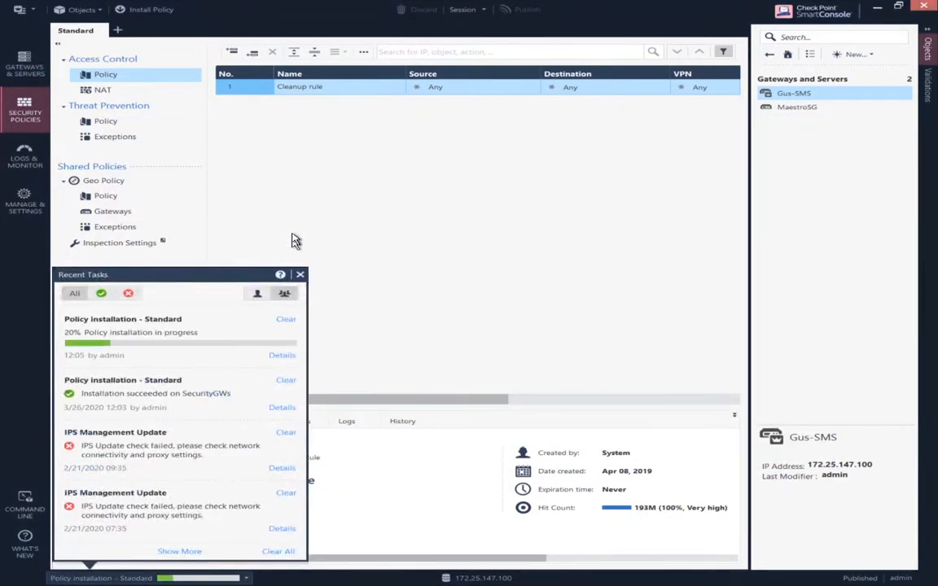
- Return to the Gateways & Servers list in SmartConsole
left_click(25, 65)
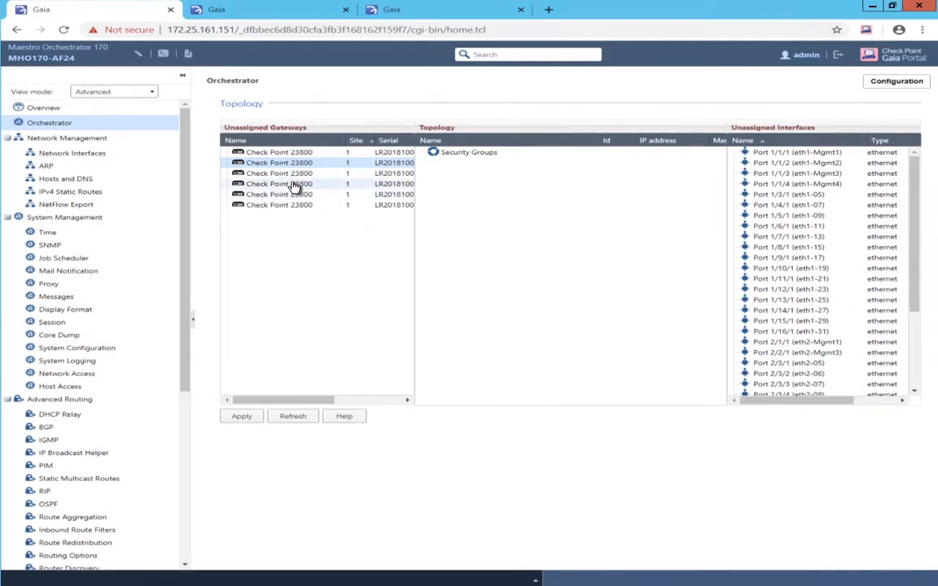
- Create Security Group 1 at 172.25.161.155, gateway 172.25.161.254, FTW host name SG1 with activation key
right_click(460, 154)
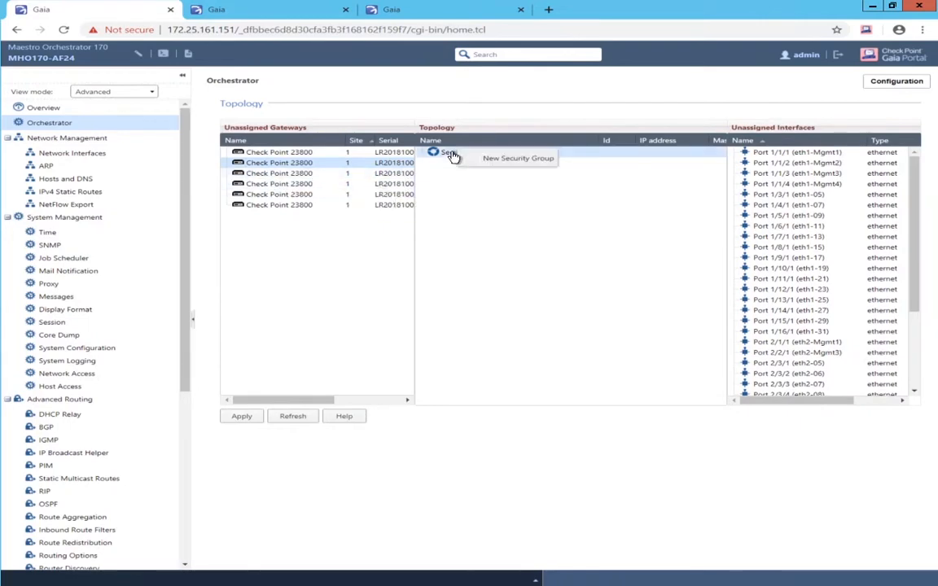
left_click(517, 158)
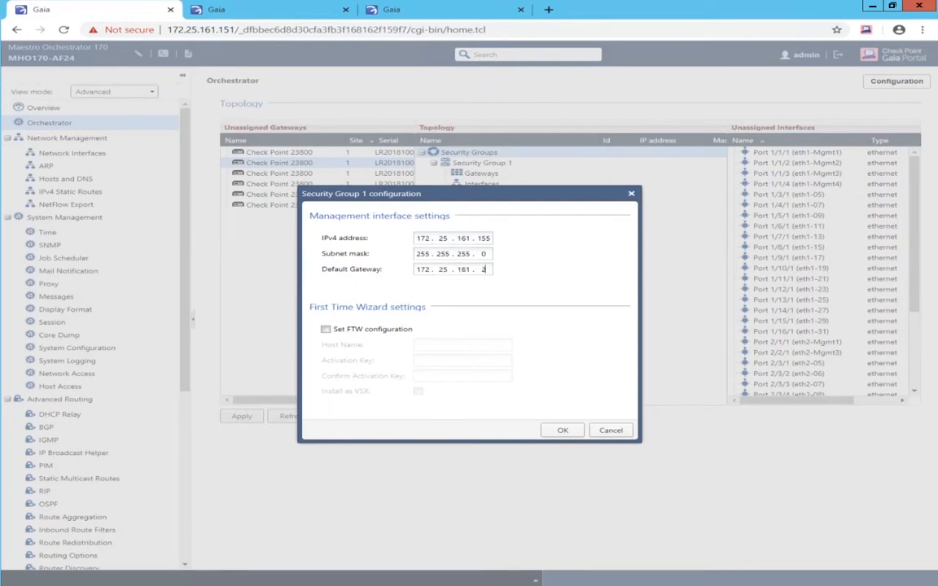
left_click(326, 330)
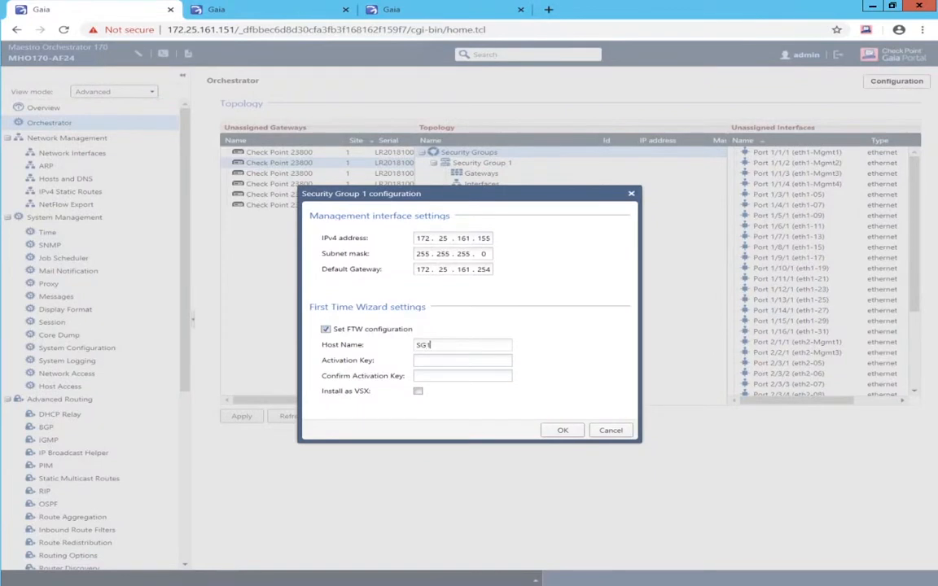
type("axxx")
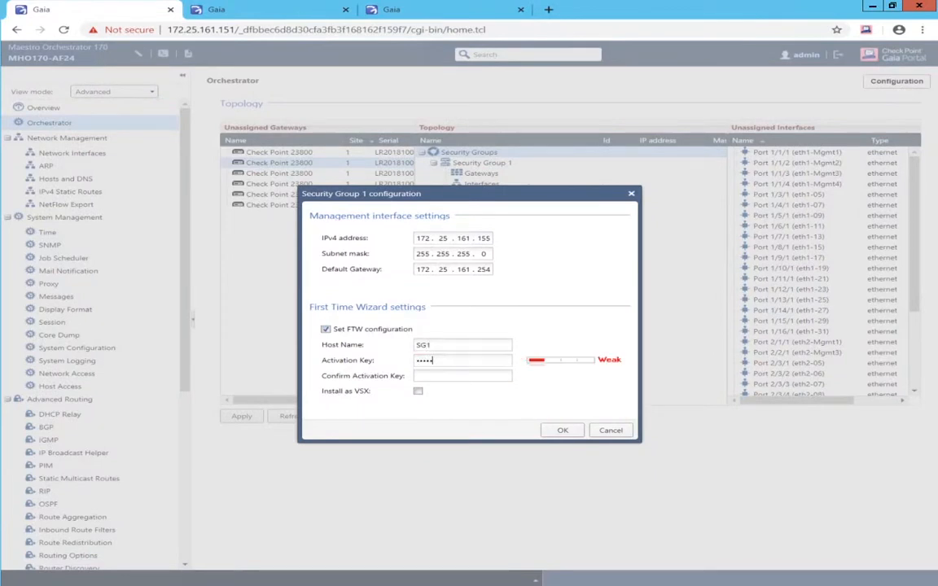
key("Tab")
type("xxxx")
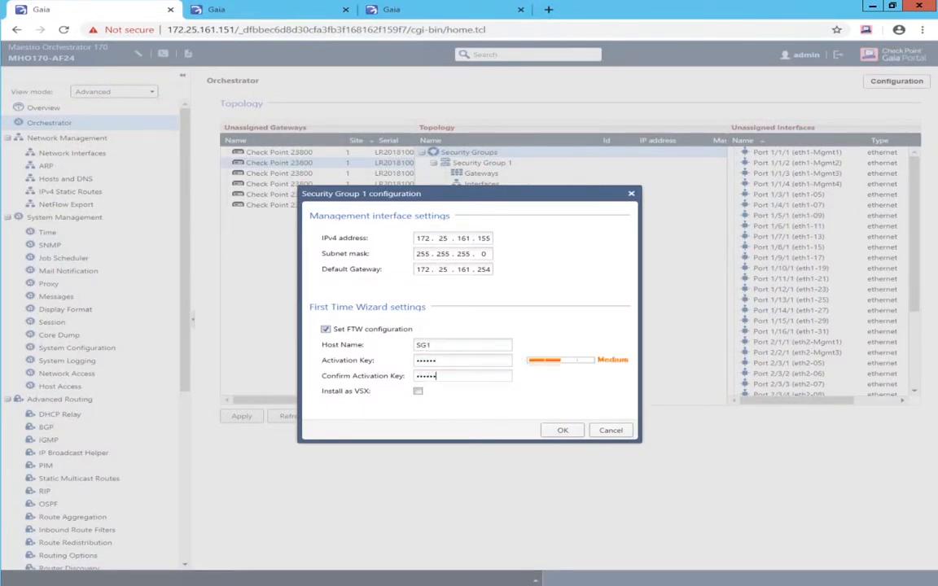
type("xx")
left_click(563, 430)
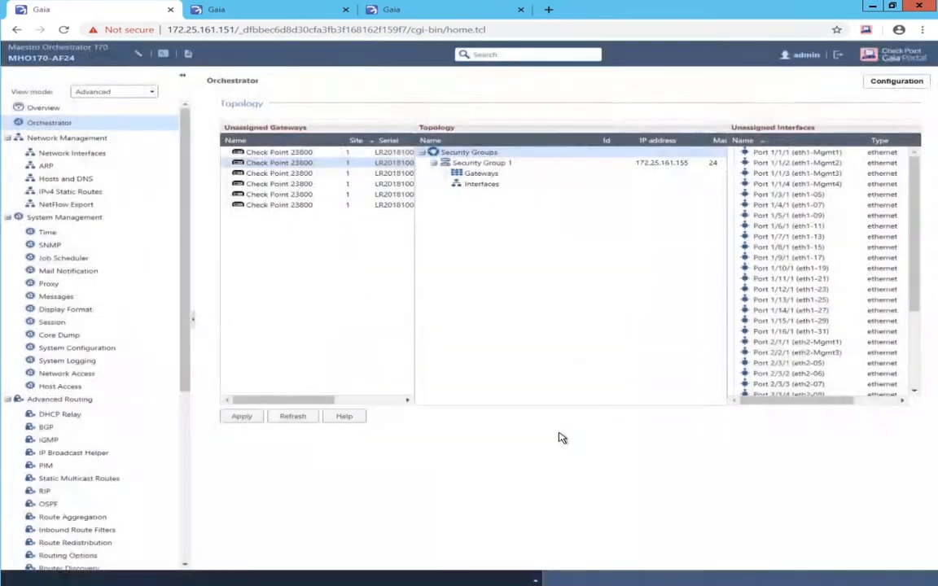
- Create Security Group 2 at 172.25.161.156, gateway 172.25.161.254, FTW host name SG2 with activation key
right_click(479, 154)
left_click(492, 160)
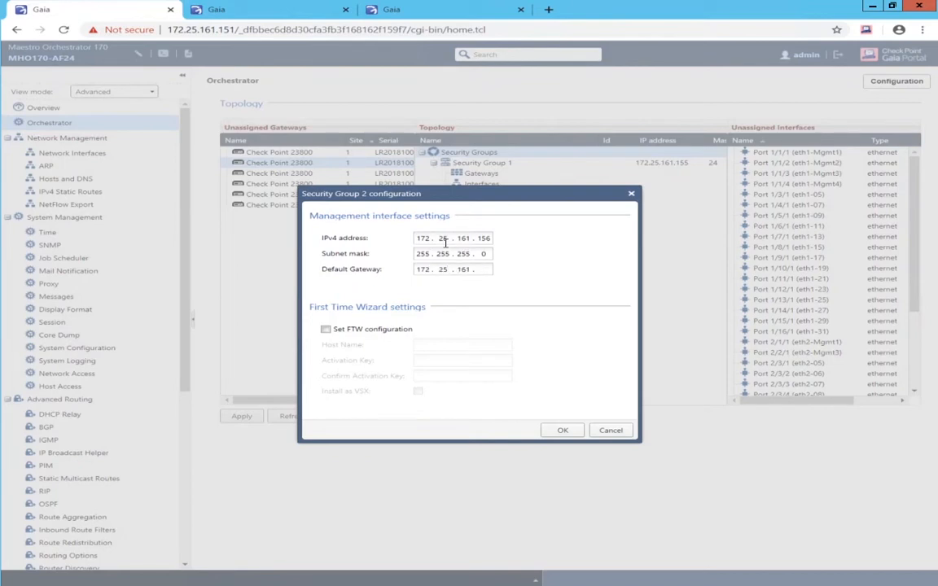
key("space")
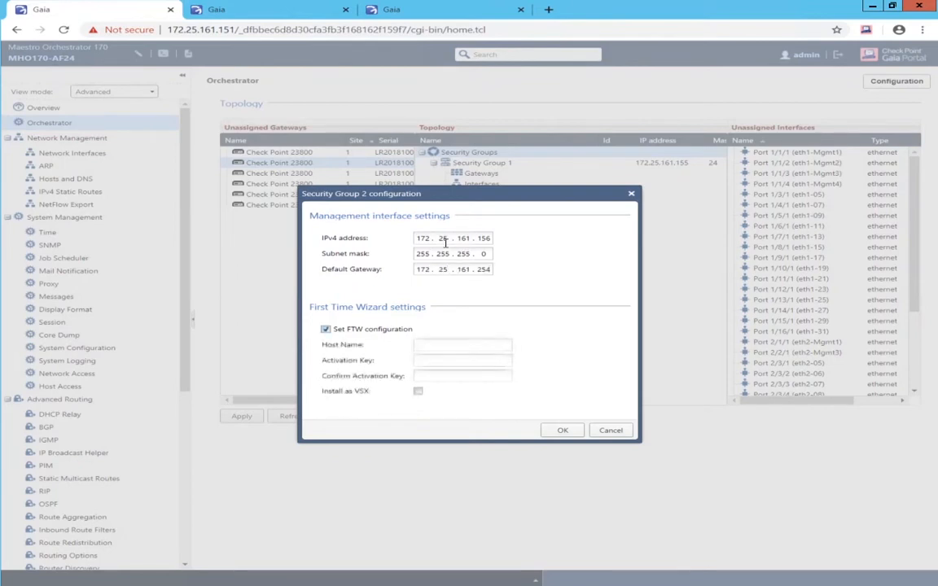
key("Tab")
type("••")
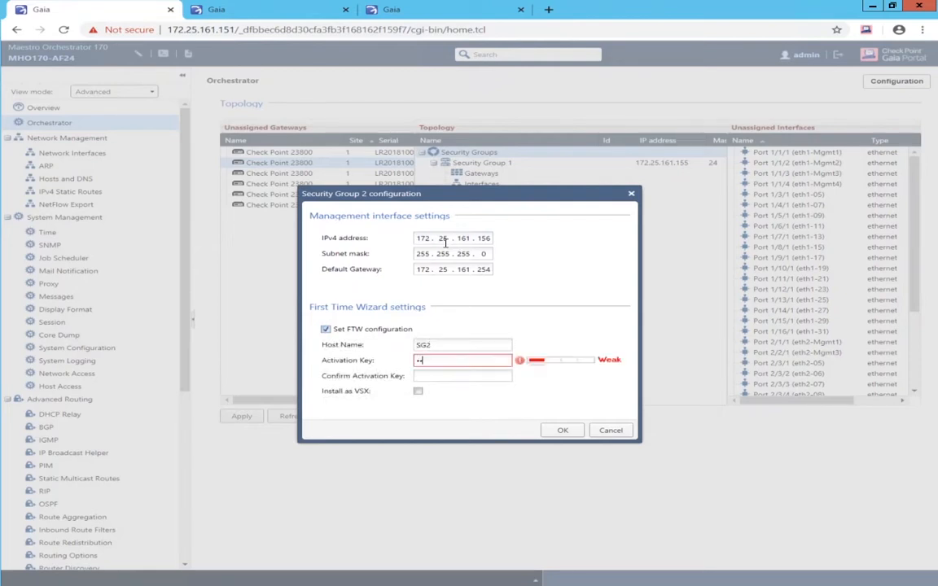
type("••••")
key("Tab")
type("••")
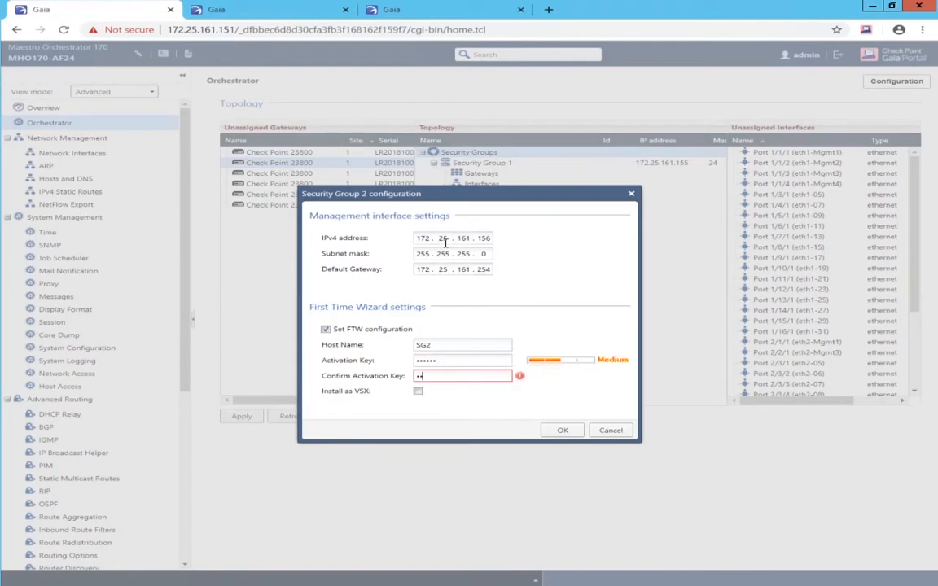
type("•••")
left_click(554, 431)
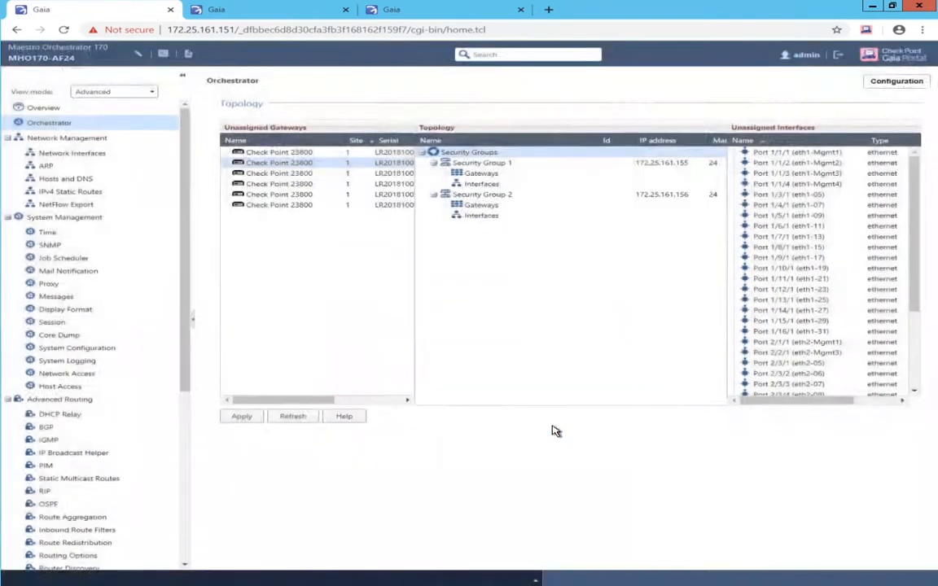
- Move three unassigned 23800 gateways into Security Group 1's Site 1 and three into Security Group 2's
mouse_move(289, 159)
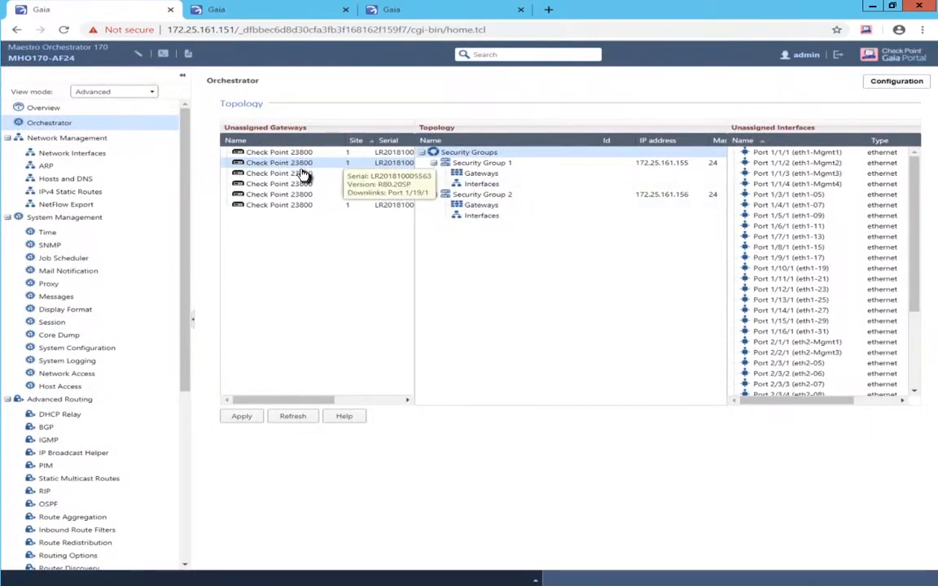
left_click_drag(289, 157, 477, 176)
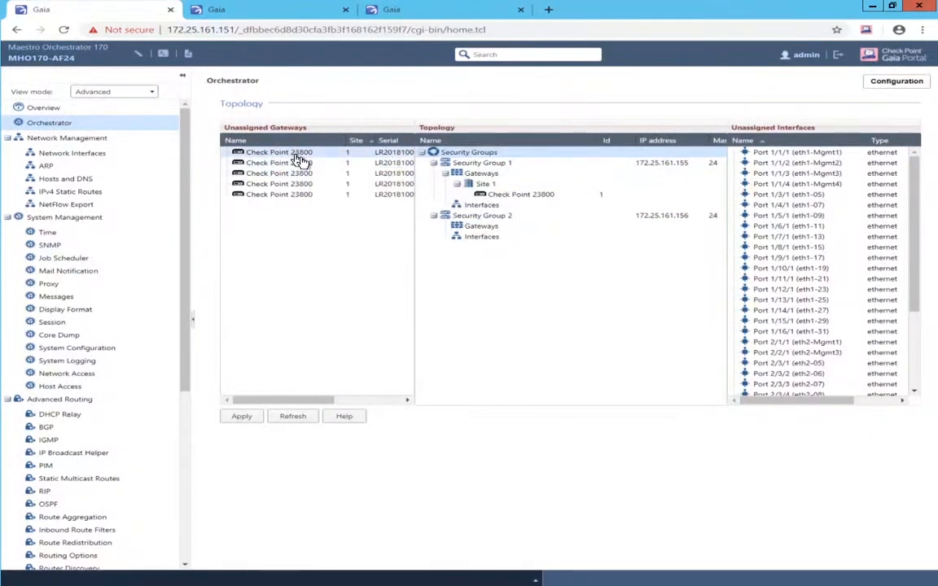
left_click_drag(298, 155, 496, 198)
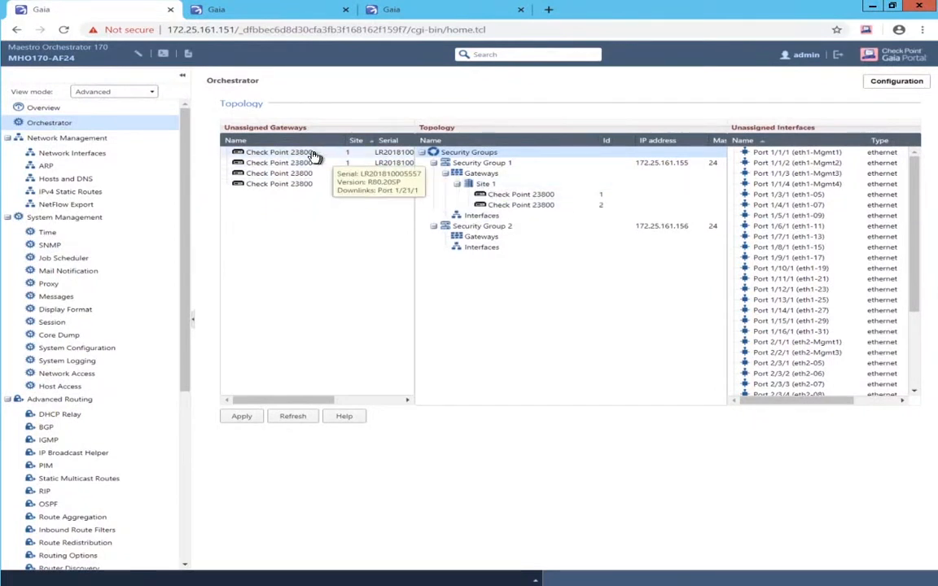
left_click_drag(309, 156, 501, 209)
left_click_drag(295, 157, 480, 247)
left_click_drag(266, 156, 487, 268)
left_click_drag(290, 157, 505, 281)
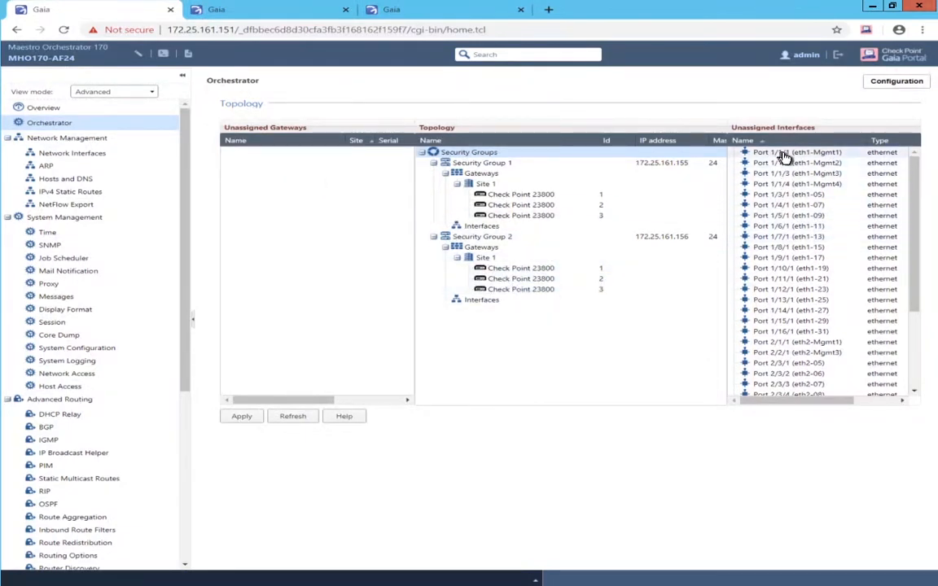
- Give both groups management Port 1/1/1, and add ports 1/3/1, 2/3/1, 1/4/1, 2/3/3 to Security Group 1
left_click_drag(774, 159, 479, 228)
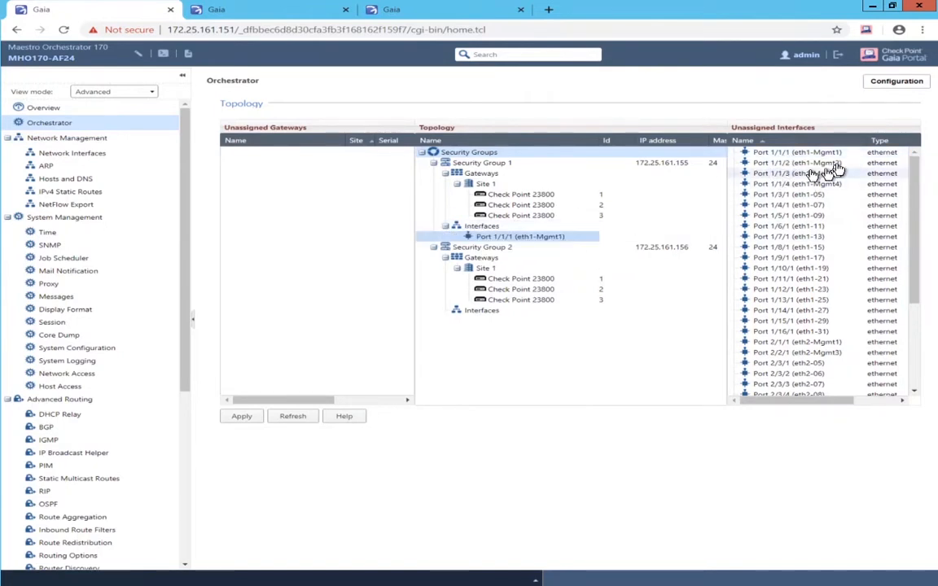
left_click_drag(824, 158, 480, 317)
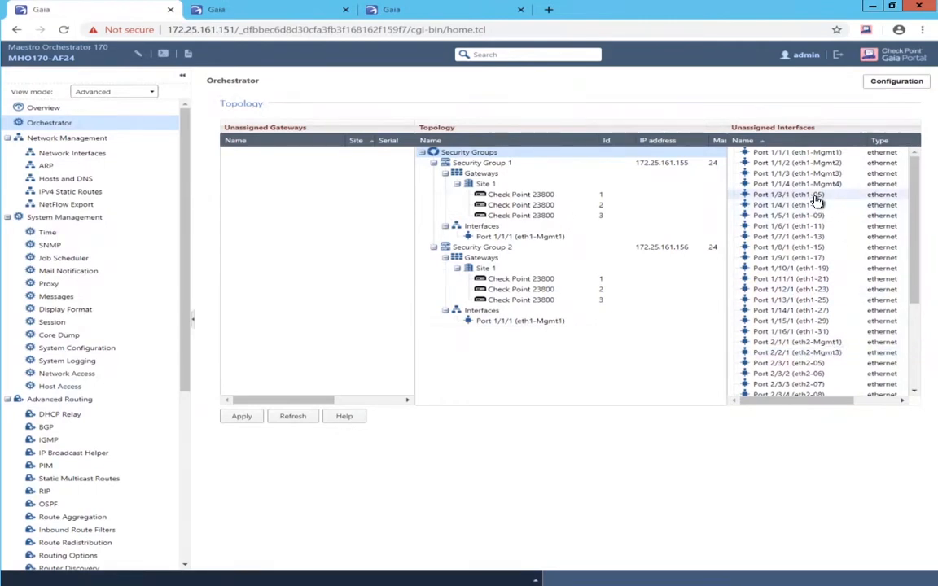
left_click_drag(816, 197, 491, 243)
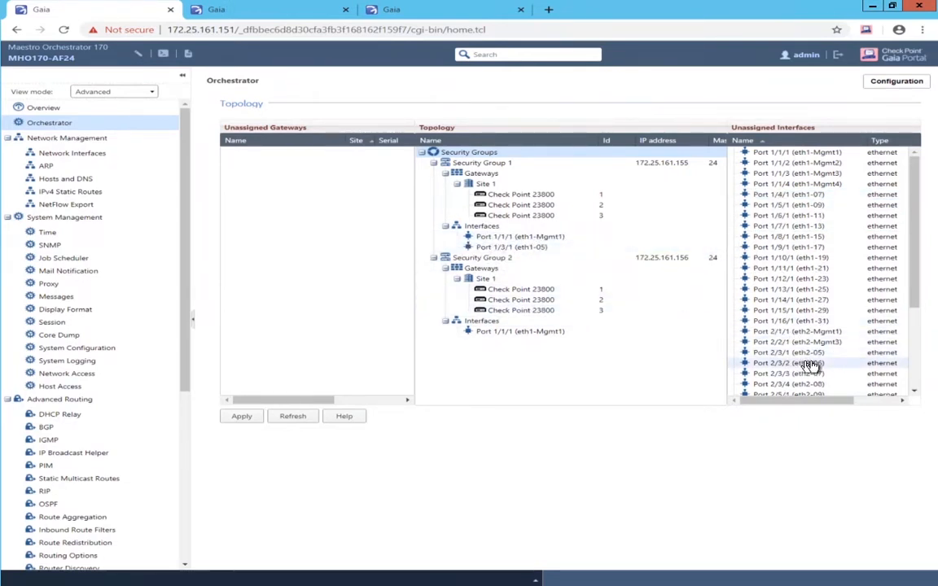
left_click_drag(803, 355, 528, 251)
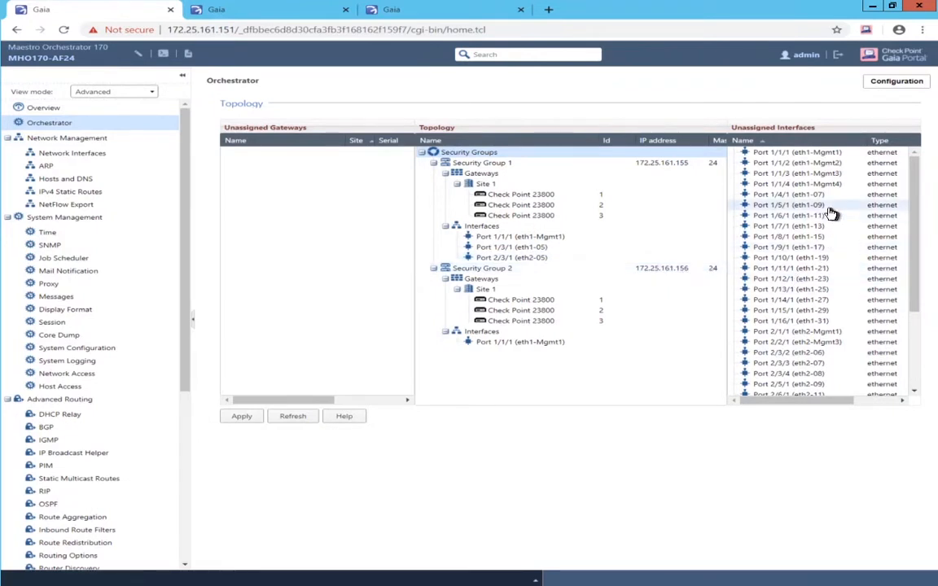
left_click_drag(793, 195, 524, 259)
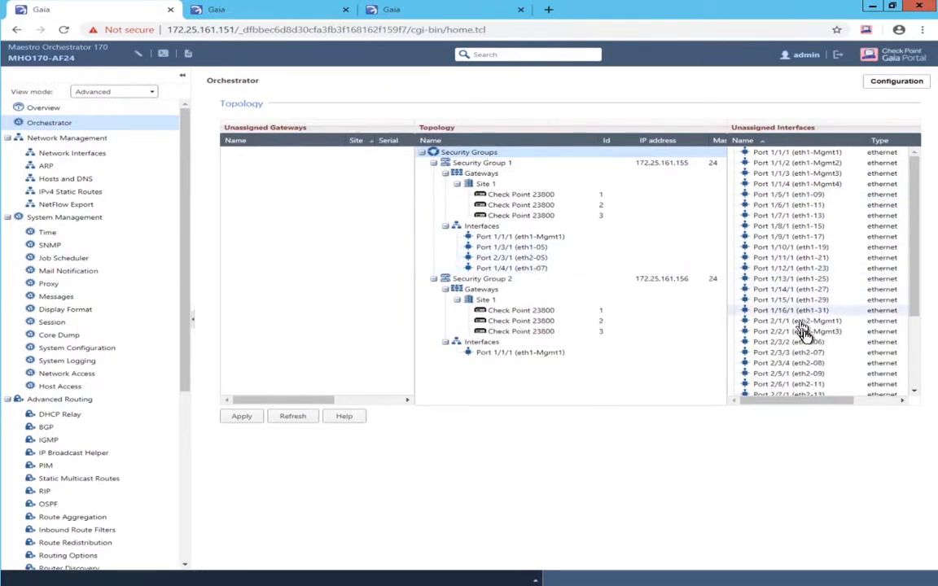
left_click_drag(812, 354, 531, 275)
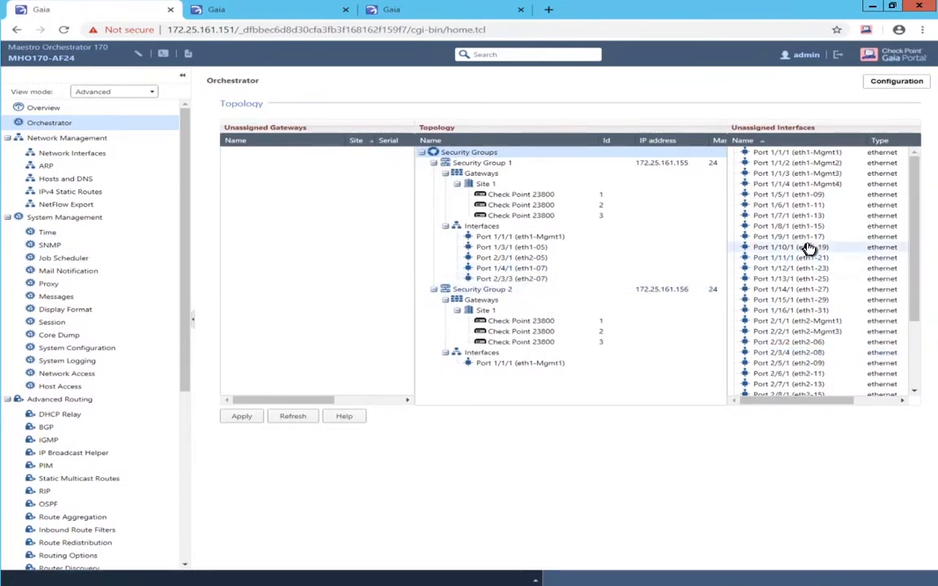
- Assign ports 1/6/1, 2/6/1, 1/7/1 and 2/7/1 to Security Group 2
left_click_drag(769, 207, 537, 367)
left_click_drag(791, 365, 529, 376)
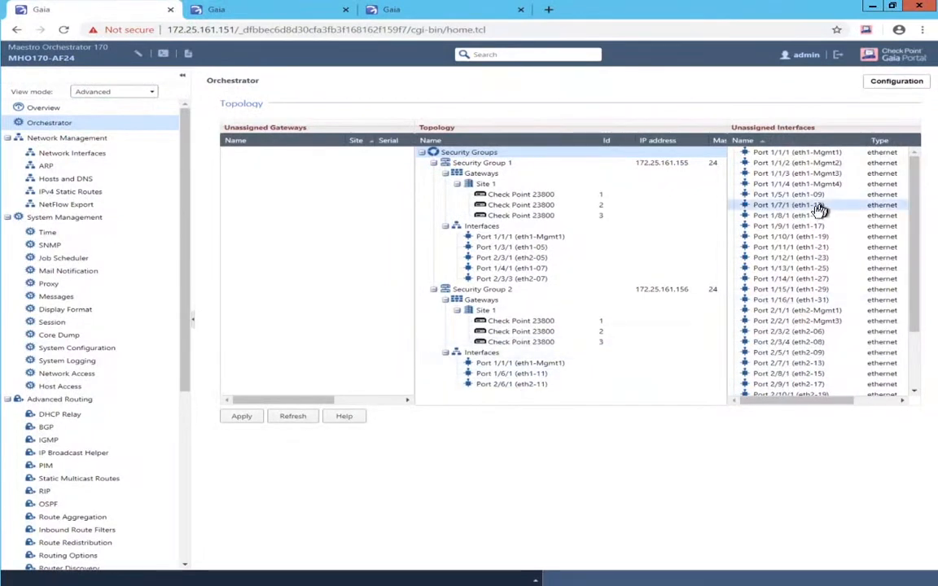
left_click_drag(819, 210, 533, 391)
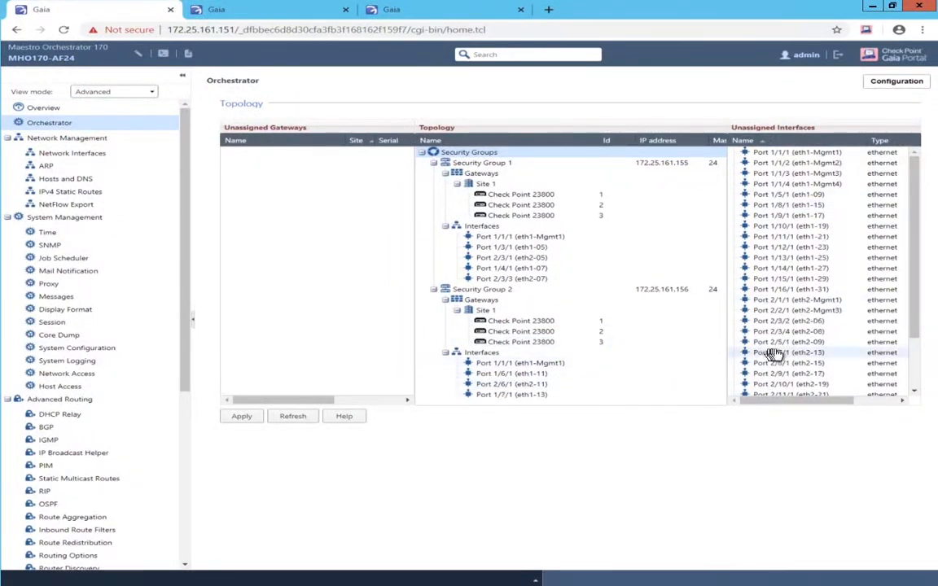
left_click_drag(773, 355, 535, 399)
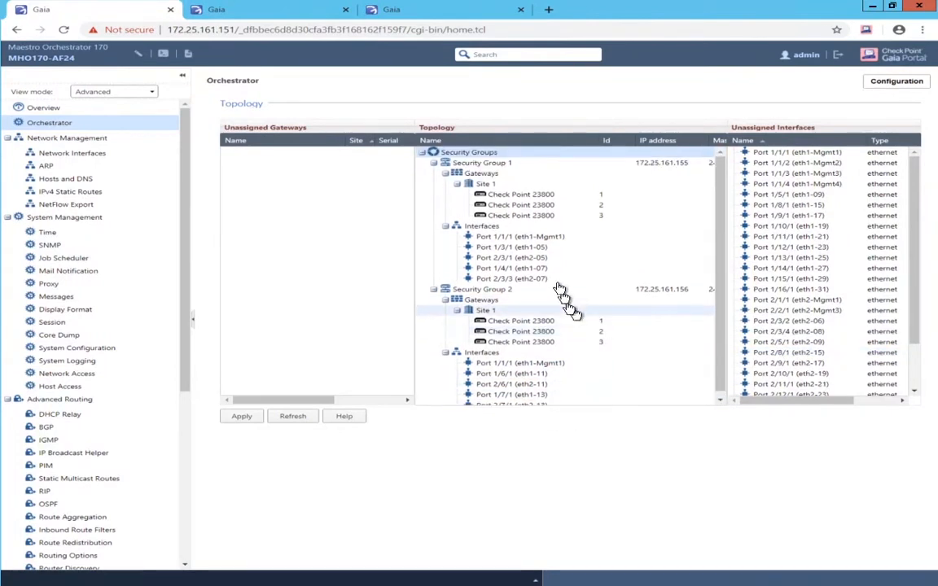
- Create VLANs 101 and 102 on eth1-05 (Port 1/3/1), replacing the parent interface
right_click(509, 248)
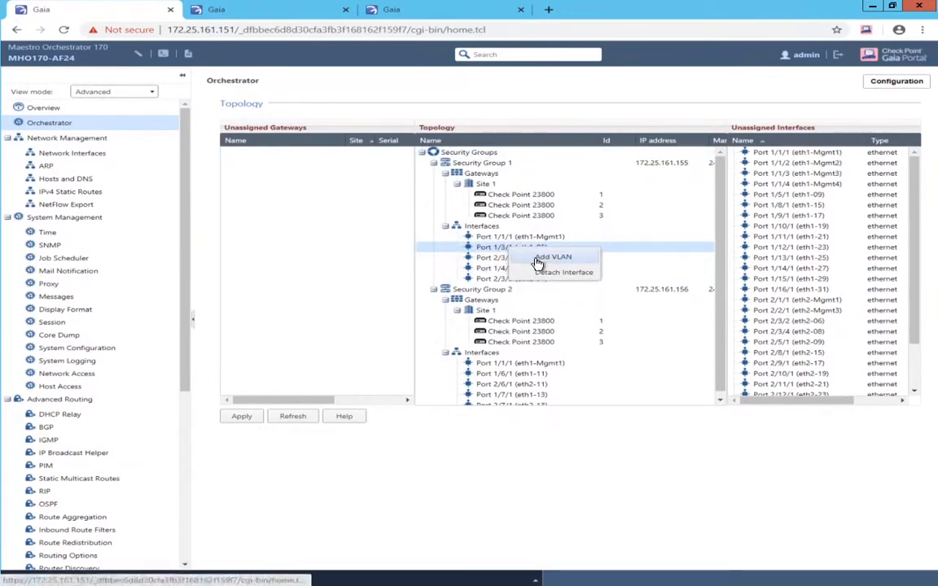
left_click(533, 260)
left_click(450, 301)
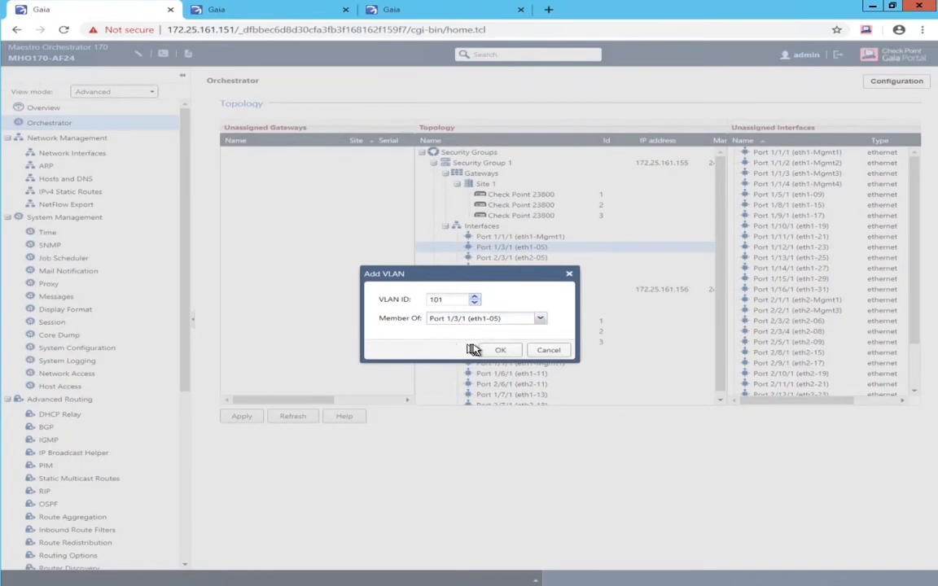
left_click(504, 351)
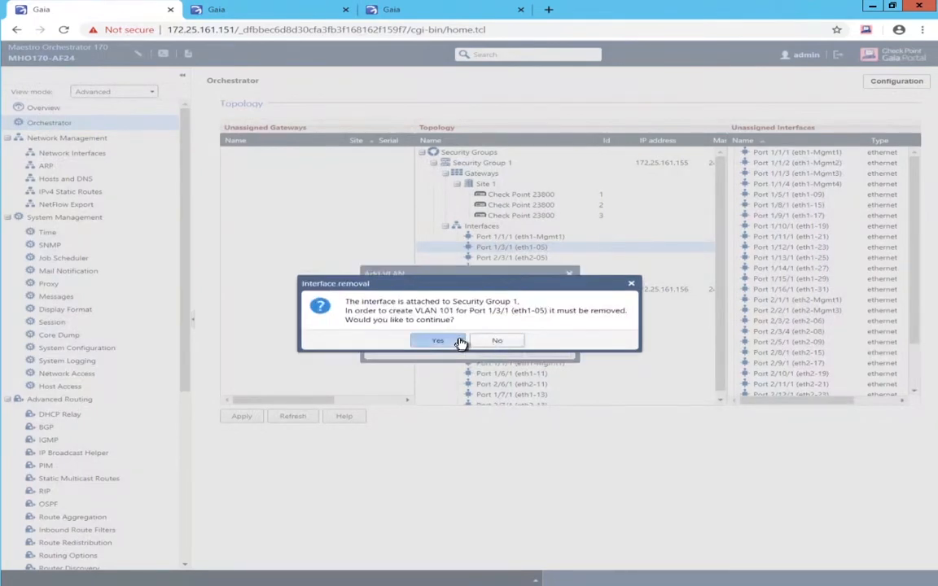
left_click(429, 340)
right_click(496, 251)
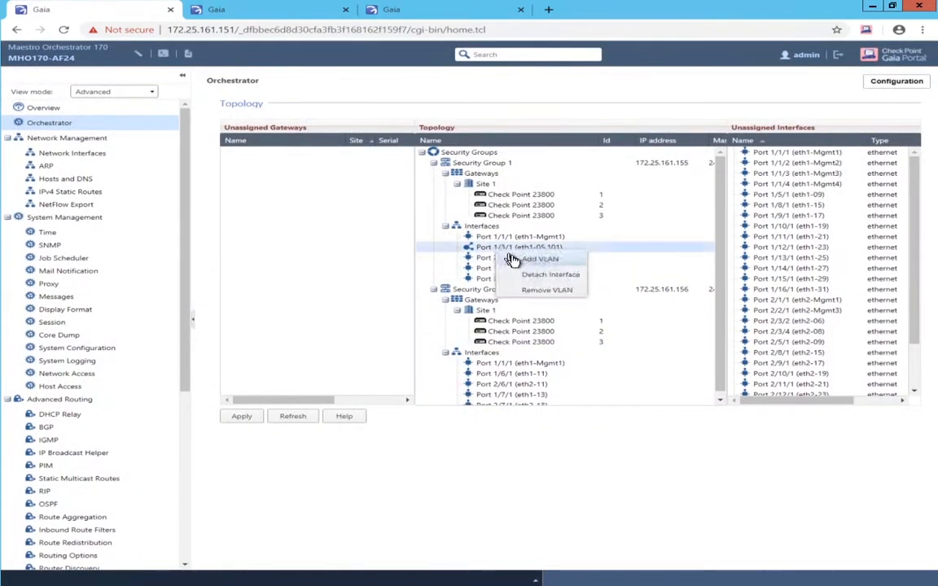
left_click(515, 261)
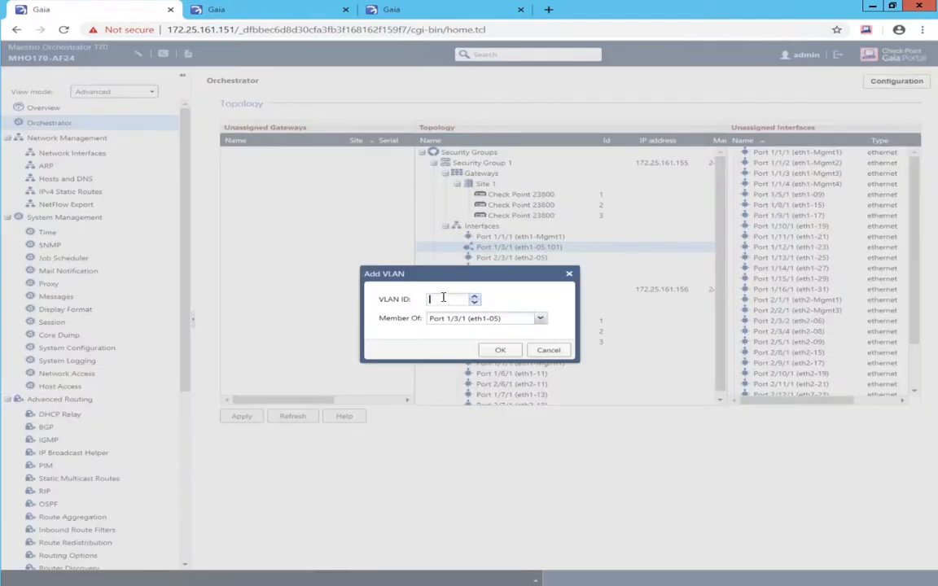
type("102")
left_click(494, 350)
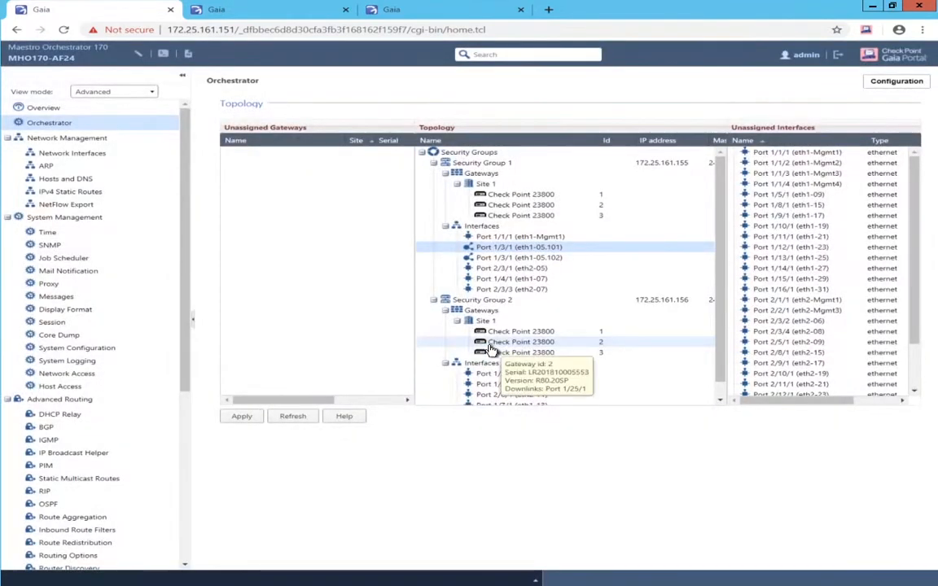
- Create VLANs 101 and 102 on eth2-05 (Port 2/3/1)
right_click(483, 269)
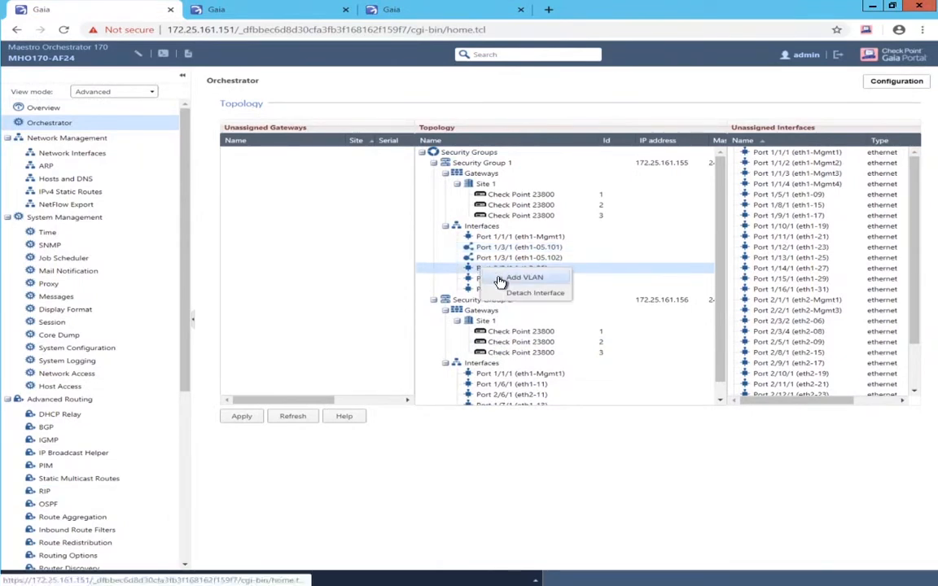
left_click(500, 280)
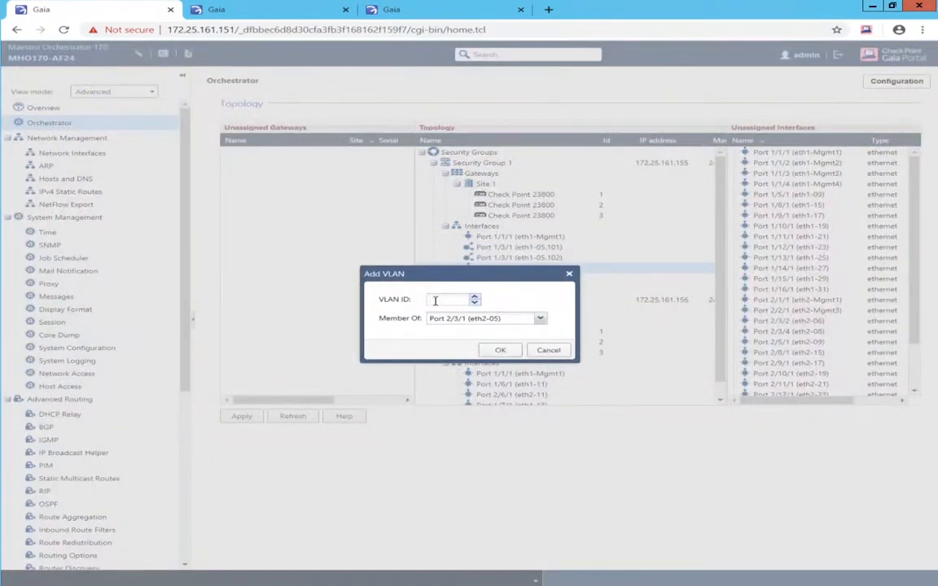
type("101")
left_click(493, 352)
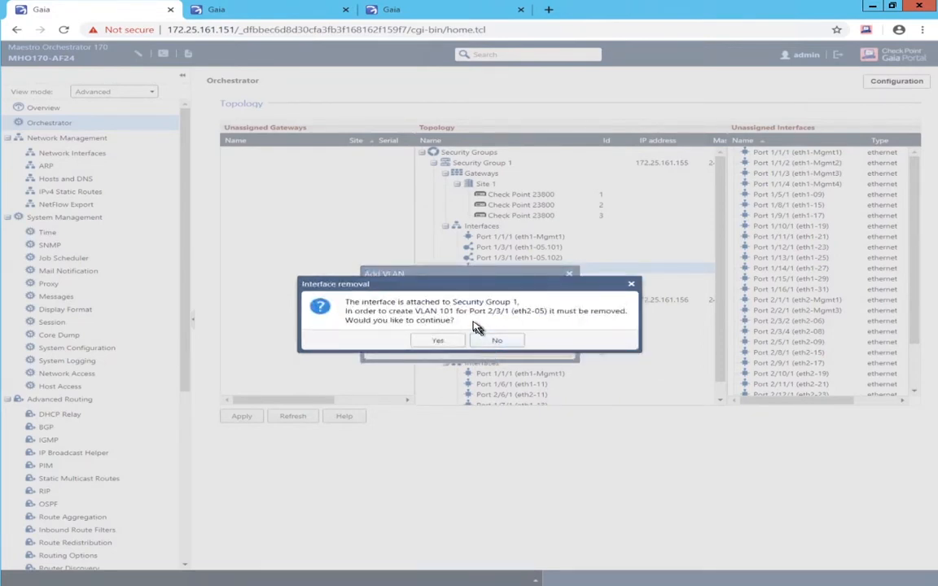
left_click(443, 339)
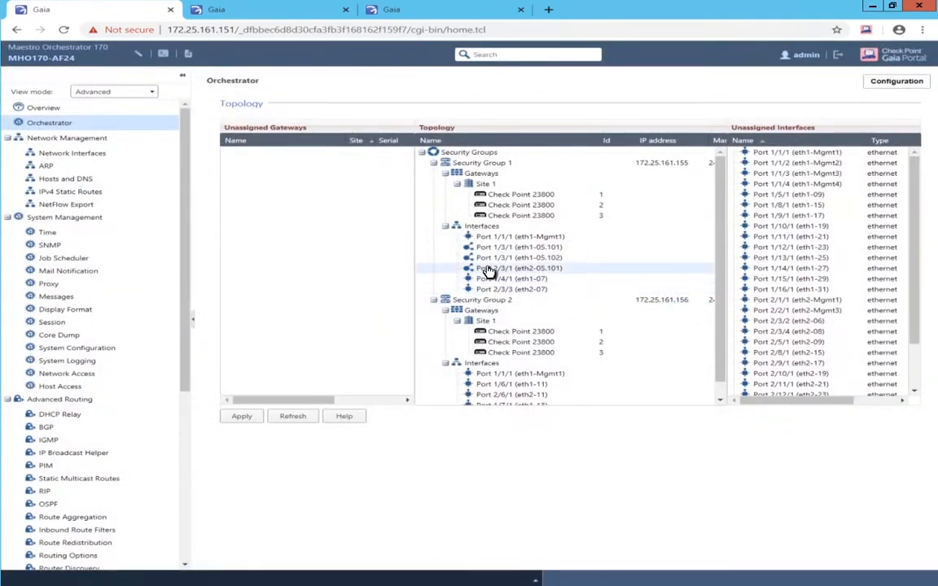
right_click(486, 270)
left_click(522, 279)
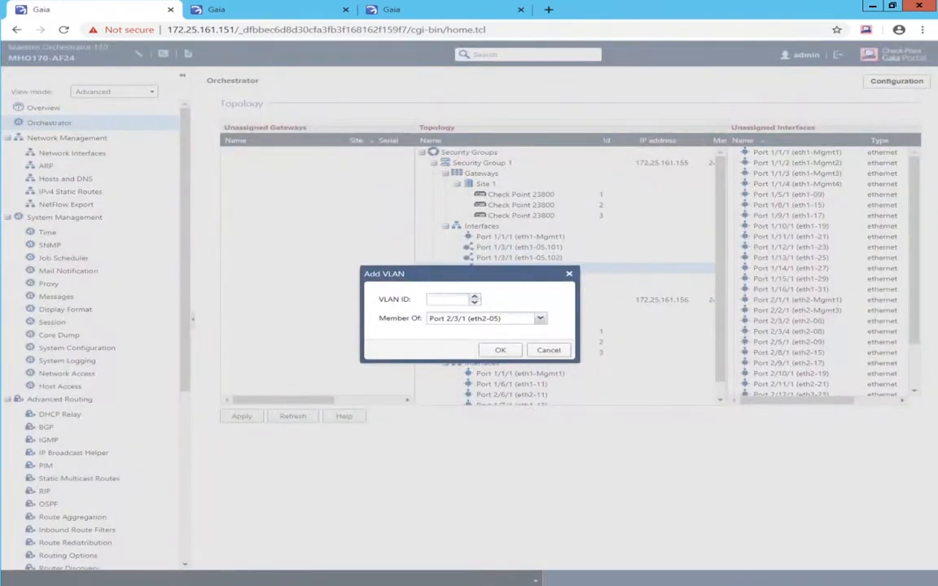
type("102")
left_click(499, 350)
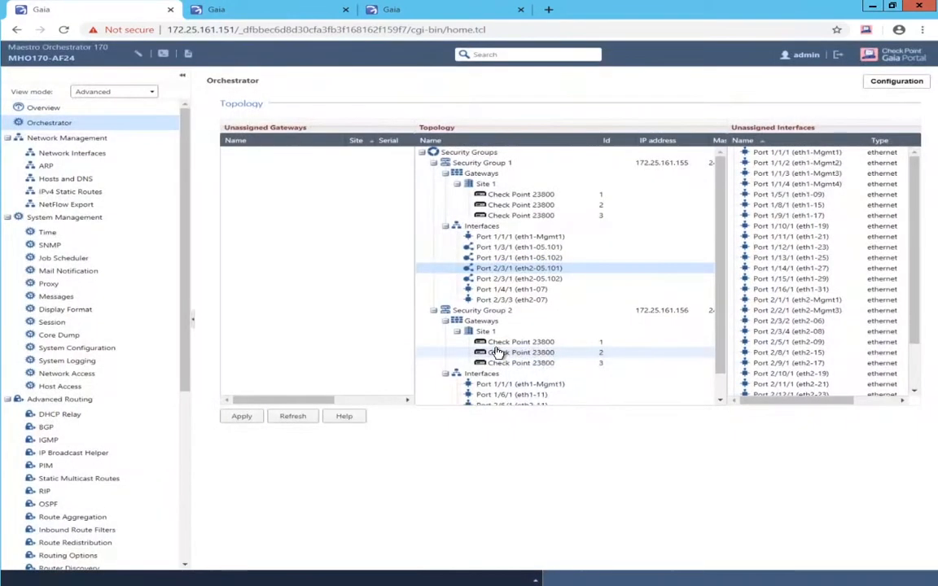
- Create VLANs 201 and 202 on eth1-07 (Port 1/4/1)
right_click(534, 292)
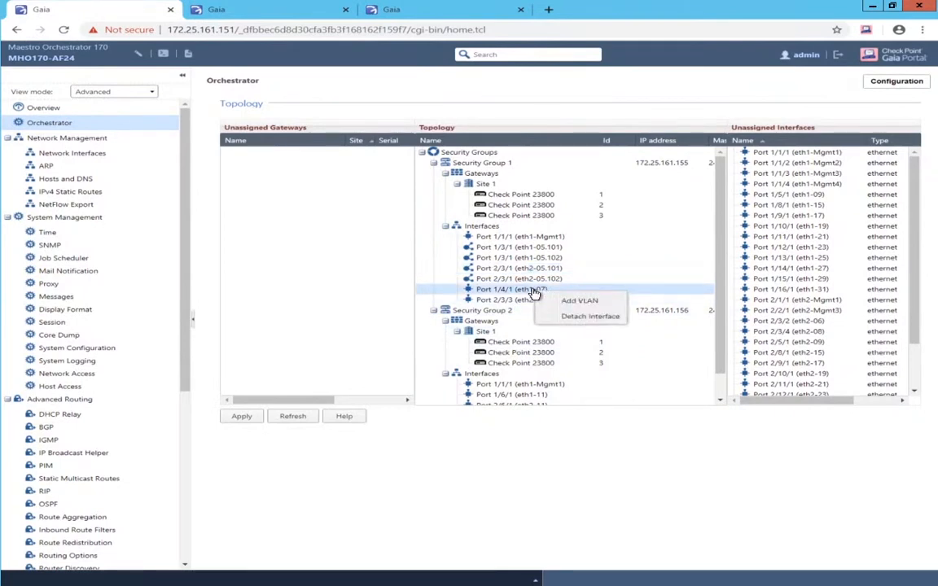
left_click(568, 302)
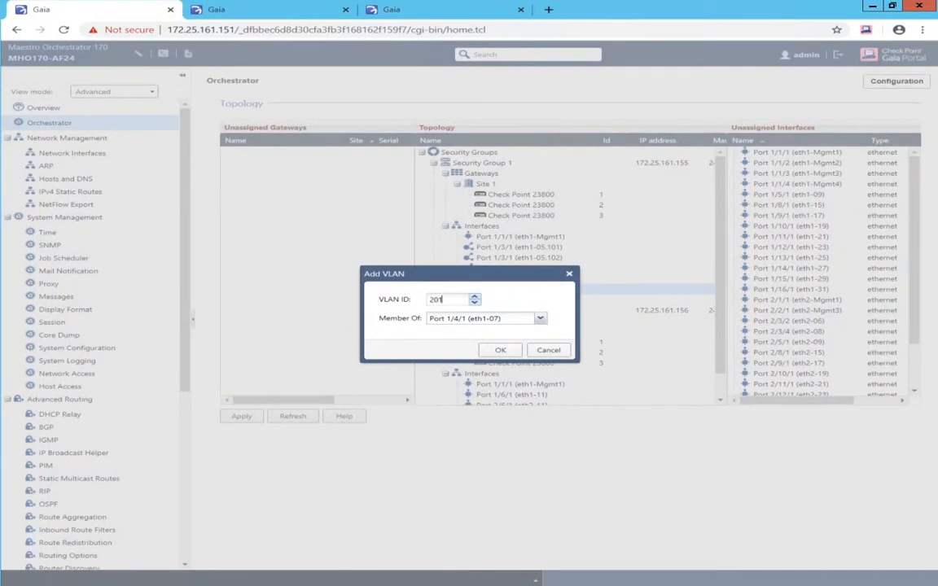
left_click(492, 351)
left_click(498, 336)
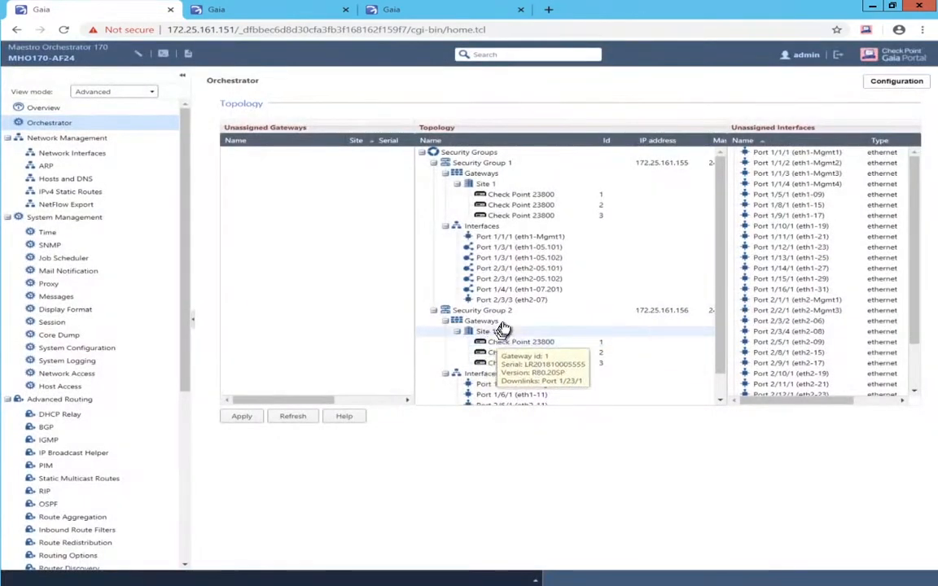
right_click(515, 292)
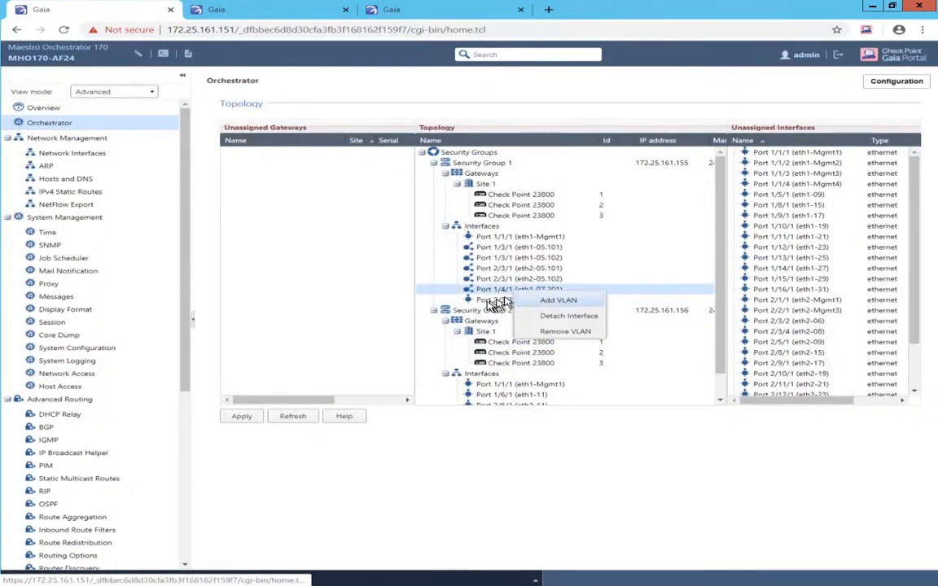
left_click(558, 300)
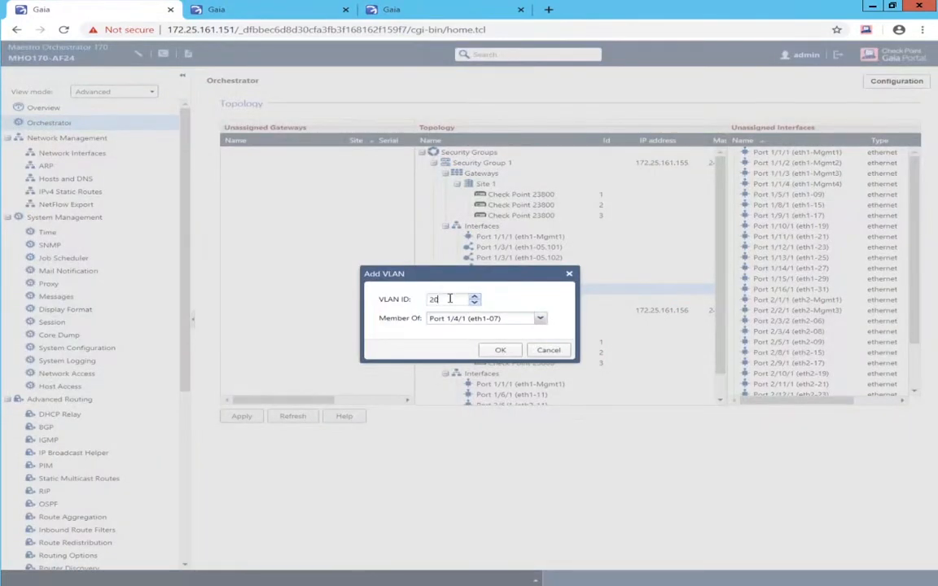
left_click(487, 351)
- Create VLANs 201 and 202 on eth2-07 (Port 2/3/3)
right_click(488, 311)
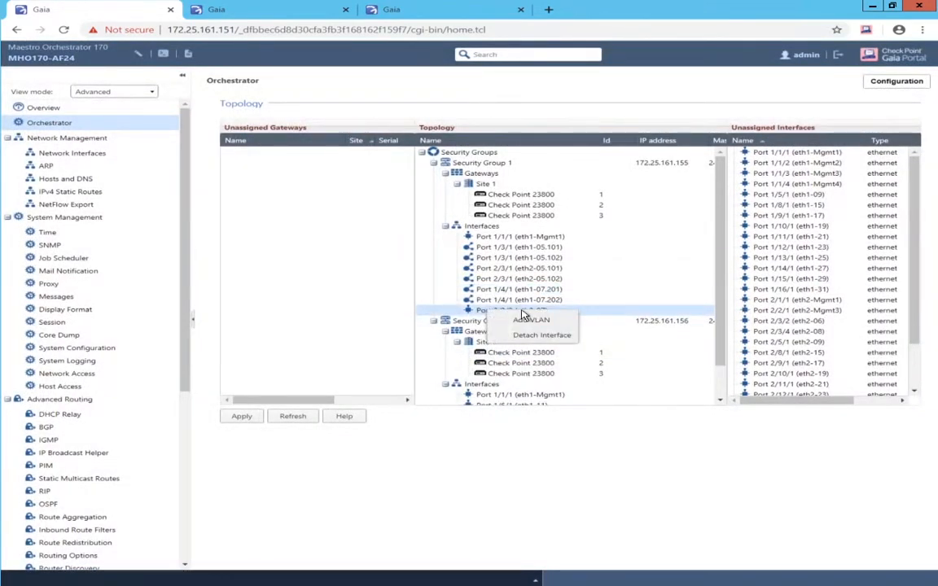
left_click(530, 321)
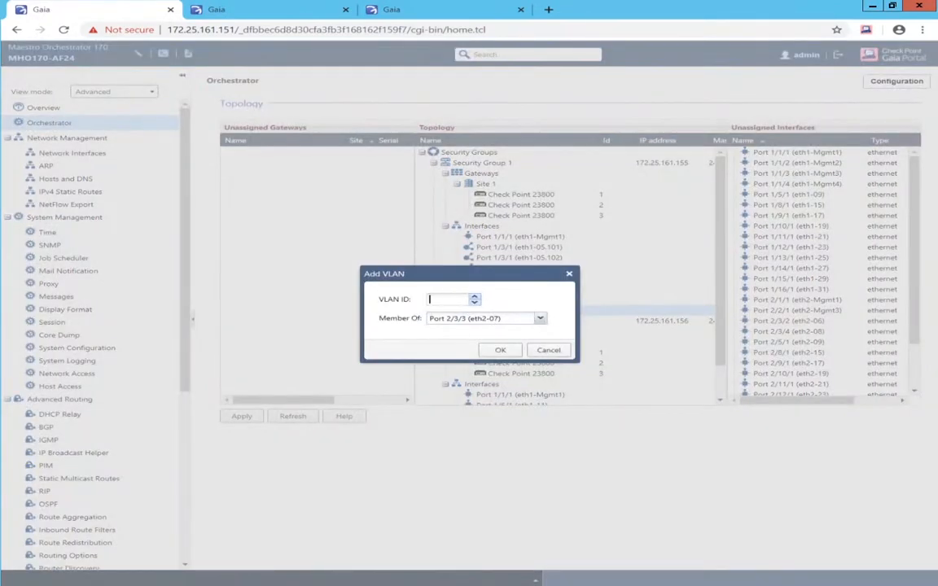
left_click(495, 350)
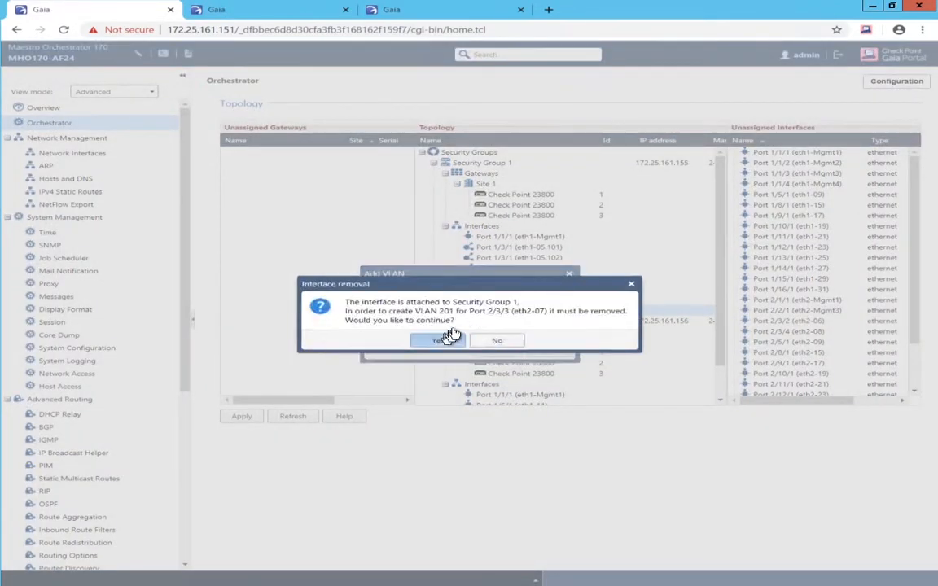
left_click(448, 336)
right_click(502, 312)
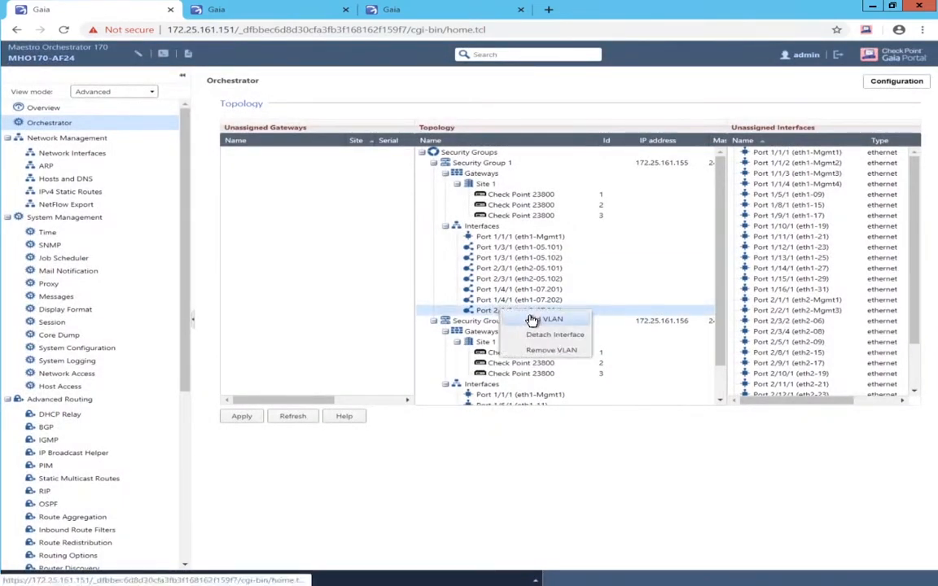
left_click(531, 319)
left_click(453, 301)
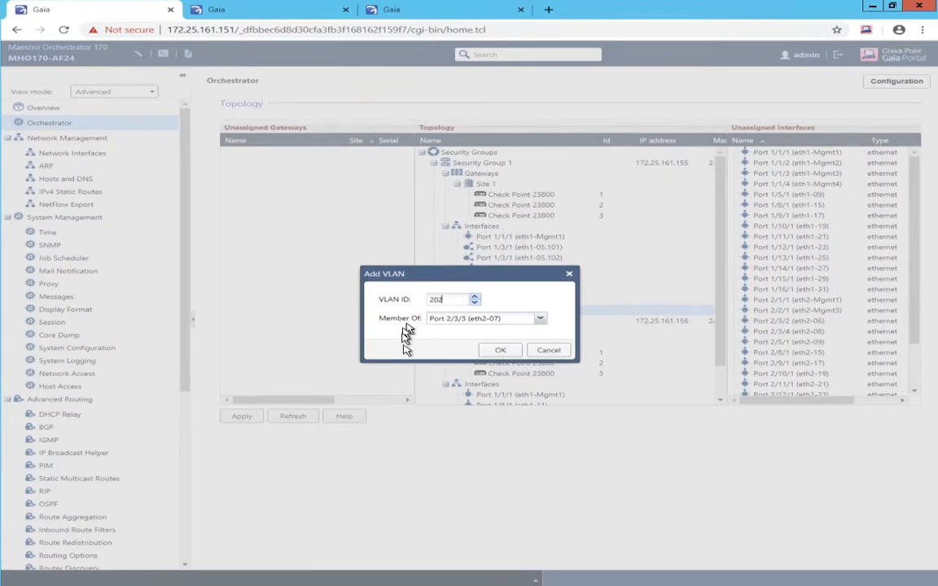
left_click(489, 352)
scroll(556, 345, "down", 1)
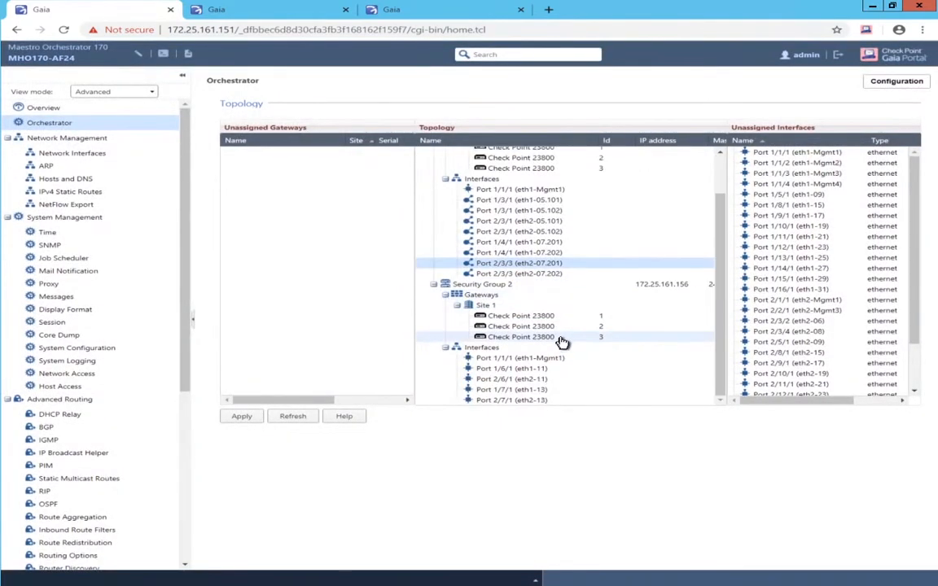
- Create VLANs 101 and 102 on eth1-11 (Port 1/6/1), replacing the parent interface
left_click(527, 369)
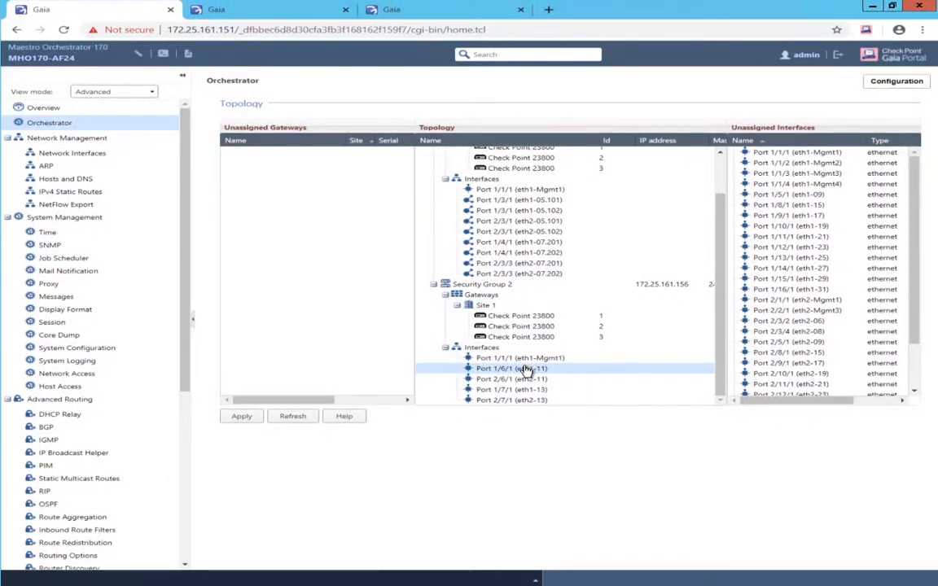
right_click(525, 370)
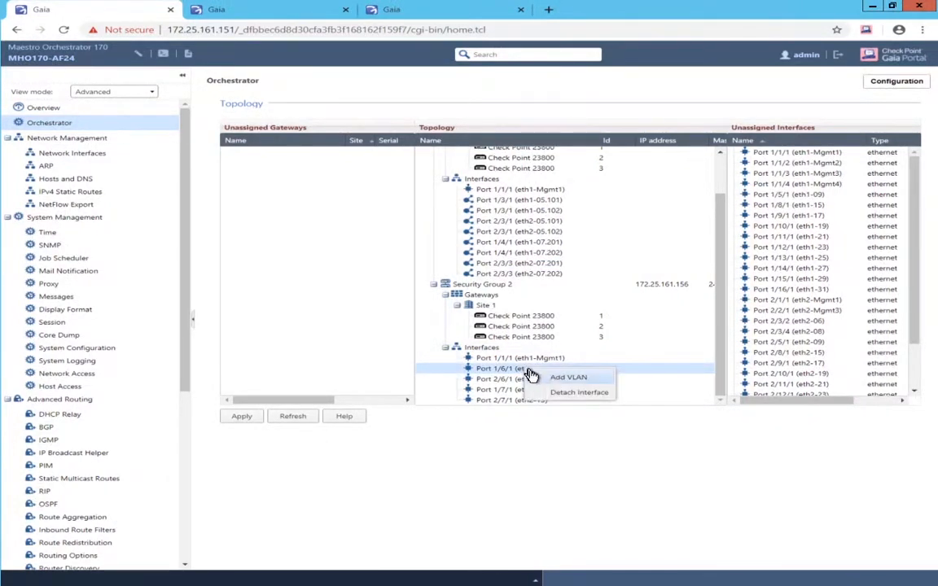
left_click(534, 378)
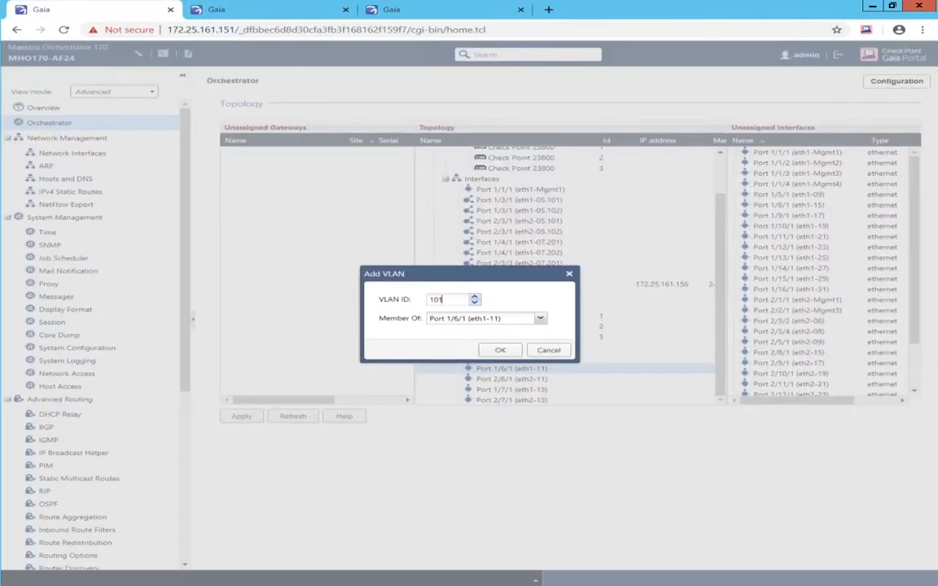
left_click(499, 350)
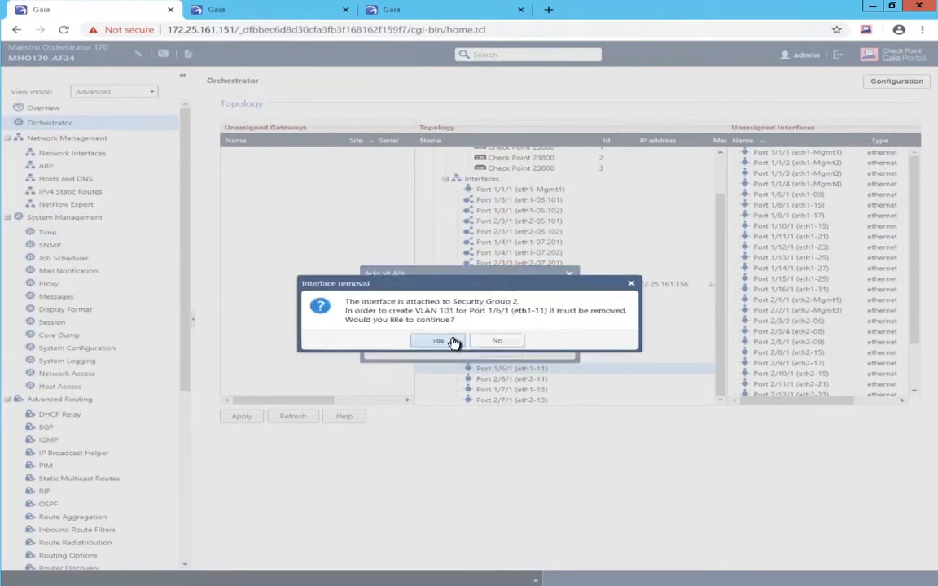
left_click(450, 344)
right_click(489, 371)
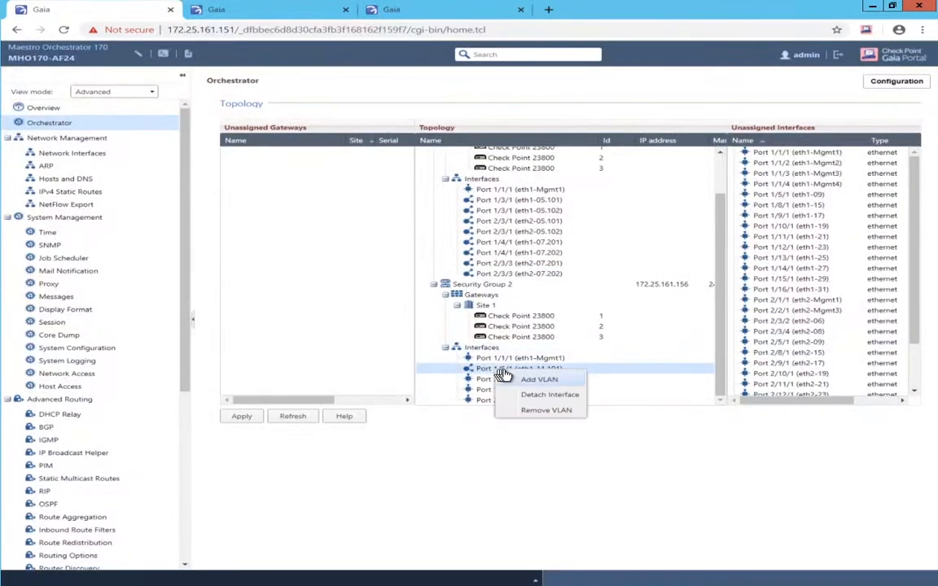
left_click(539, 380)
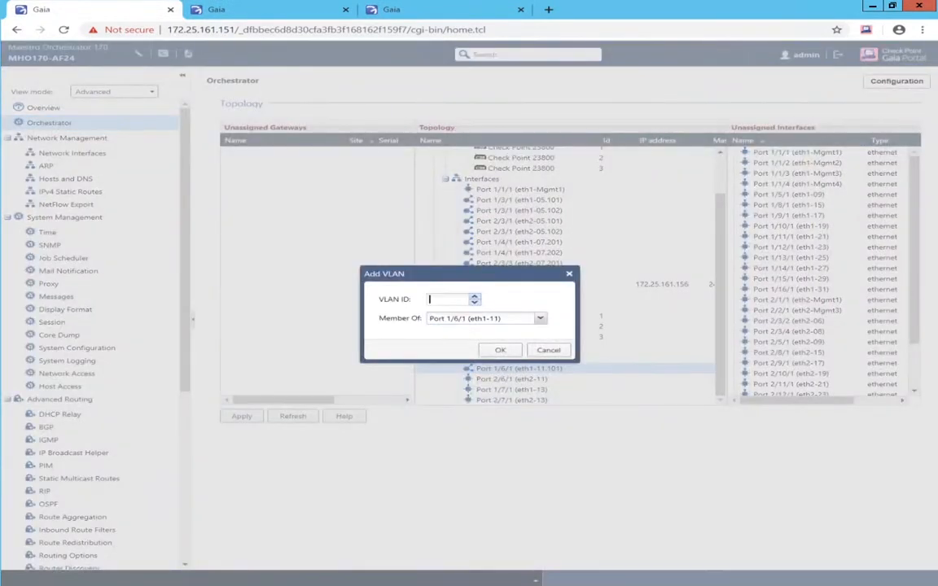
type("102")
left_click(498, 349)
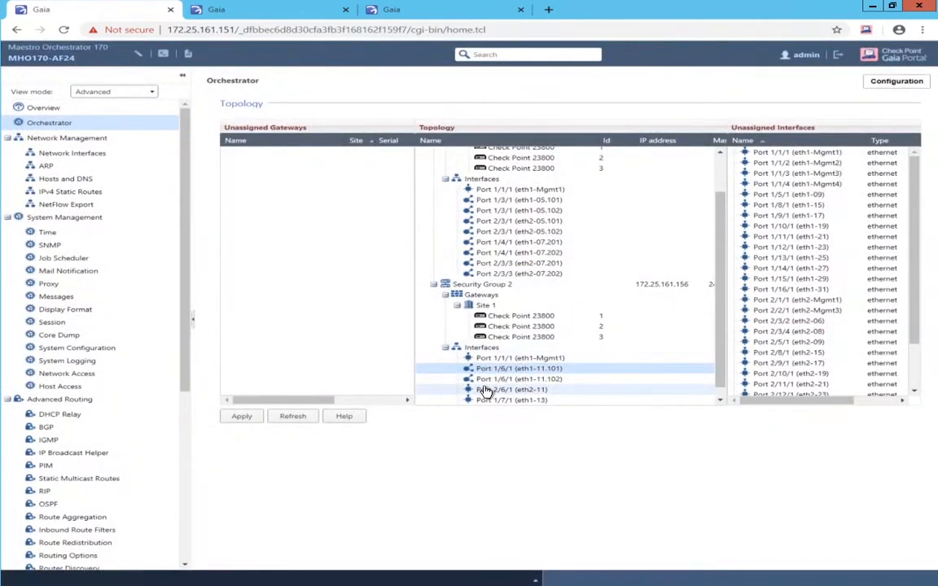
- Create VLANs 101 and 102 on eth2-11 (Port 2/6/1)
right_click(484, 389)
left_click(512, 398)
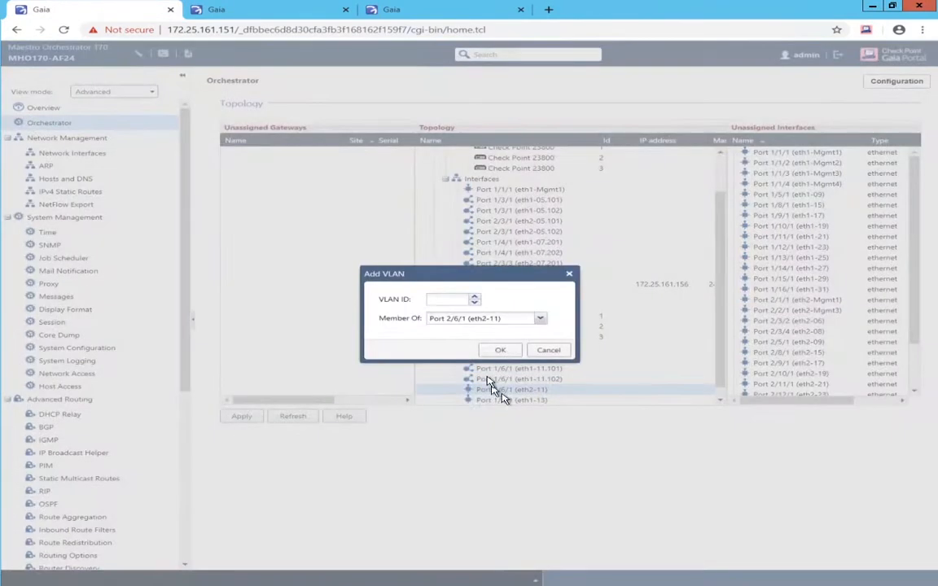
left_click(447, 299)
type("101")
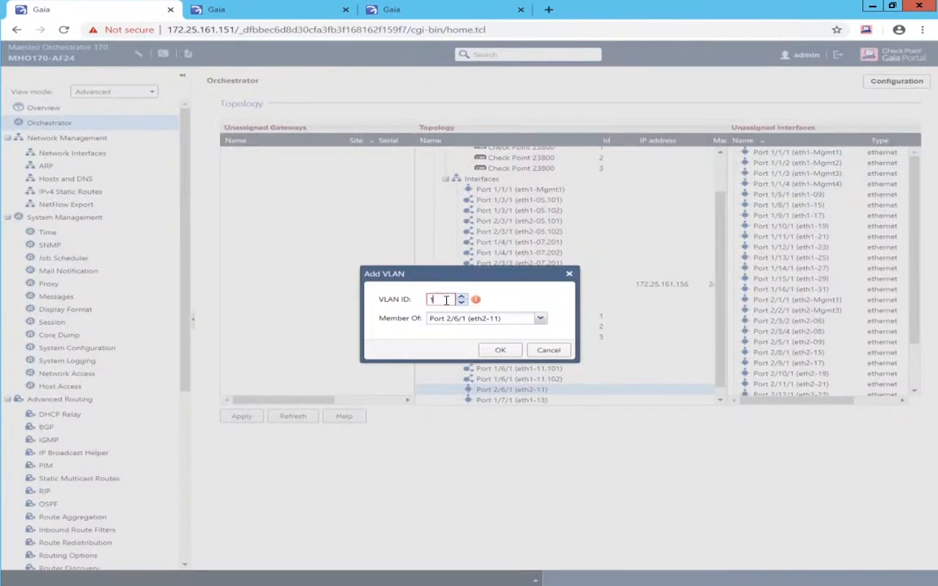
left_click(502, 351)
key("Return")
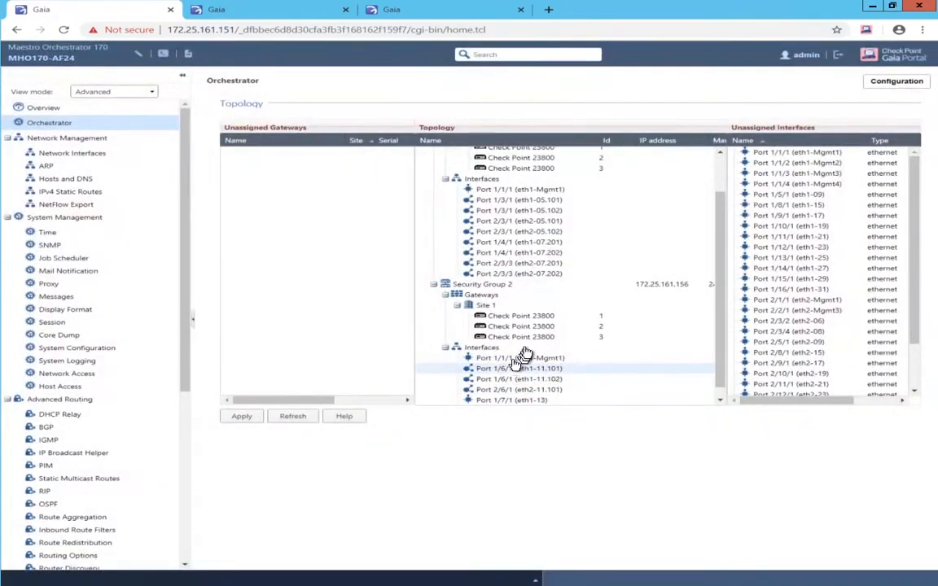
right_click(522, 383)
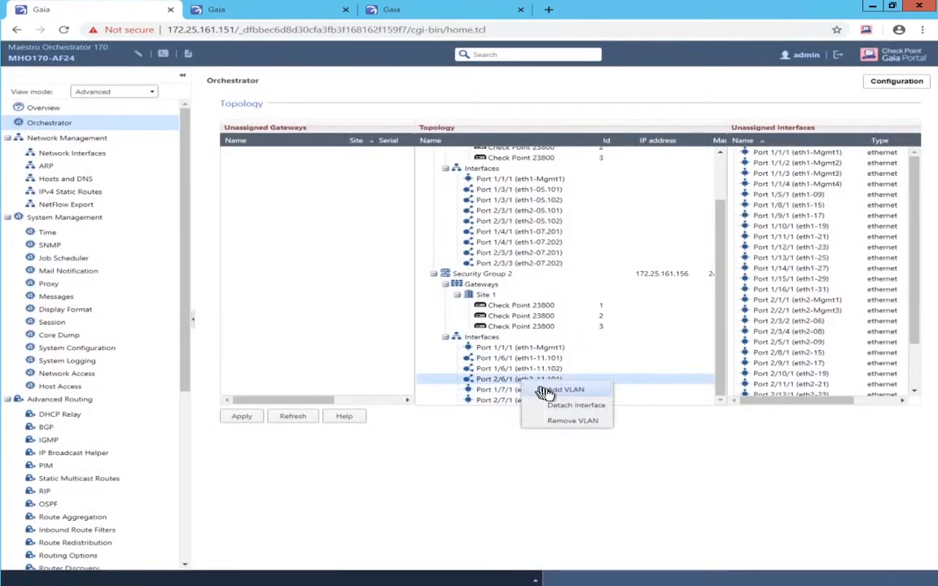
left_click(553, 392)
left_click(431, 299)
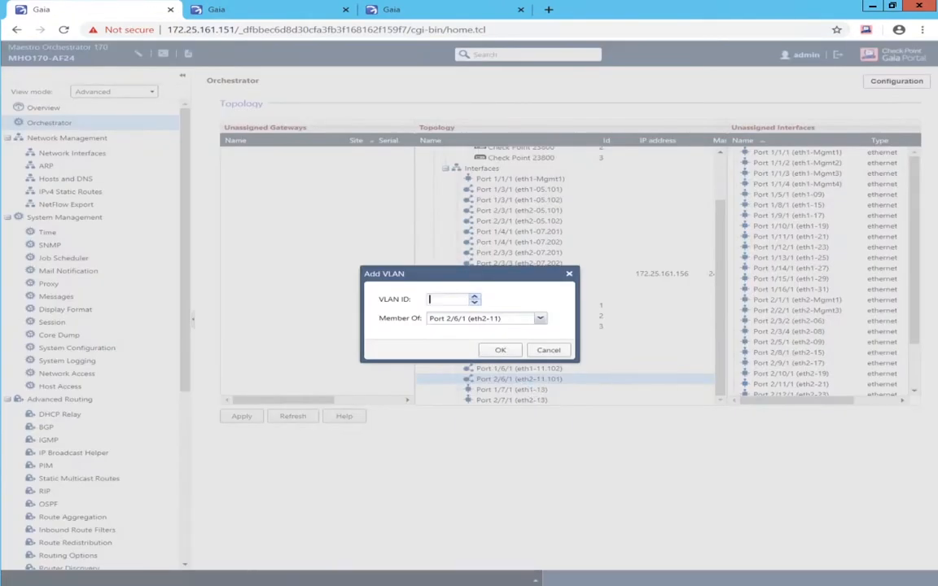
type("1")
type("00")
left_click(498, 350)
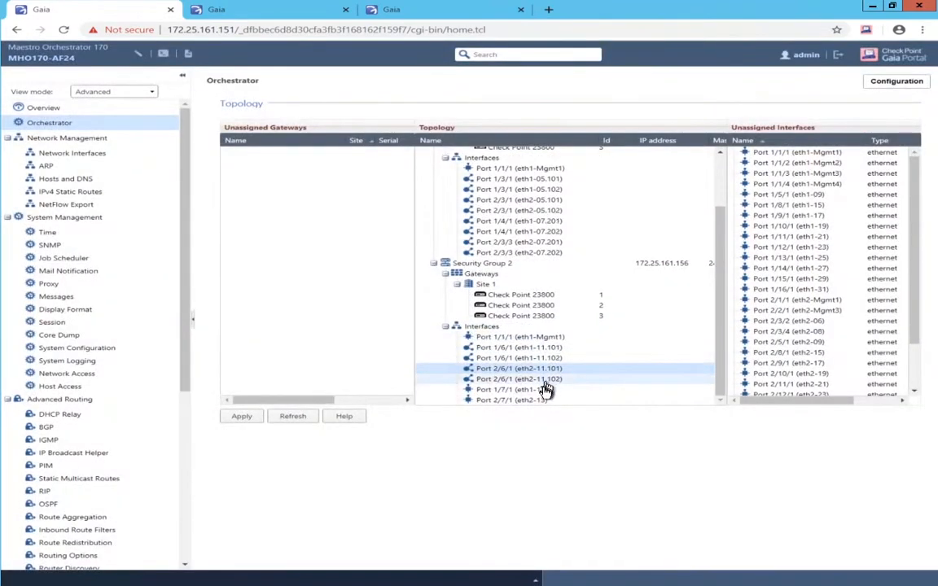
- Create VLANs 201 and 202 on eth1-13 (Port 1/7/1)
right_click(544, 391)
left_click(569, 401)
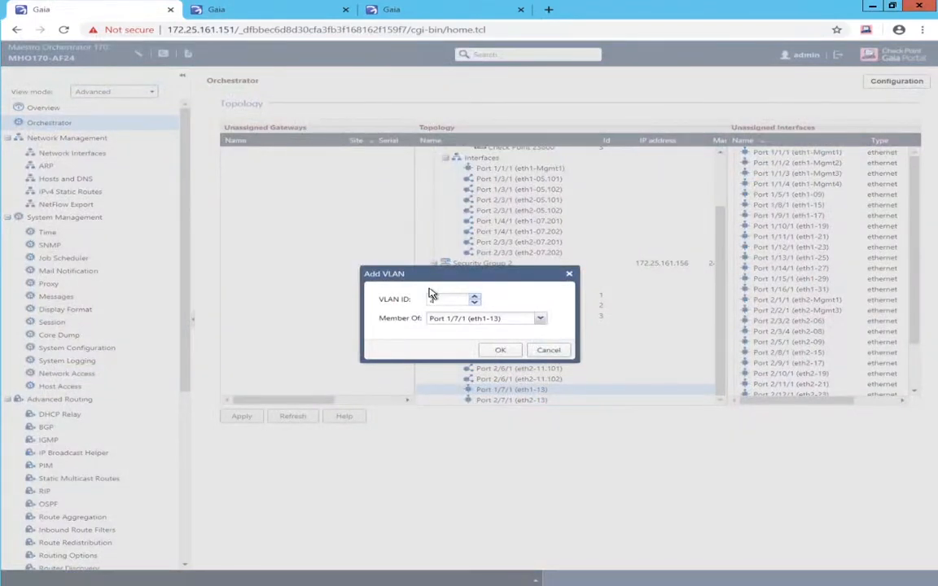
left_click(506, 350)
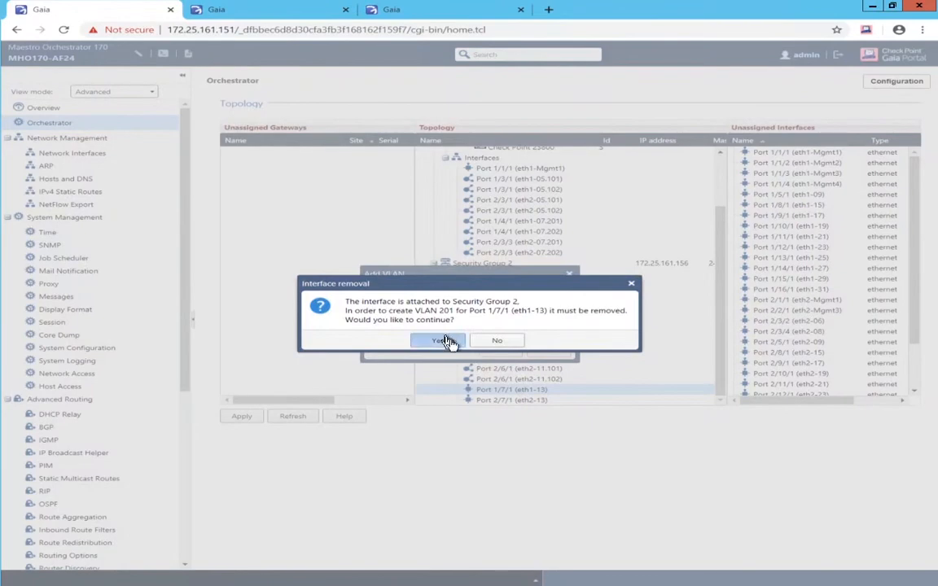
left_click(440, 341)
right_click(508, 391)
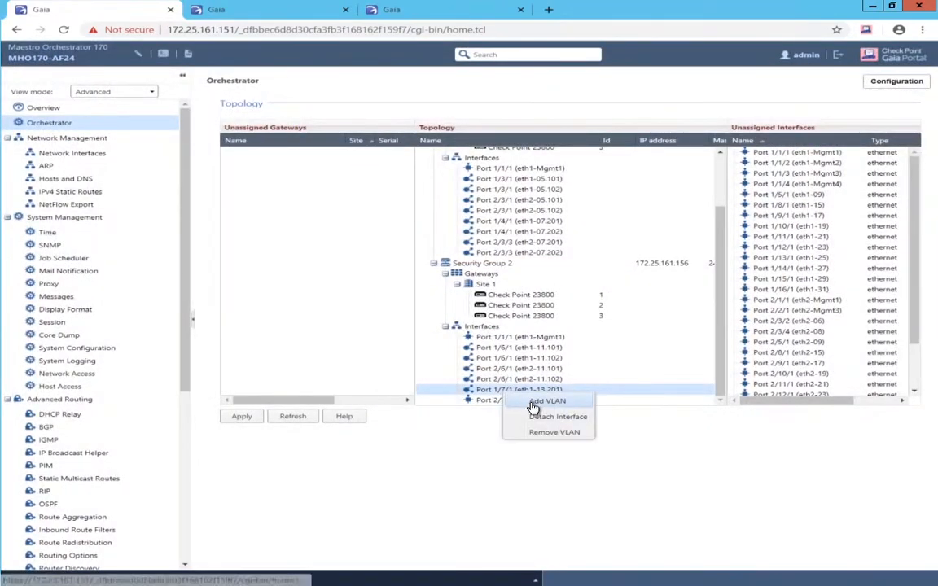
left_click(533, 400)
left_click(439, 301)
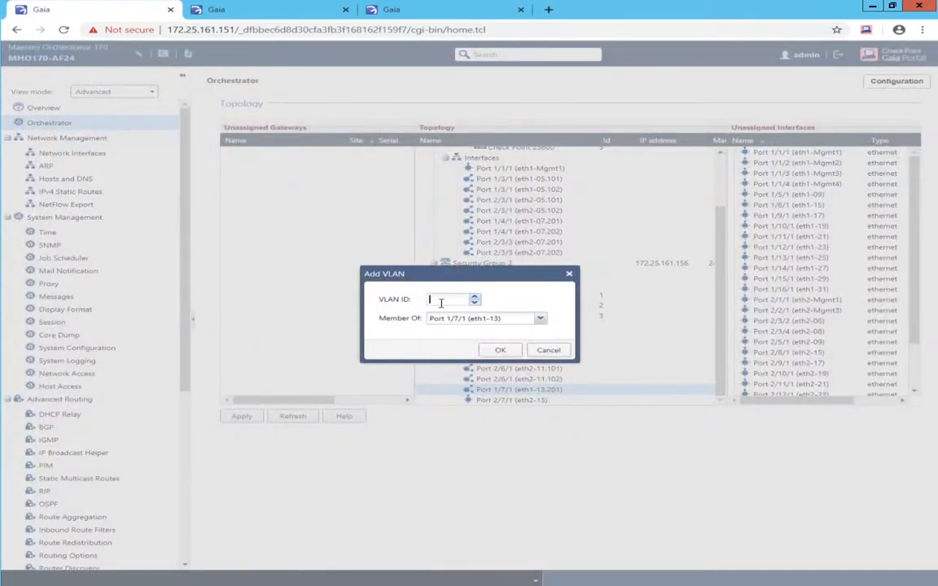
type("202")
left_click(495, 350)
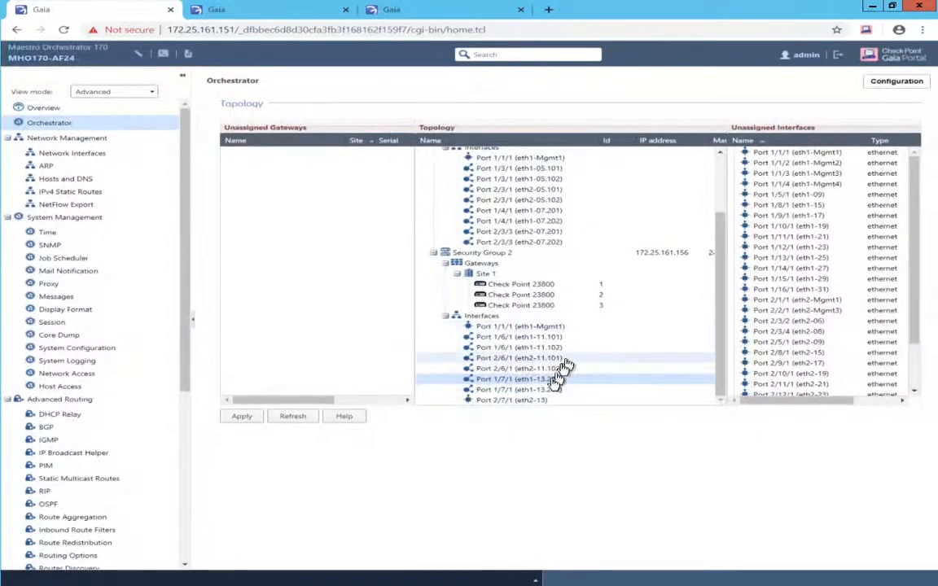
- Create VLANs 201 and 202 on eth2-13 (Port 2/7/1)
right_click(489, 400)
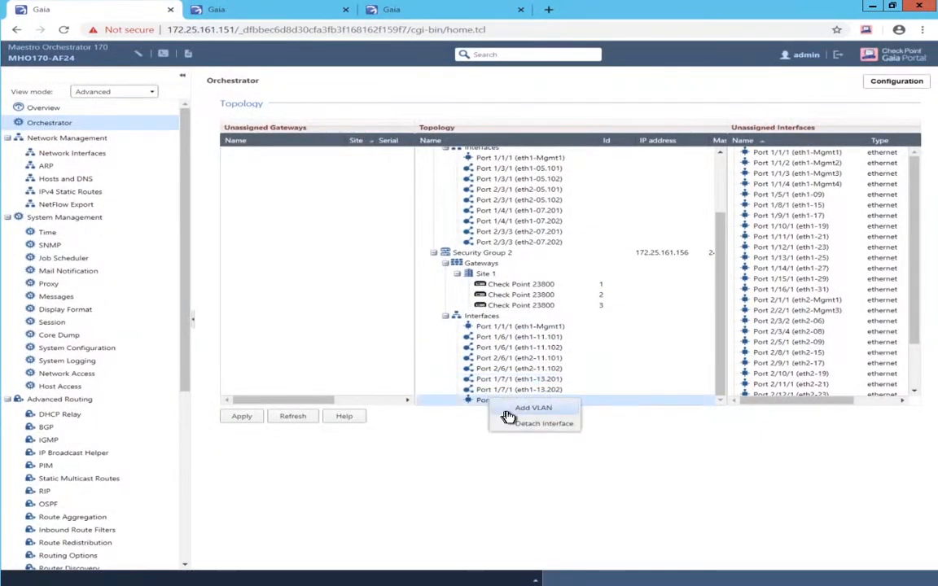
left_click(515, 409)
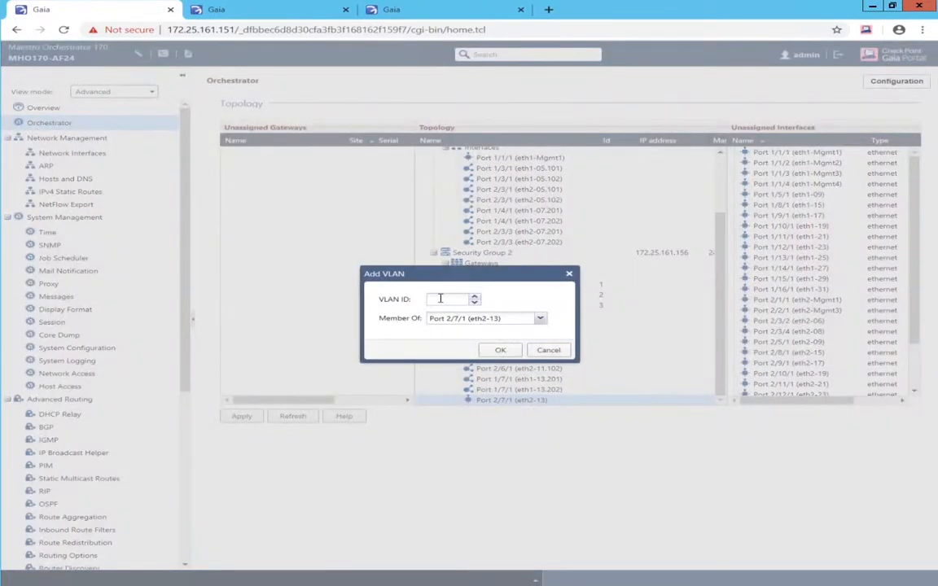
type("201")
left_click(500, 350)
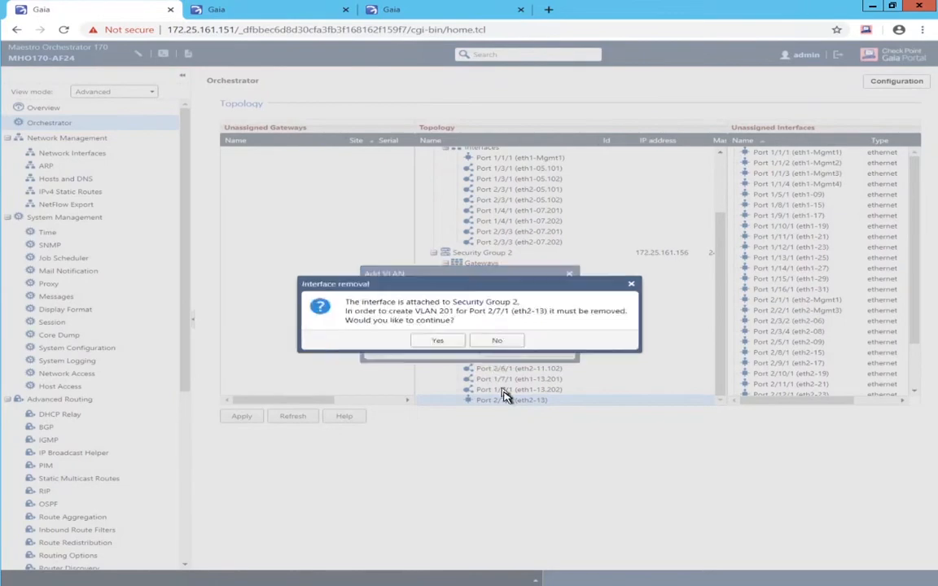
left_click(438, 341)
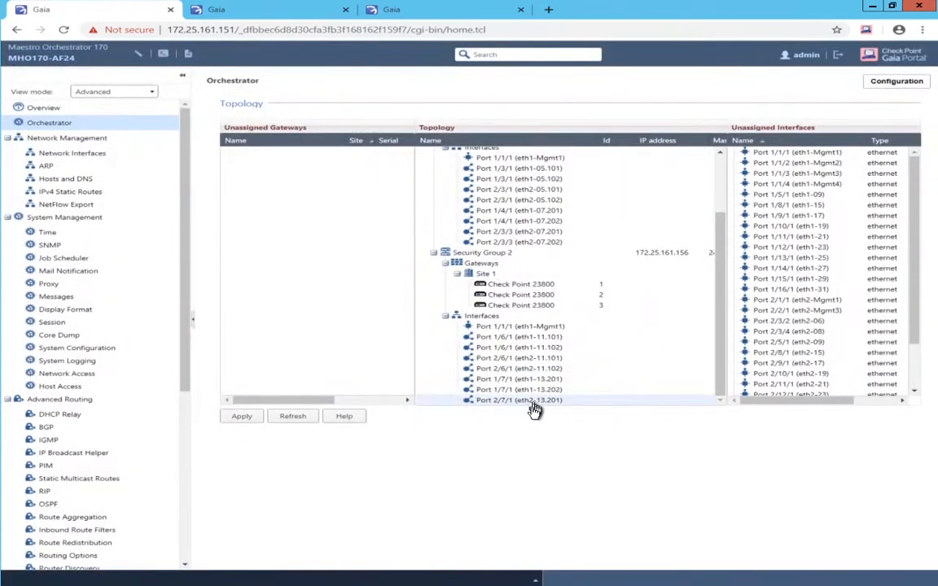
right_click(534, 409)
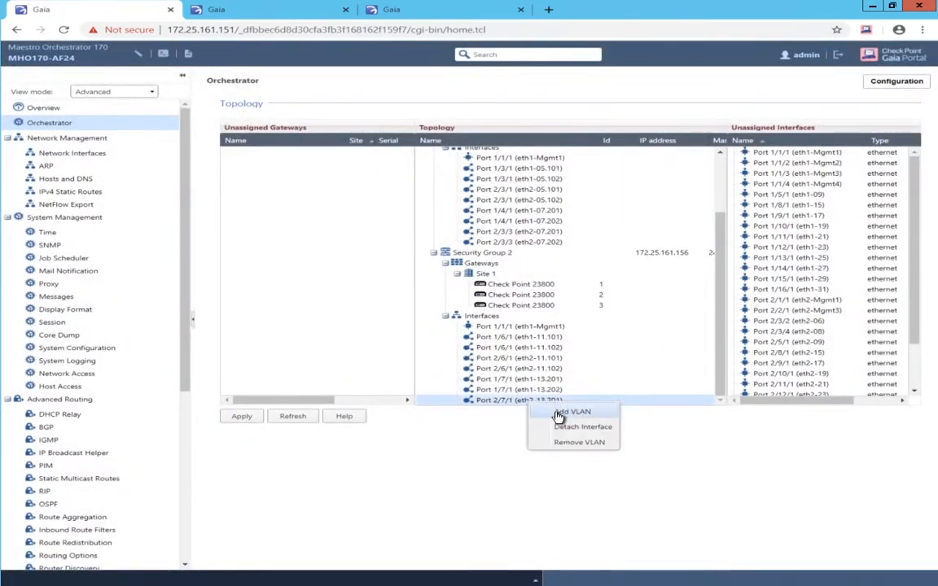
left_click(558, 414)
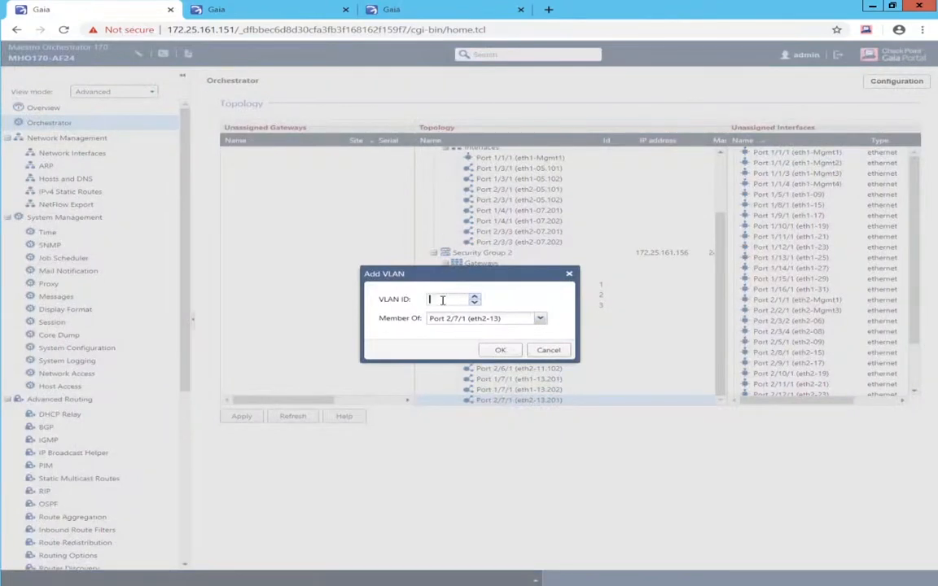
left_click(486, 349)
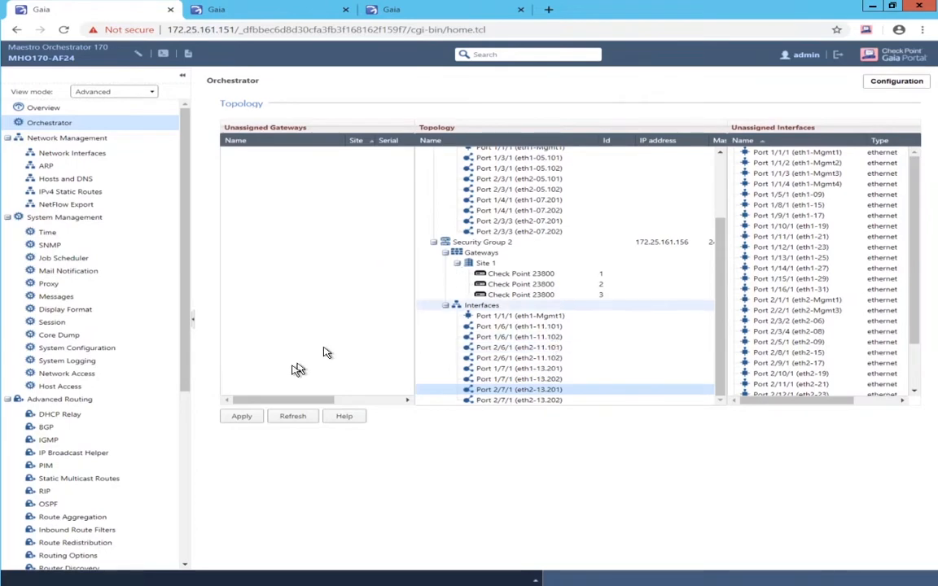
- Apply the Orchestrator topology and close the summary listing both groups' added gateways and interfaces
left_click(236, 417)
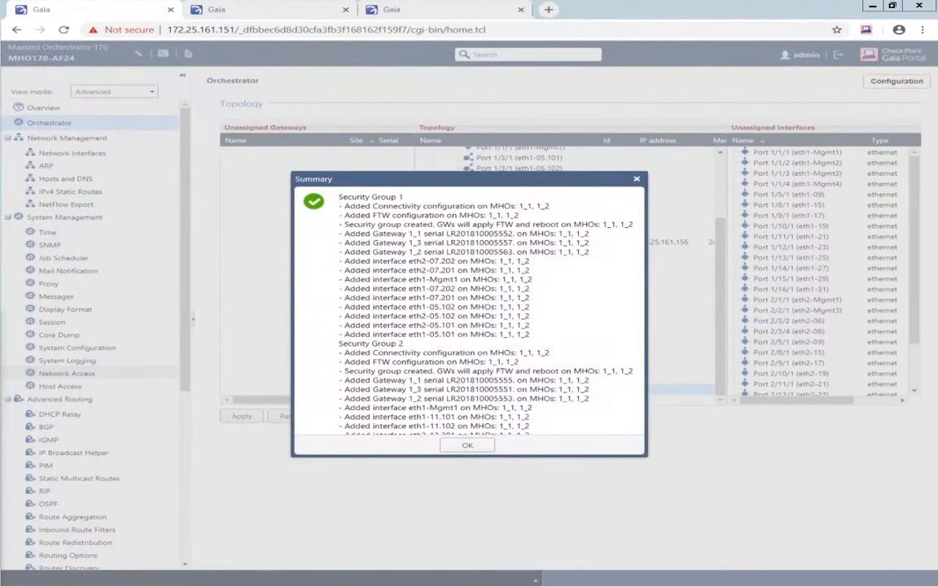
left_click(568, 318)
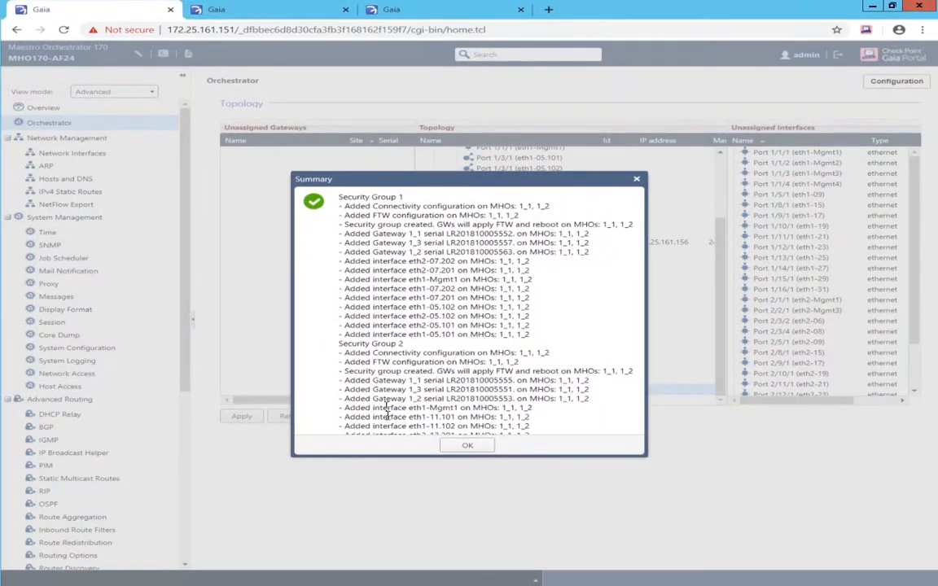
left_click(466, 448)
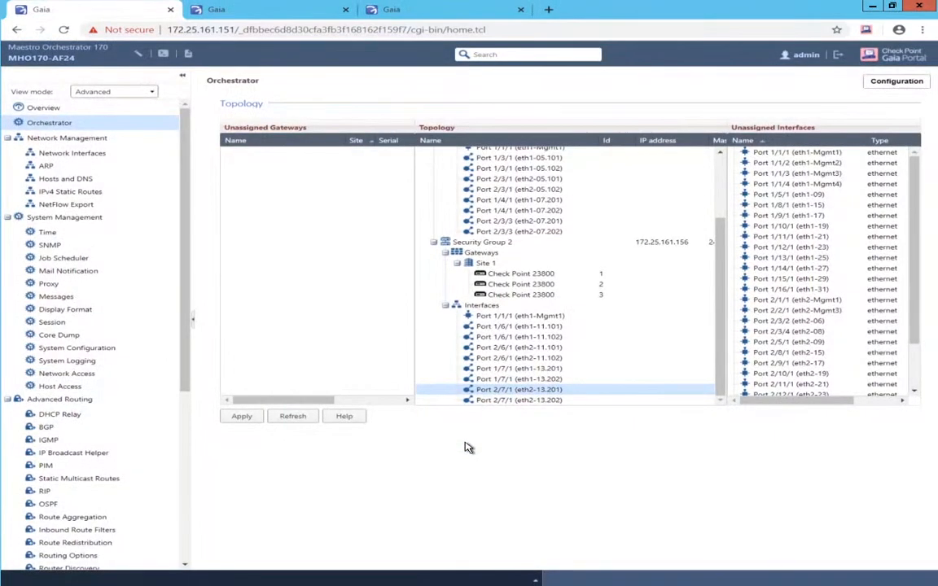
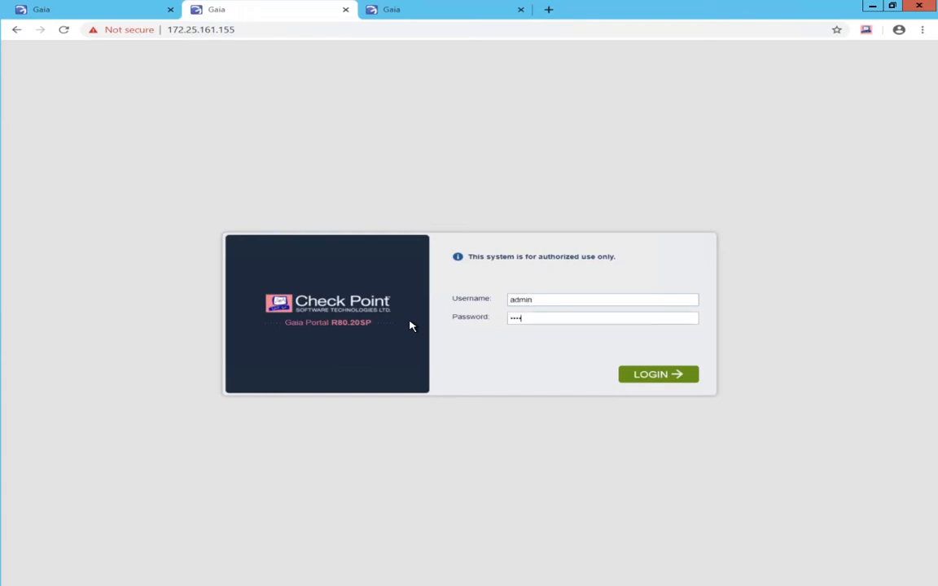
- Submit the admin credentials to log in to the SG1-ch01-01 Gaia portal
key("Return")
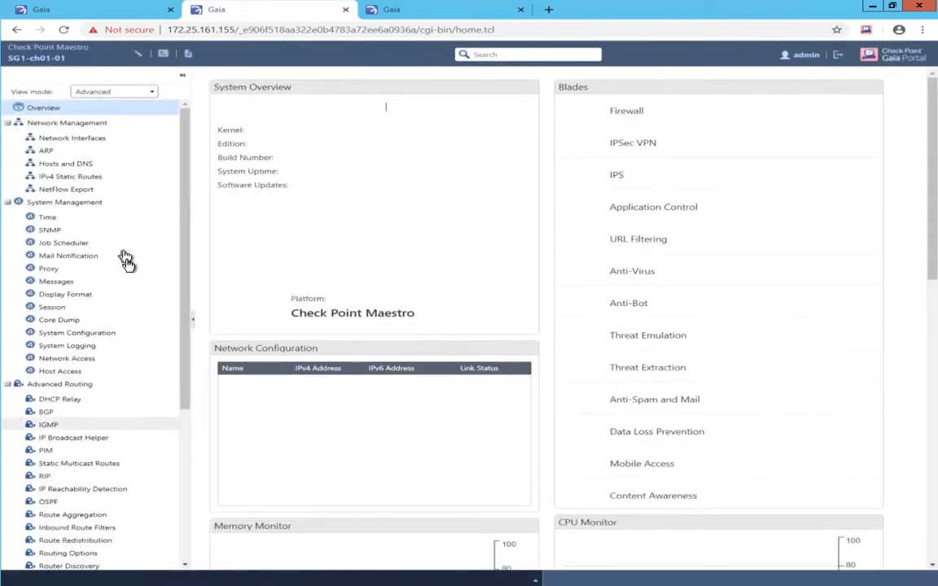
- Set the Command Line Shell and Web UI inactivity timeouts to 720 minutes and apply
left_click(52, 307)
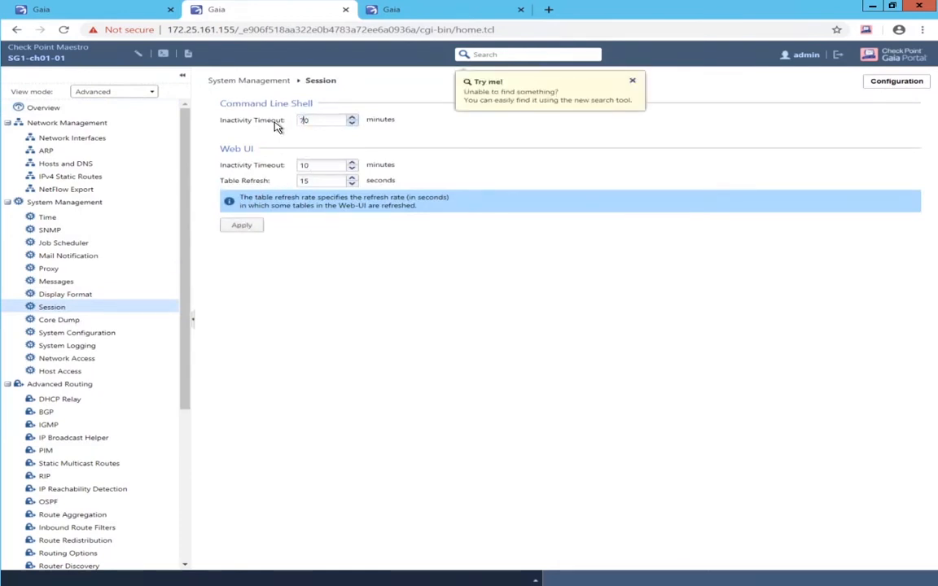
type("2")
left_click_drag(305, 165, 301, 165)
type("72")
left_click(242, 225)
scroll(92, 352, "down", 3)
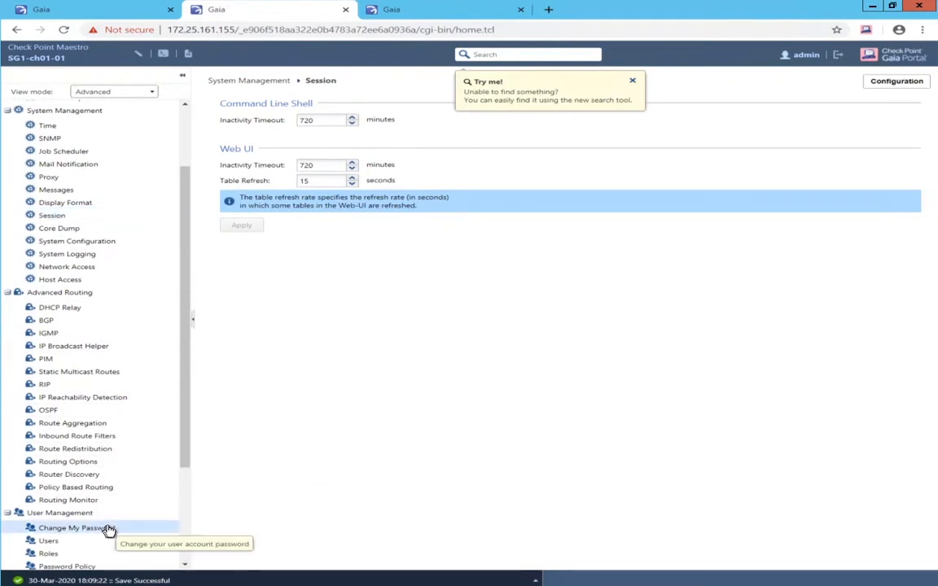
- Change the admin password by entering the old password and the new one twice, then apply
left_click(107, 530)
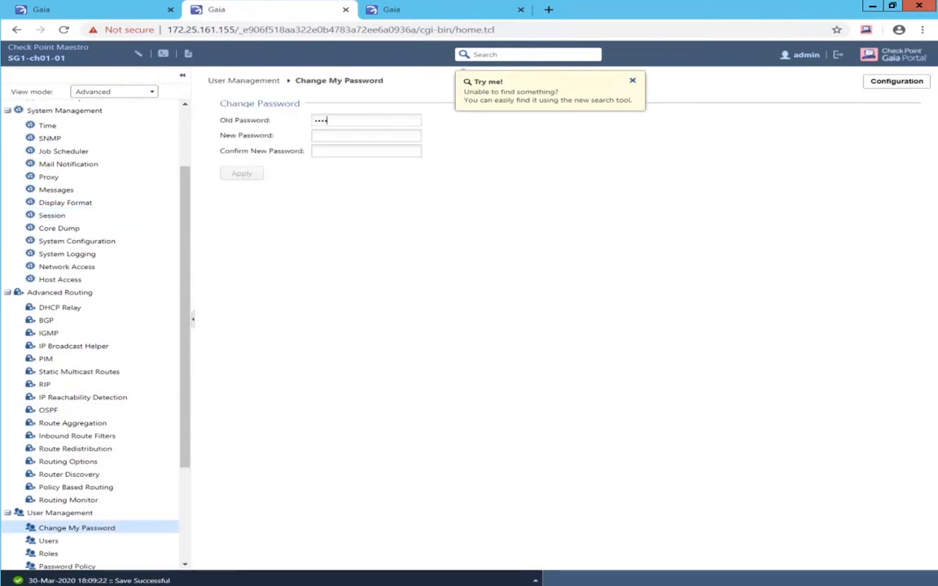
type("•")
key("Tab")
type("•••••")
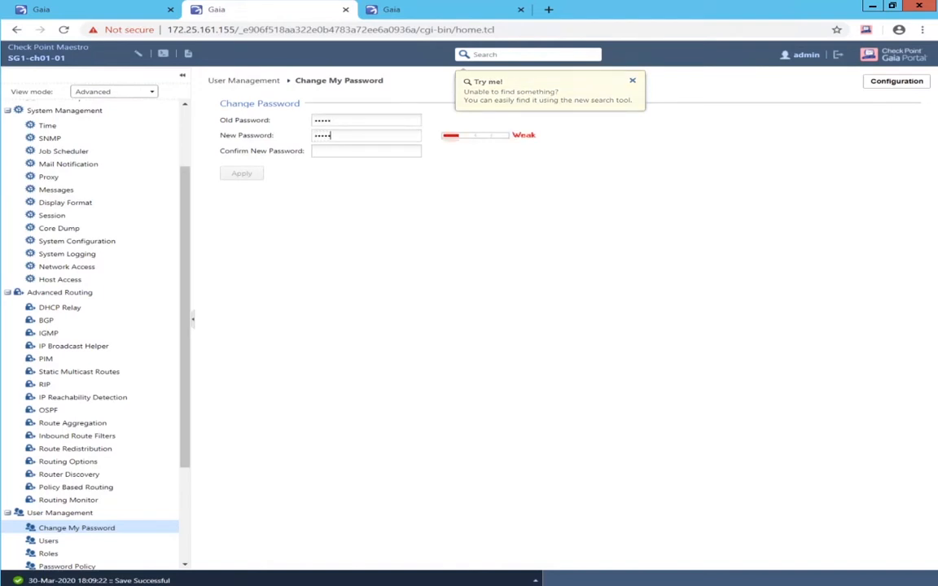
type("•")
key("Tab")
type("••••••")
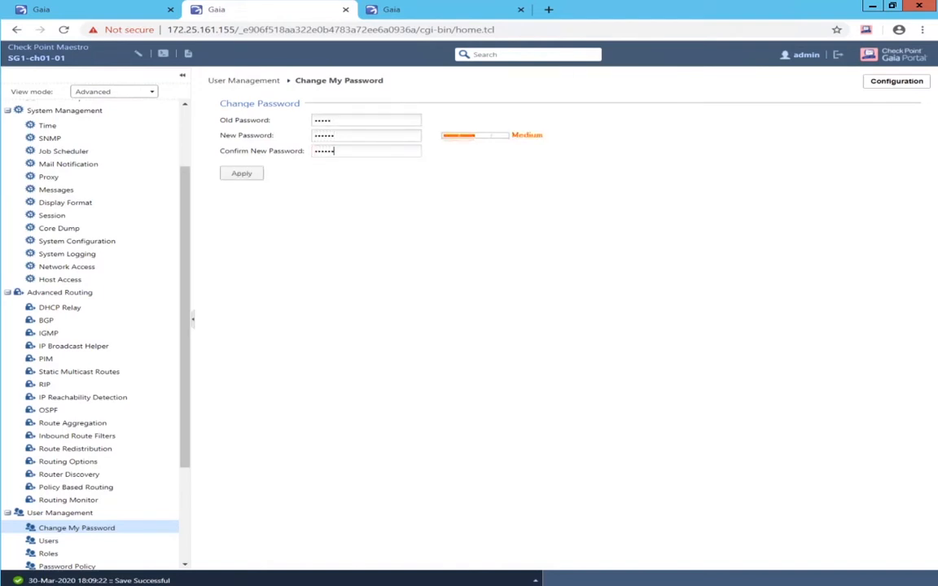
left_click(241, 178)
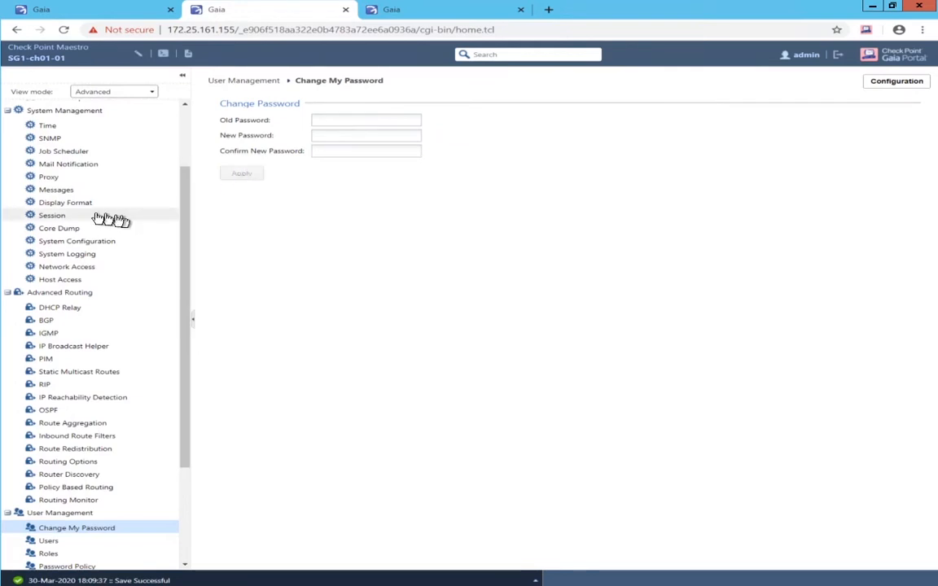
scroll(106, 207, "up", 2)
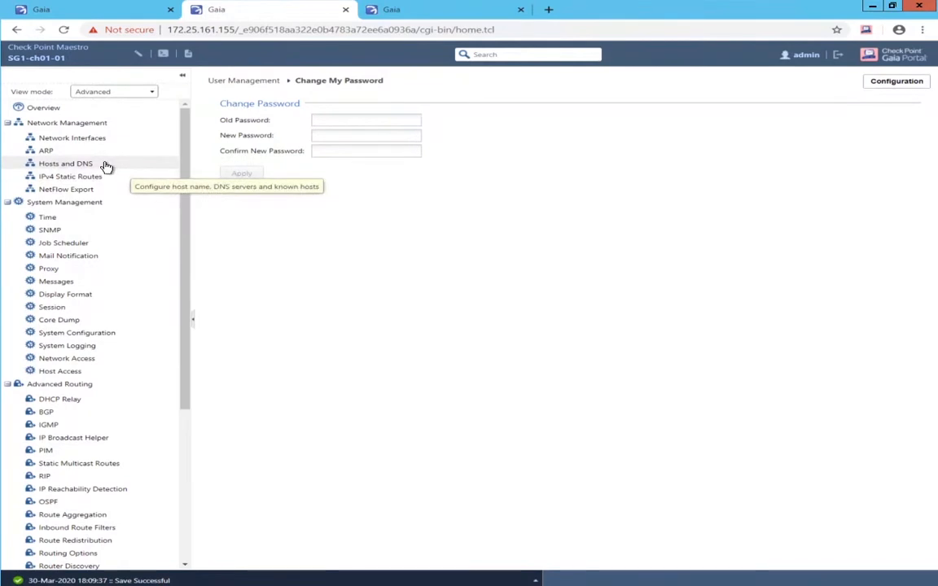
- Create bond1 (bond group 1) from eth1-05 and eth2-05
left_click(60, 140)
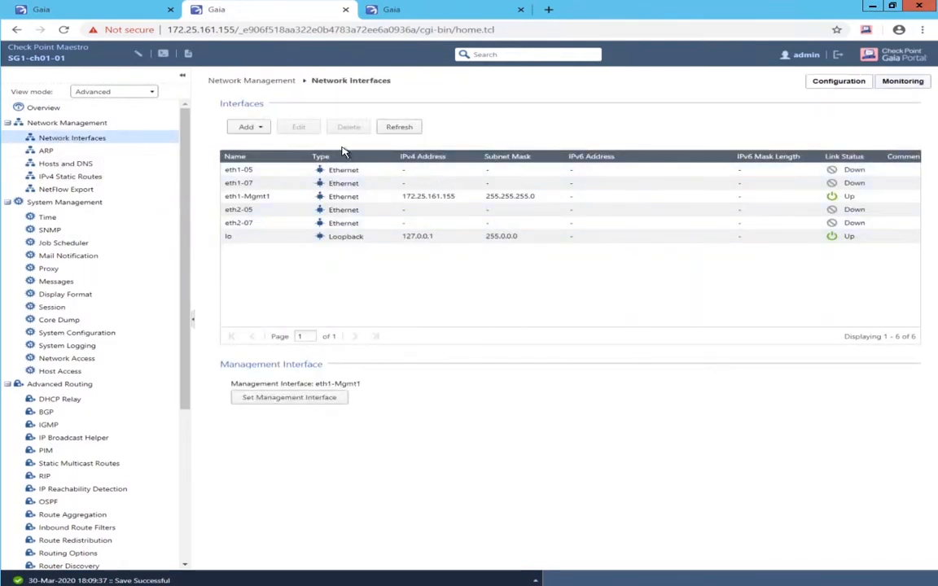
left_click(259, 132)
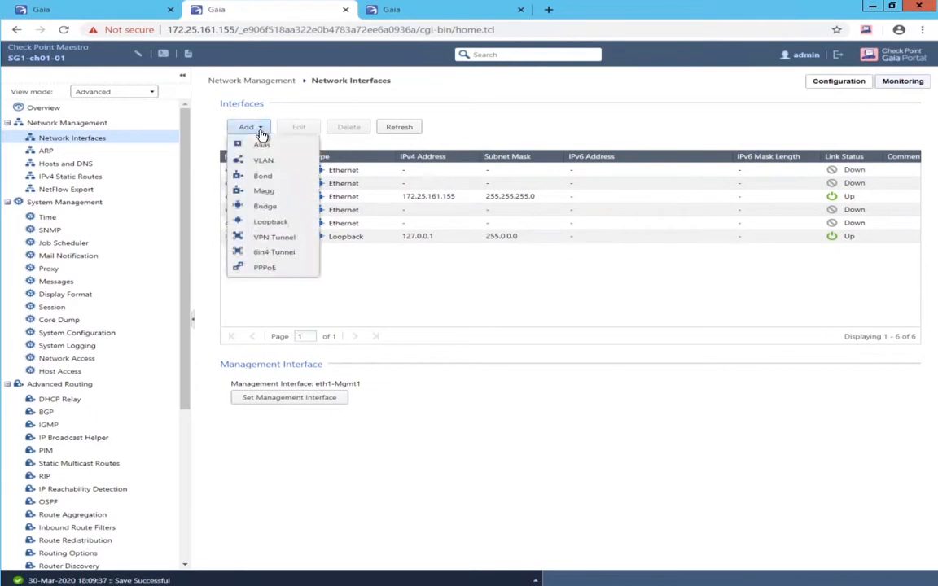
left_click(272, 178)
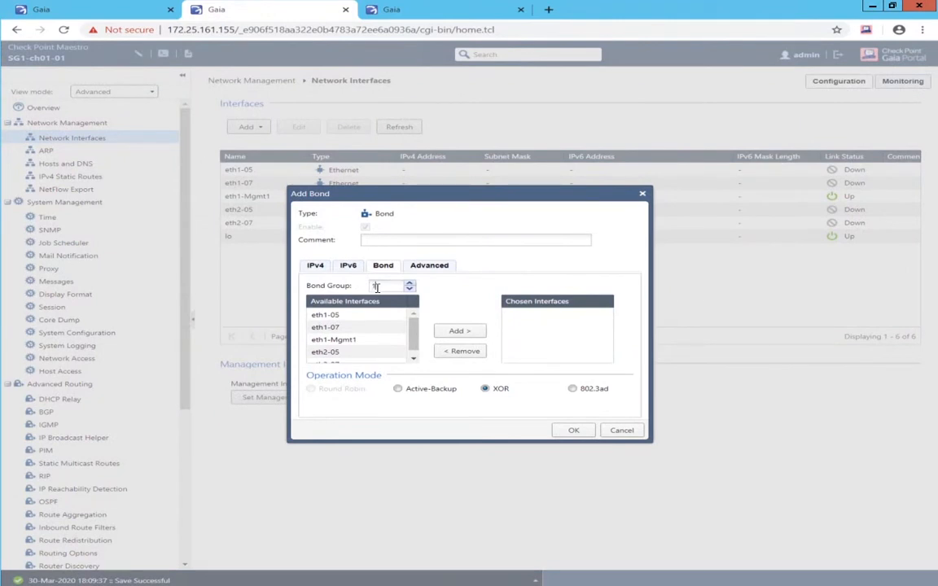
double_click(344, 316)
double_click(344, 340)
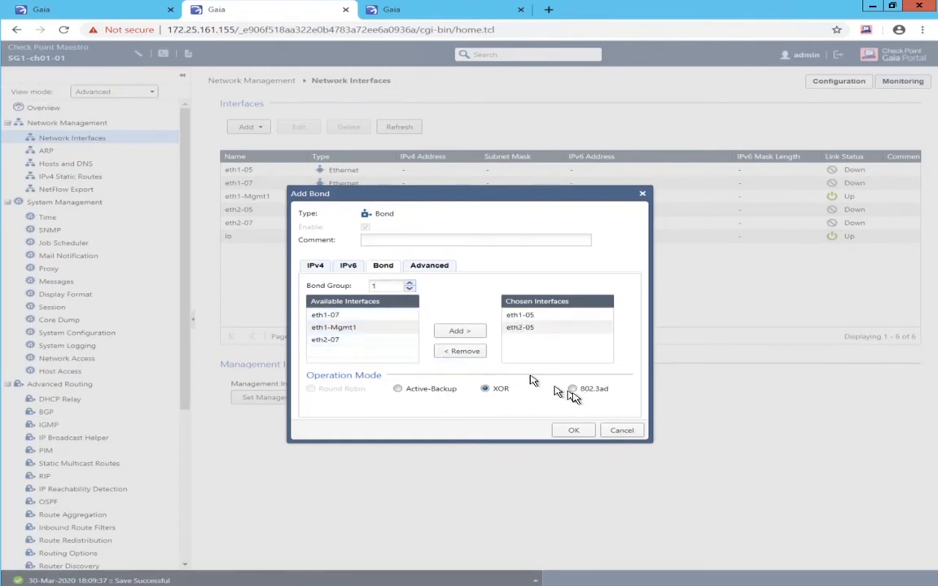
left_click(576, 432)
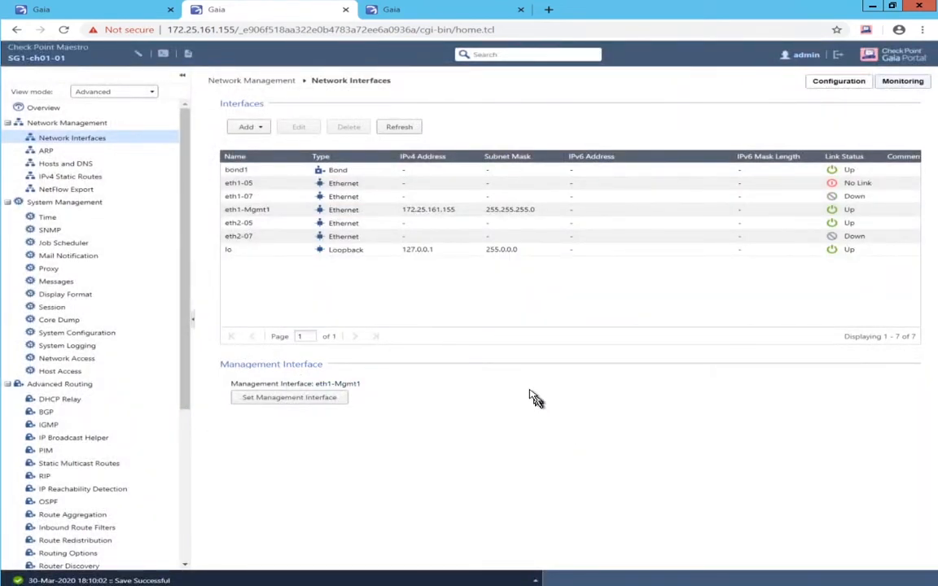
- Create bond2 (bond group 2) from eth1-07 and eth2-07
left_click(244, 129)
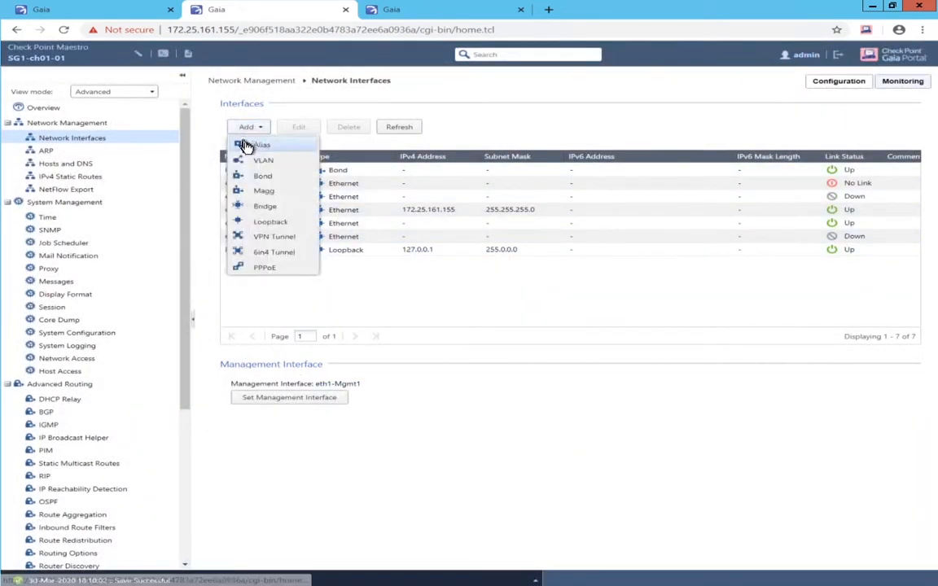
left_click(271, 181)
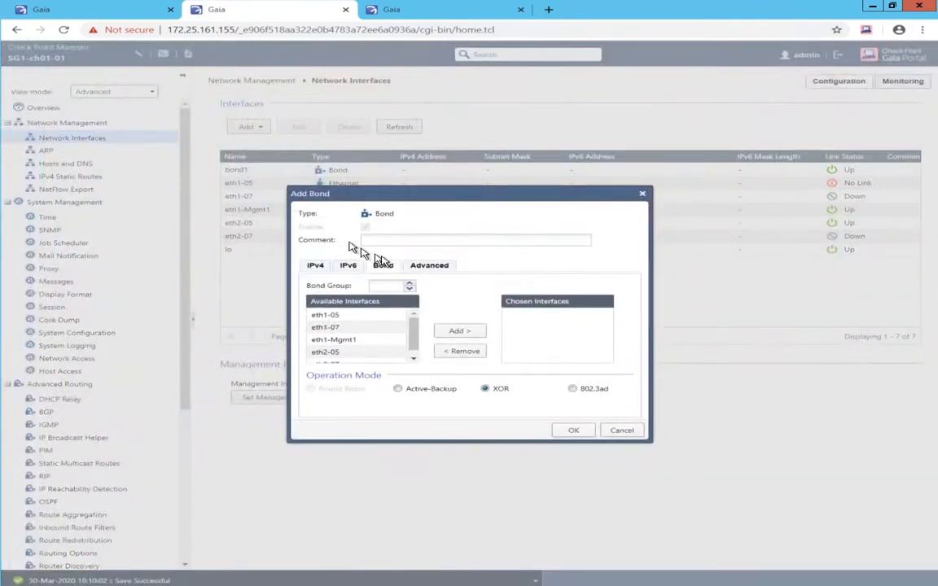
double_click(355, 329)
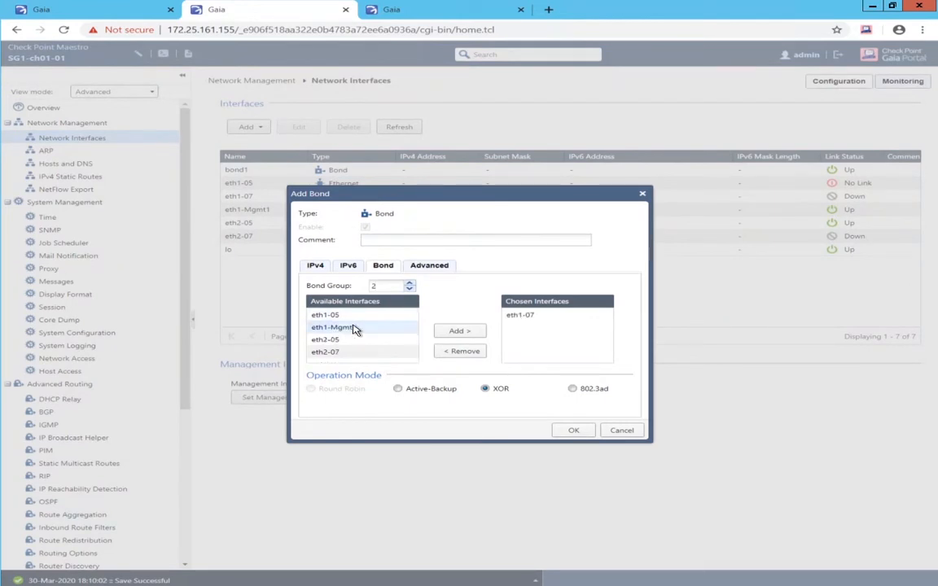
double_click(355, 353)
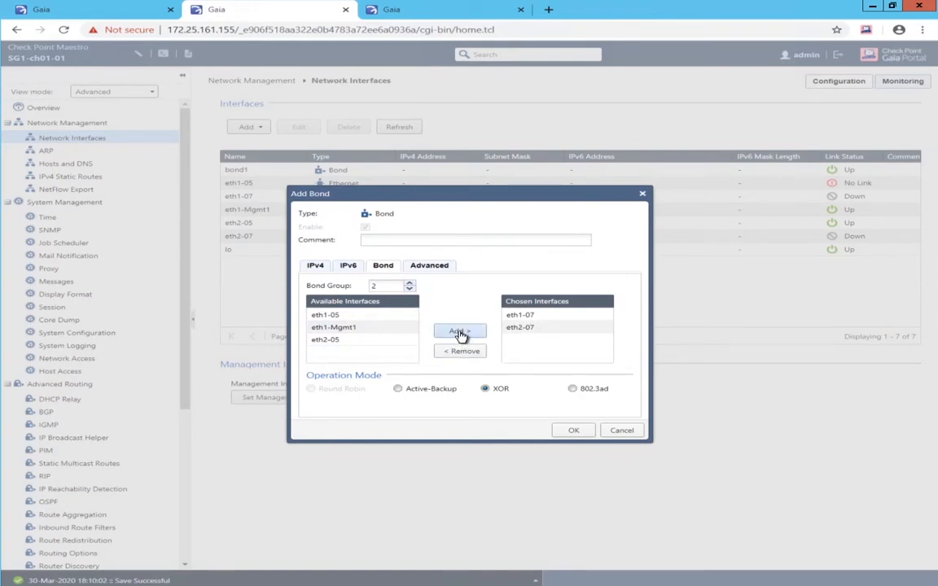
left_click(571, 434)
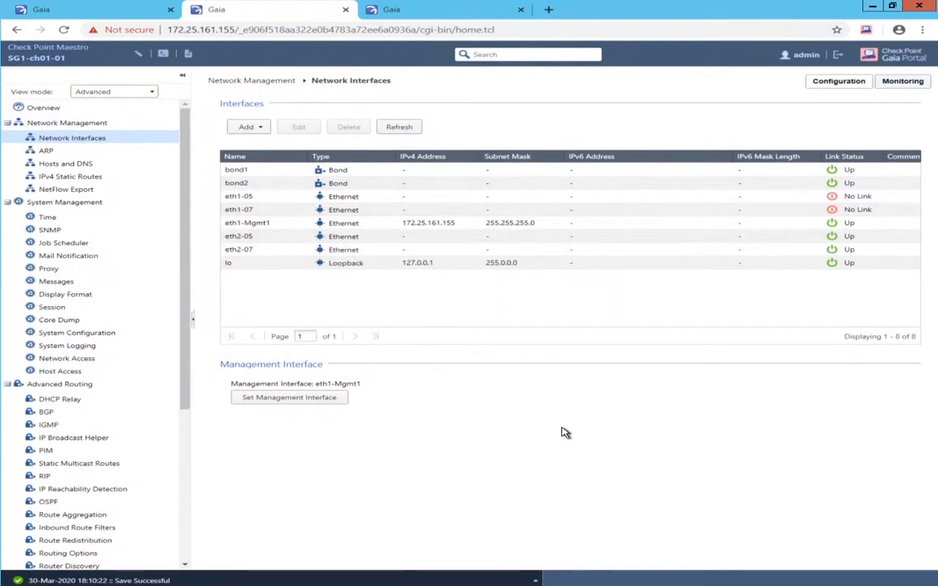
left_click(251, 173)
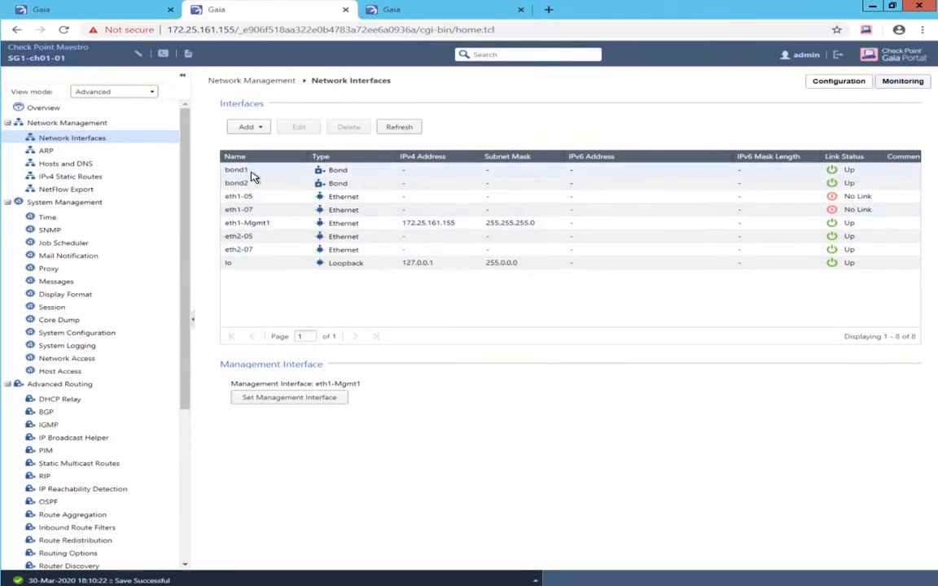
- Add VLAN 101 with bond1 as its parent interface
right_click(253, 175)
left_click(269, 169)
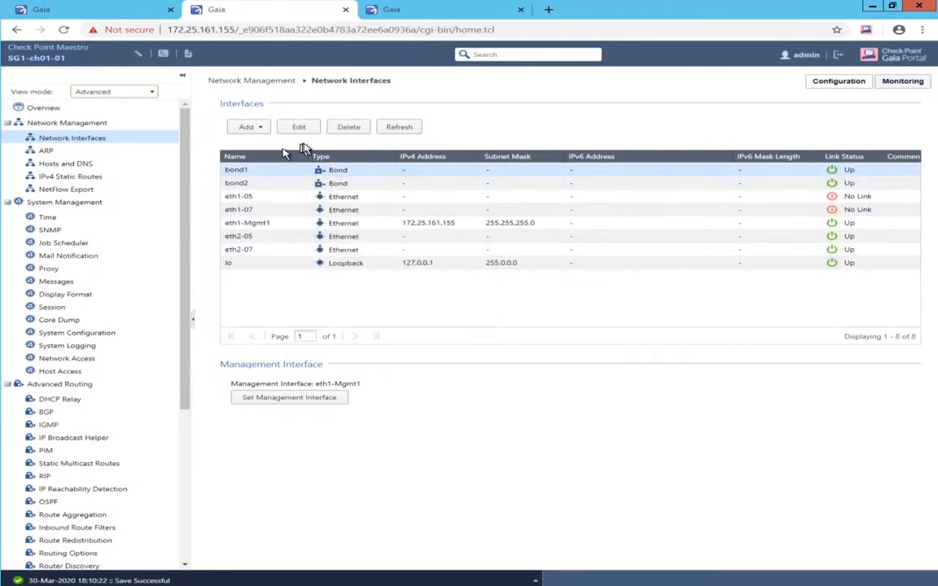
left_click(261, 129)
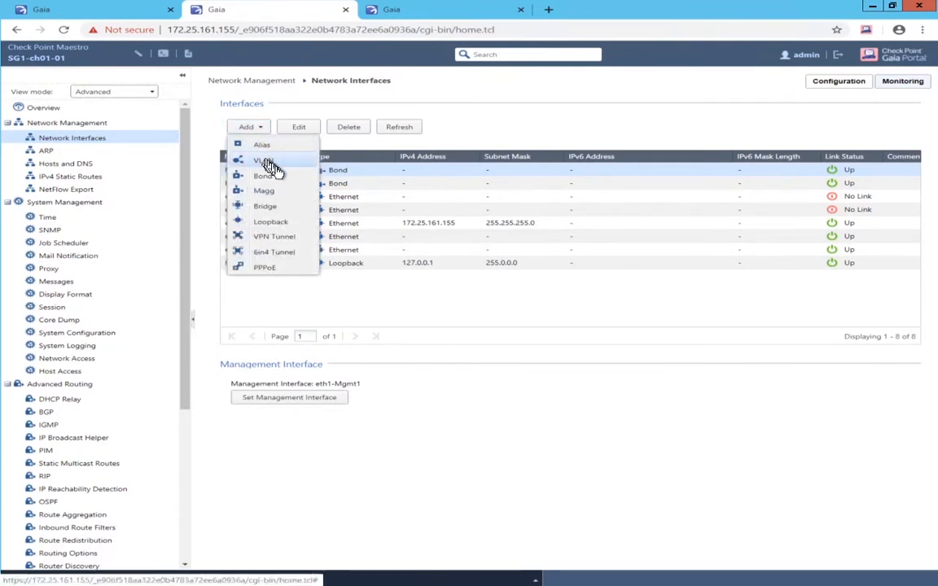
left_click(266, 162)
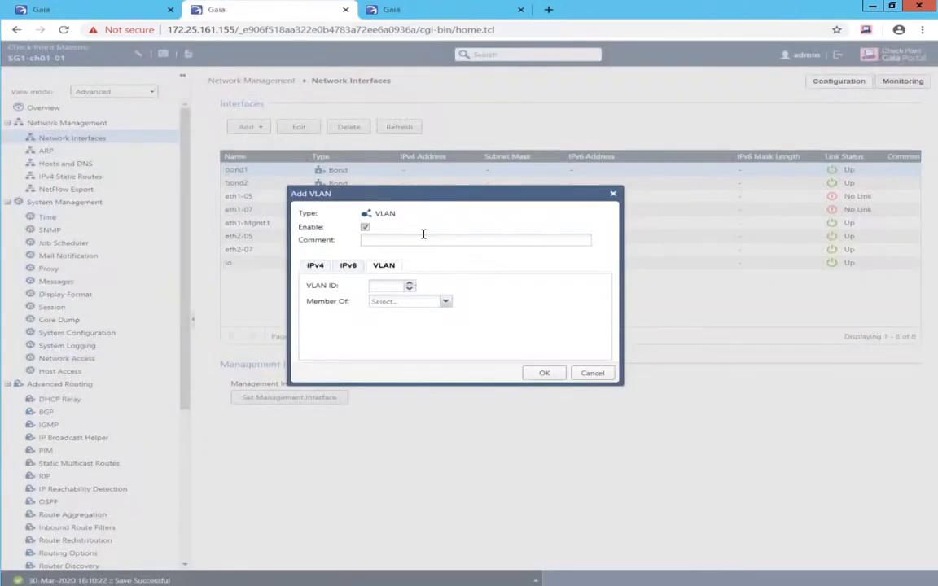
left_click(384, 285)
type("101")
left_click(446, 303)
left_click(409, 313)
left_click(541, 373)
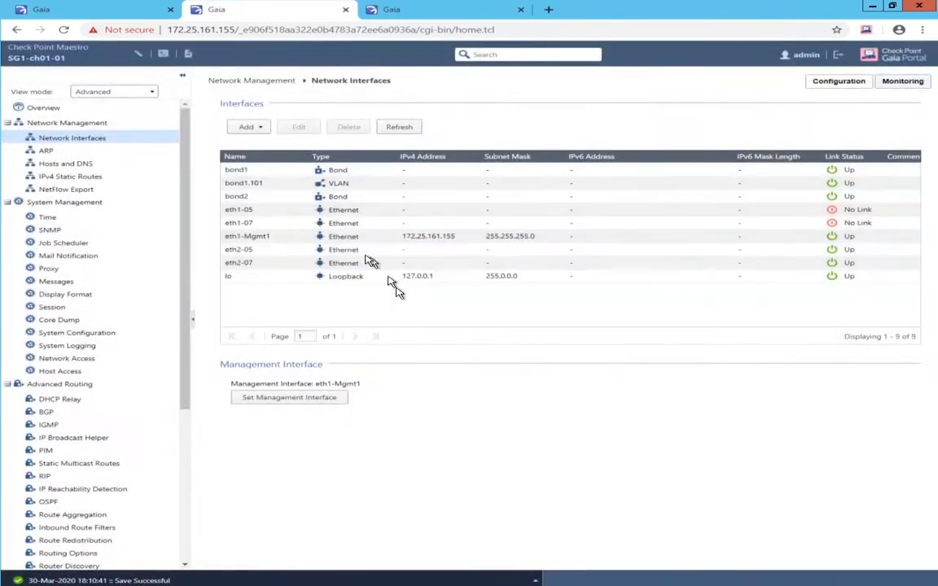
- Add VLAN 102 with bond1 as its parent interface
left_click(252, 171)
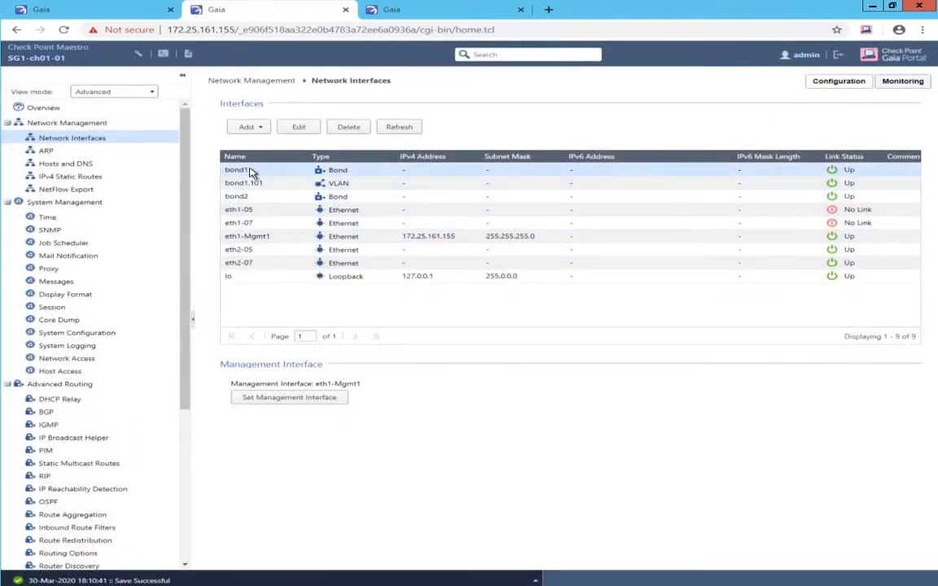
right_click(251, 168)
left_click(255, 128)
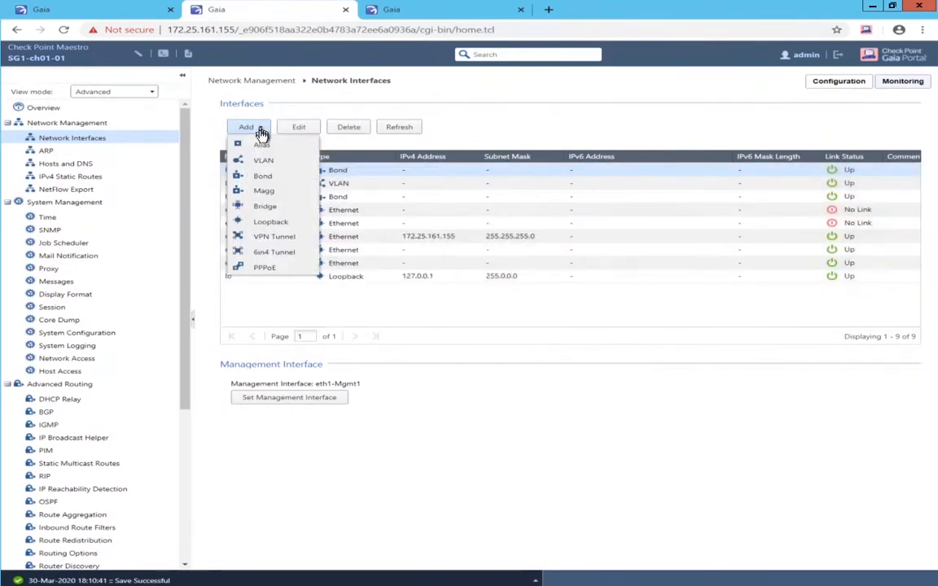
left_click(266, 161)
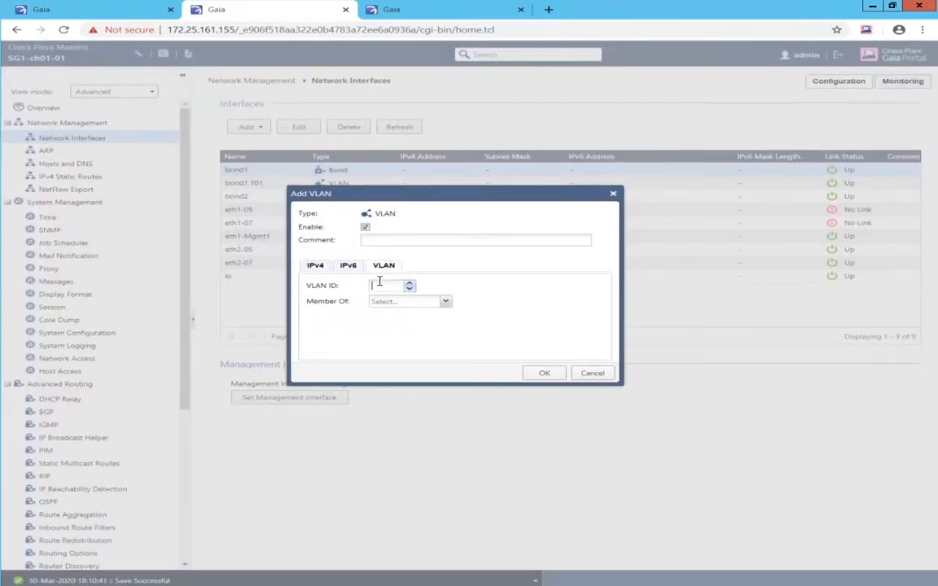
type("102")
left_click(446, 301)
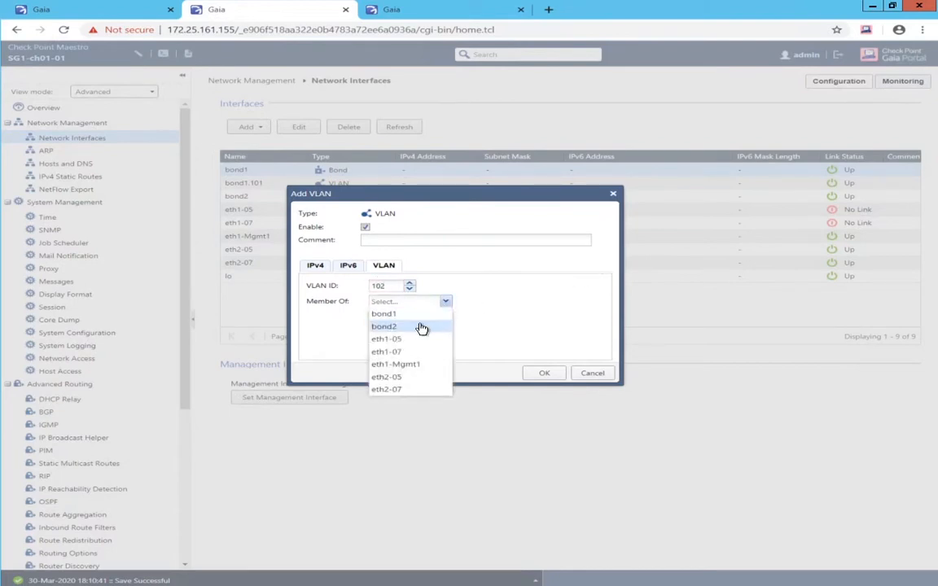
left_click(420, 315)
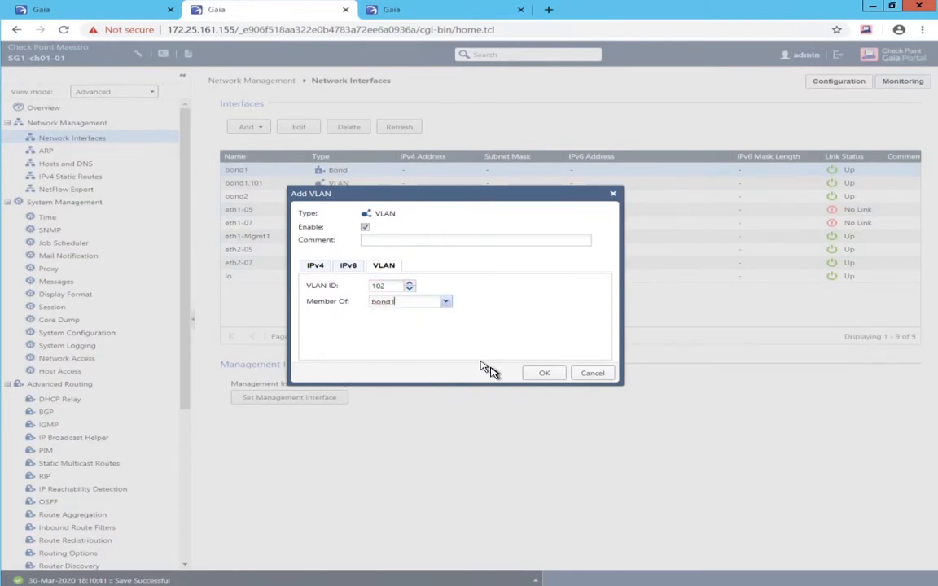
left_click(539, 374)
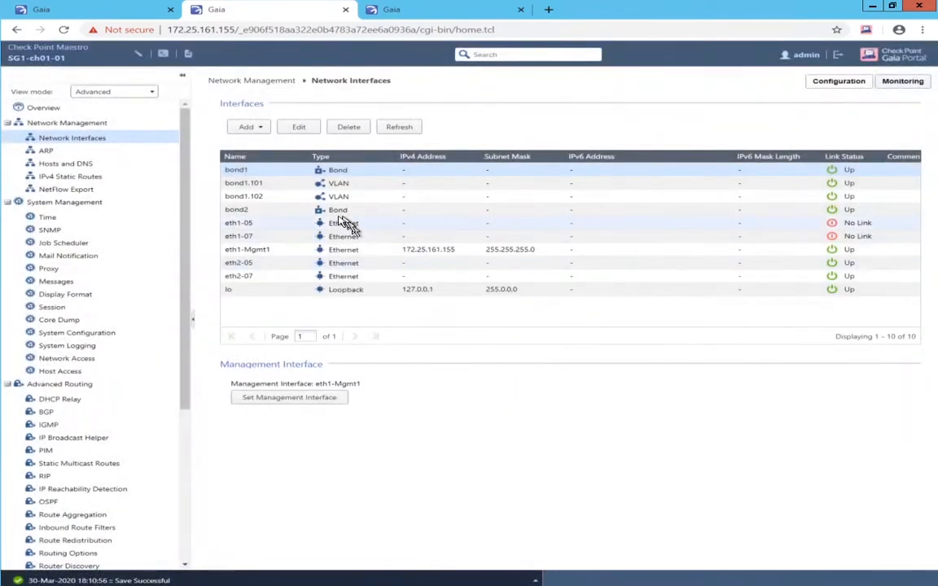
- Add VLAN 201 with bond2 as its parent interface
left_click(252, 212)
left_click(248, 127)
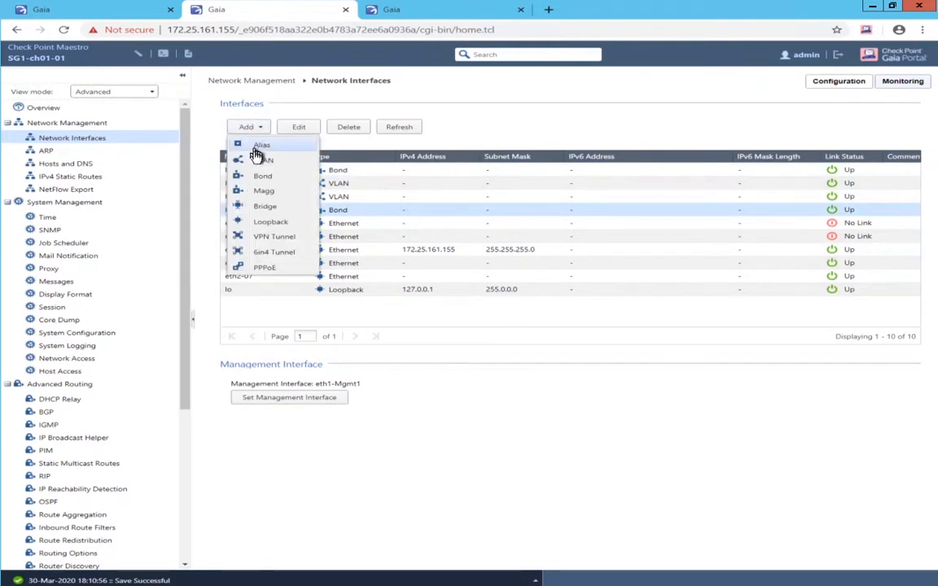
left_click(259, 160)
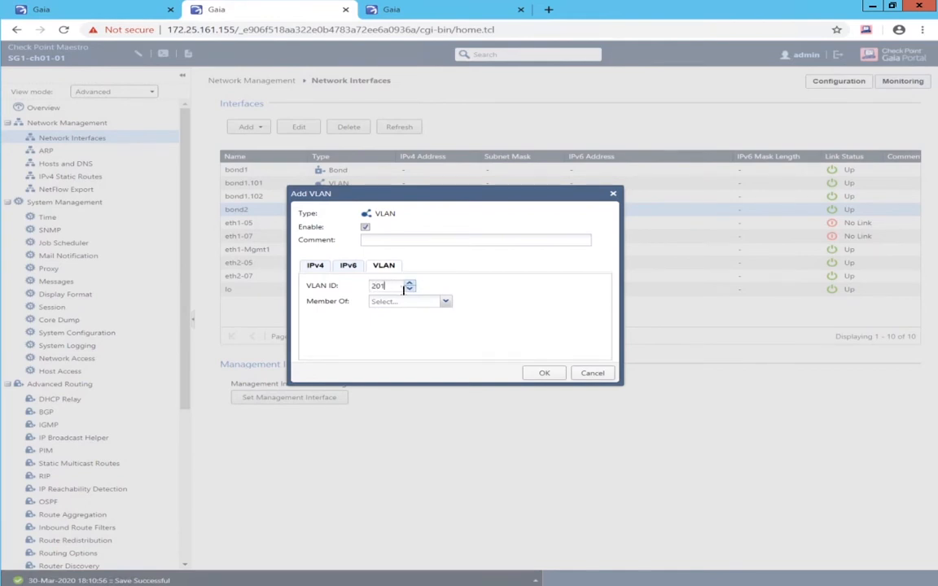
left_click(445, 302)
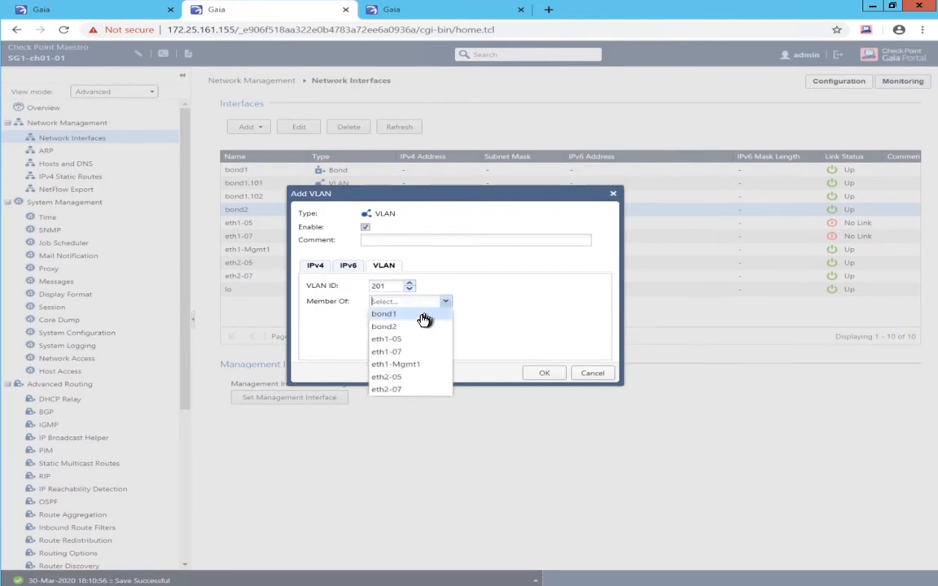
left_click(417, 326)
left_click(531, 374)
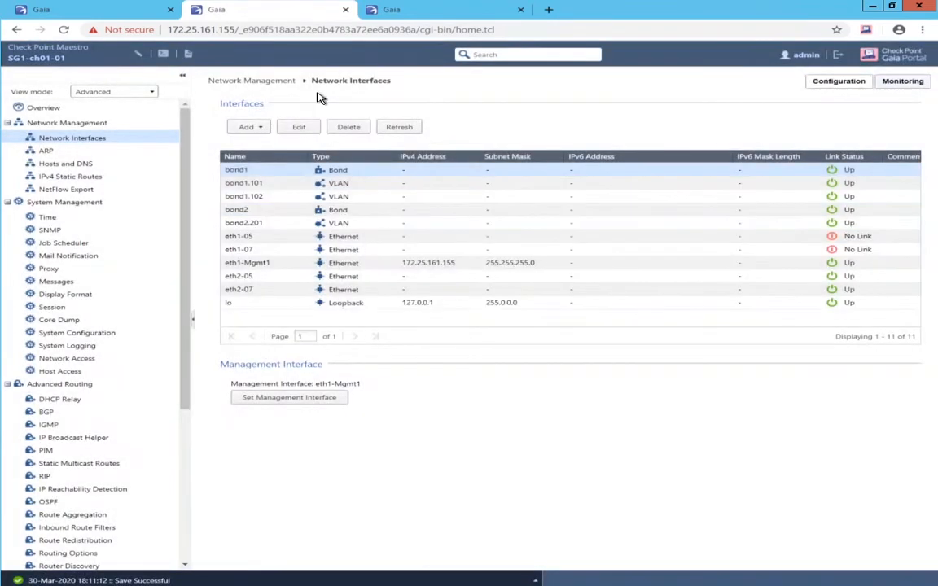
- Add VLAN 202 with bond2 as its parent interface
left_click(251, 131)
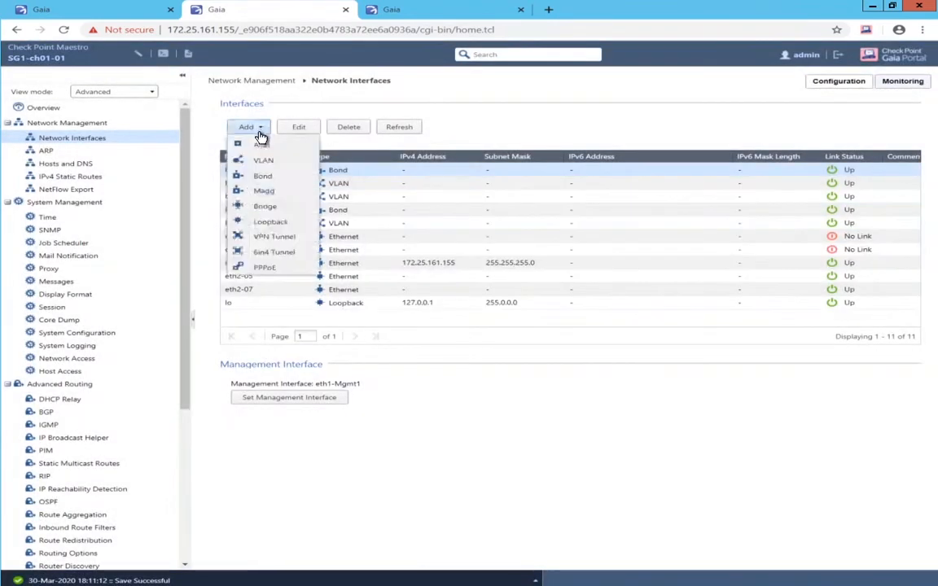
left_click(262, 160)
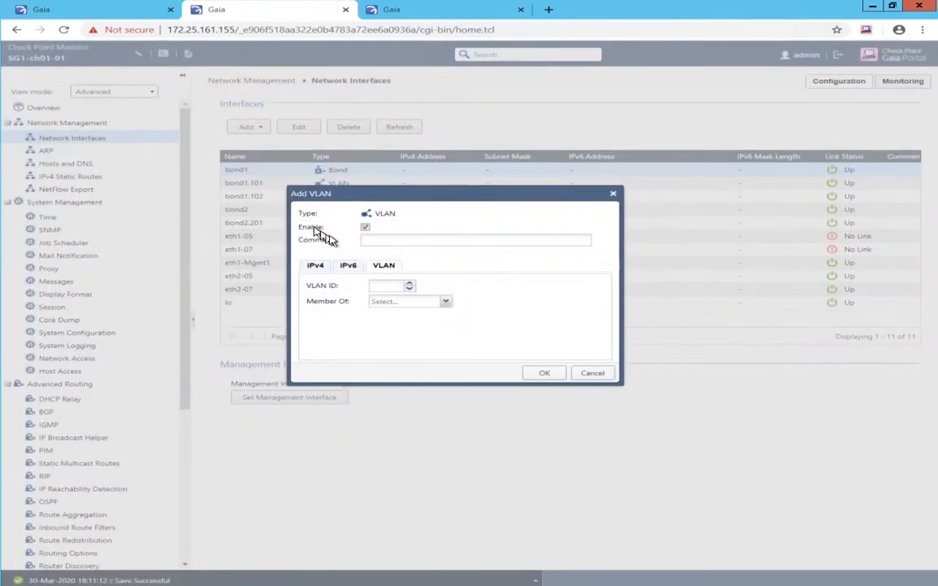
left_click(380, 283)
type("202")
left_click(446, 303)
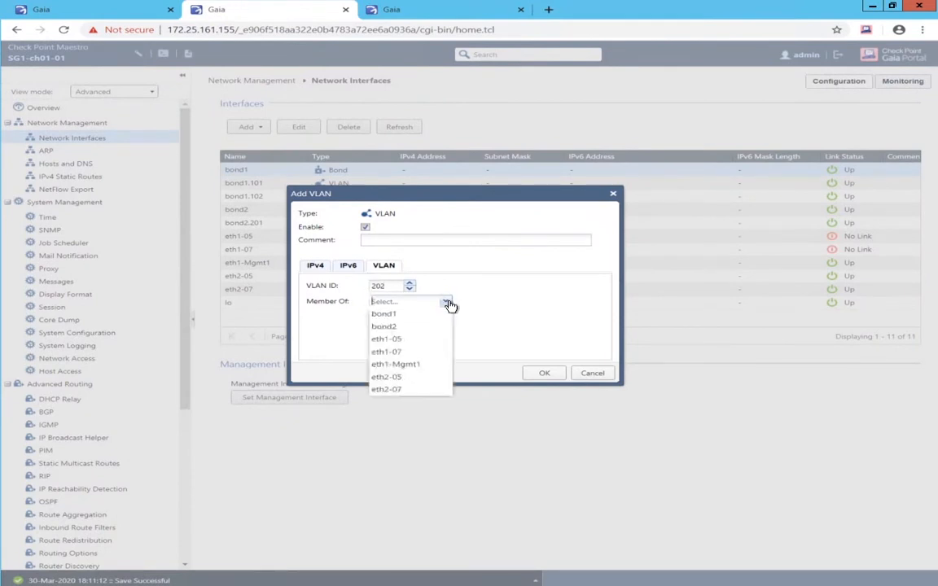
left_click(398, 328)
left_click(539, 376)
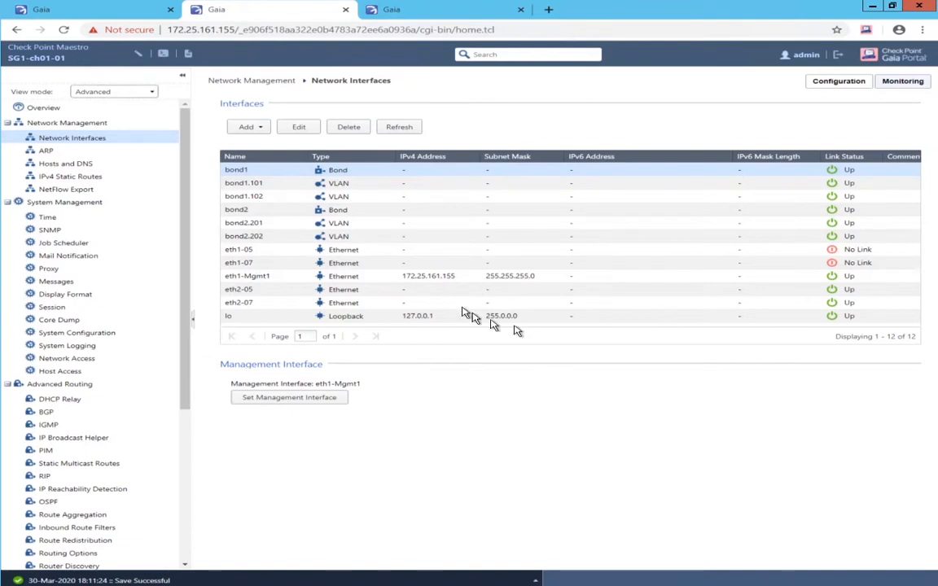
- Give bond1.101 the IPv4 address 1.1.1.1 with mask 255.255.0.0
left_click(289, 187)
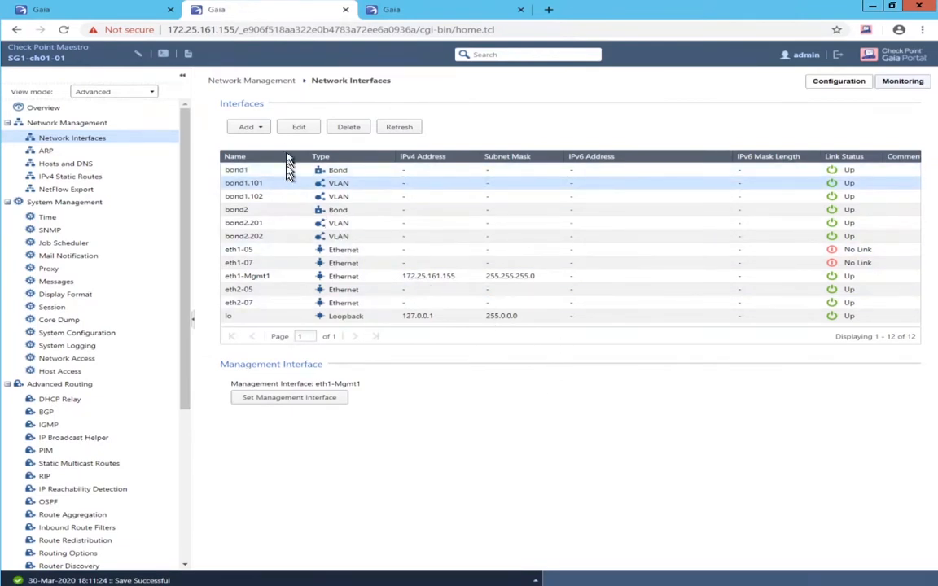
left_click(288, 126)
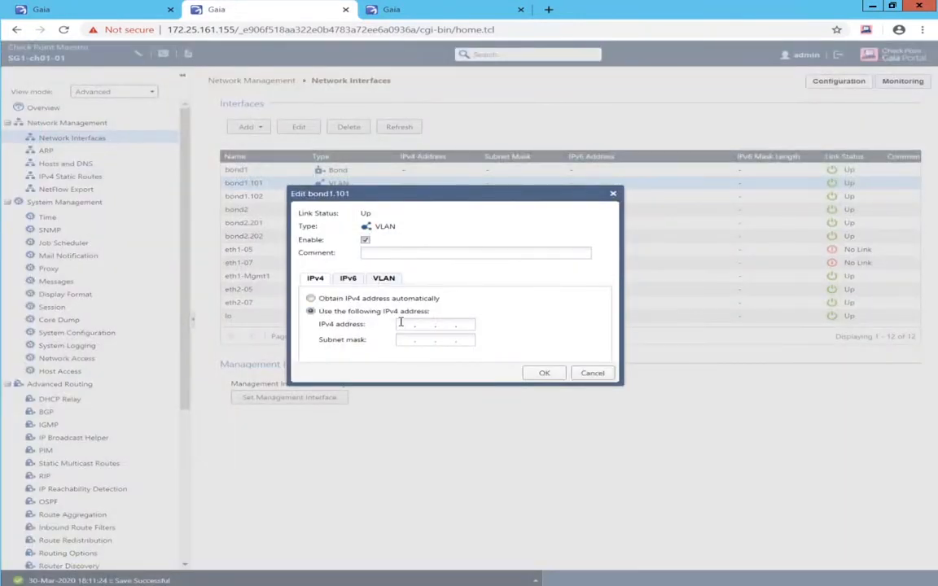
key("Return")
right_click(402, 324)
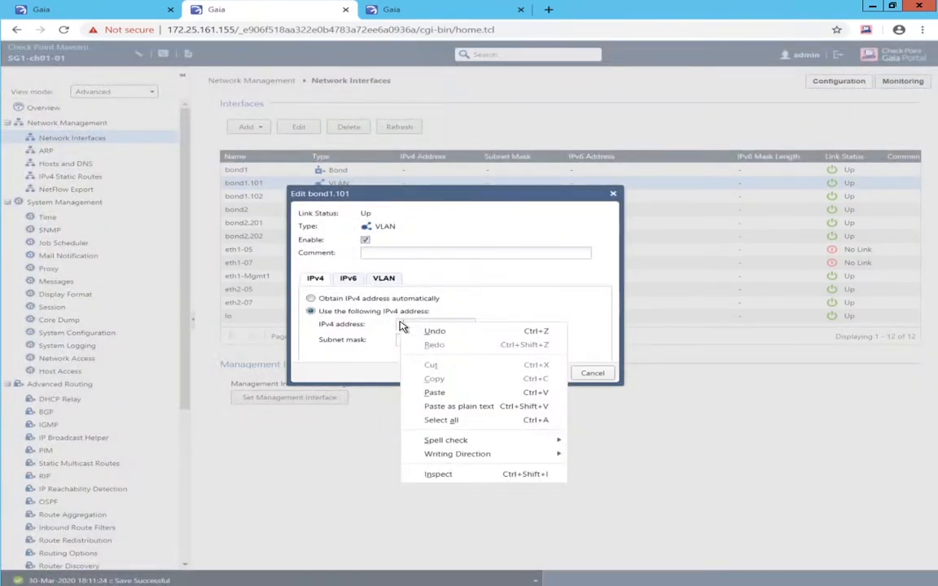
left_click(400, 322)
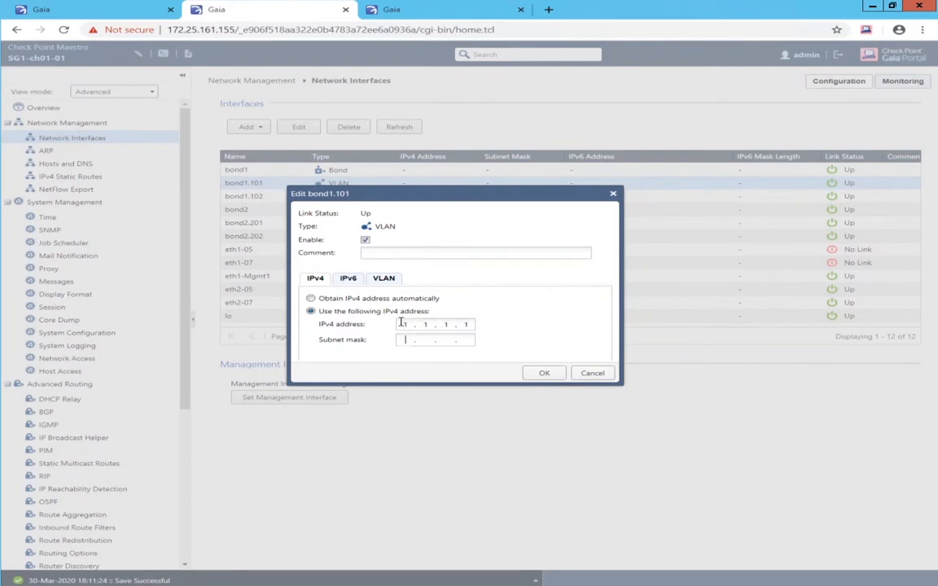
type("5.0.0")
left_click(549, 371)
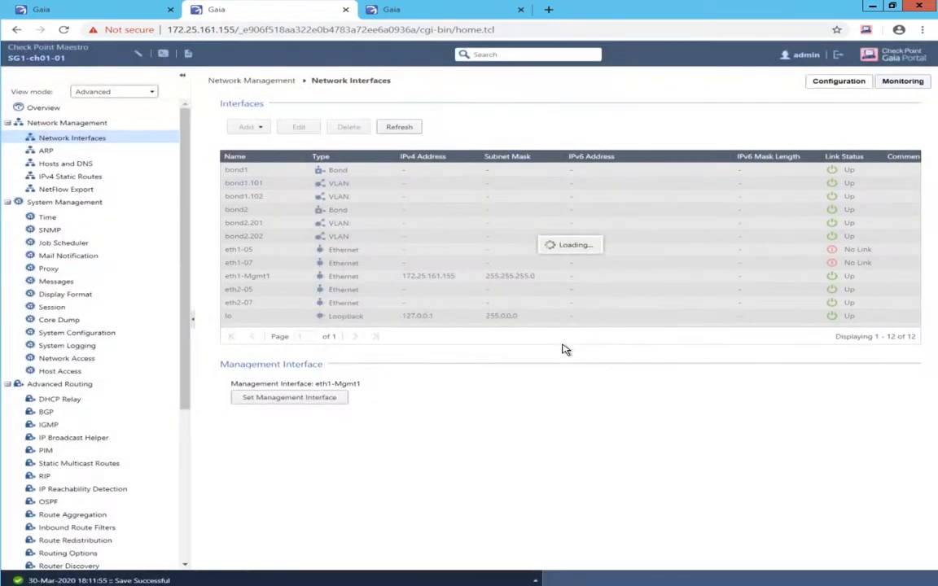
- Give bond1.102 the IPv4 address 1.2.1.1 with mask 255.255.0.0 and verify it
left_click(262, 197)
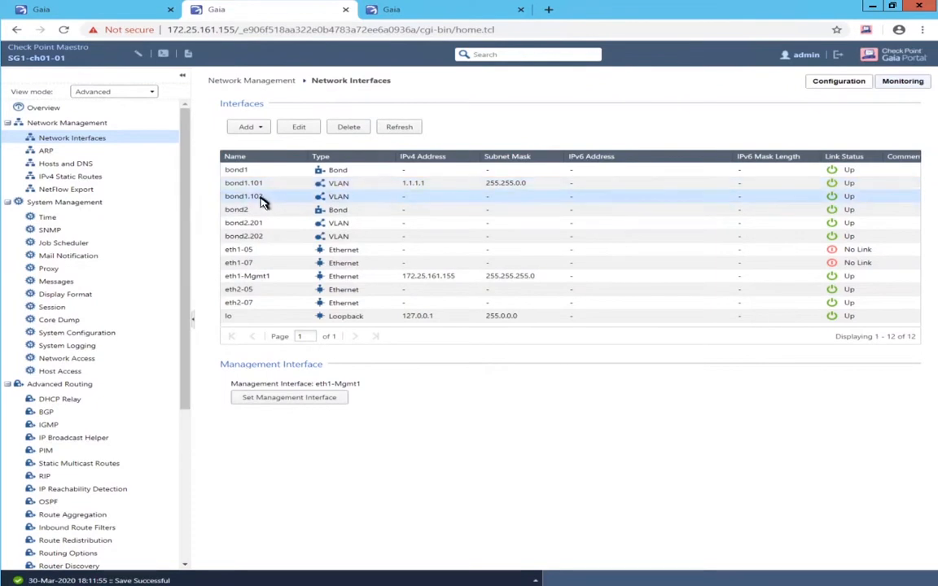
left_click(301, 129)
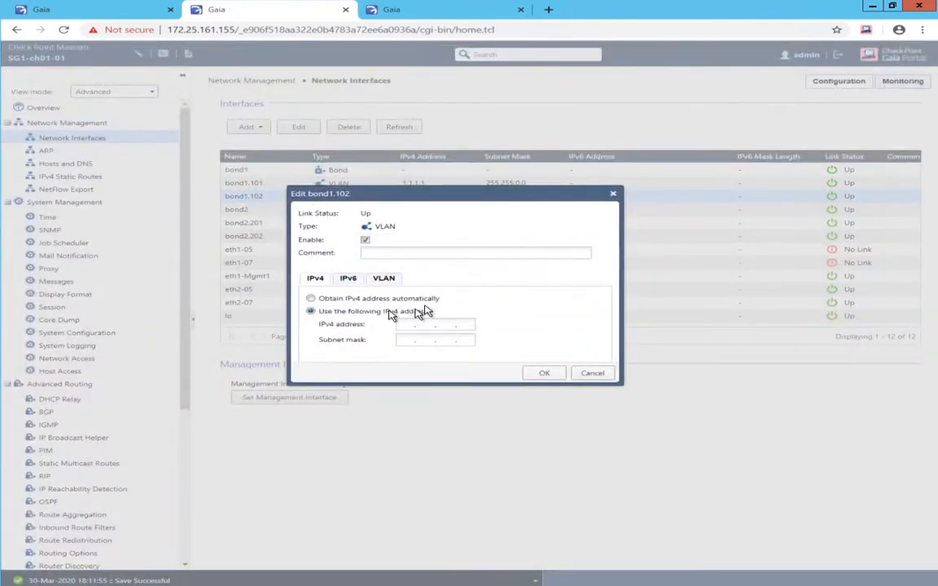
left_click(406, 326)
type("1.2.1.1")
key("Tab")
type("255.255.25")
key("BackSpace")
key("BackSpace")
type("0 . 0")
left_click(538, 378)
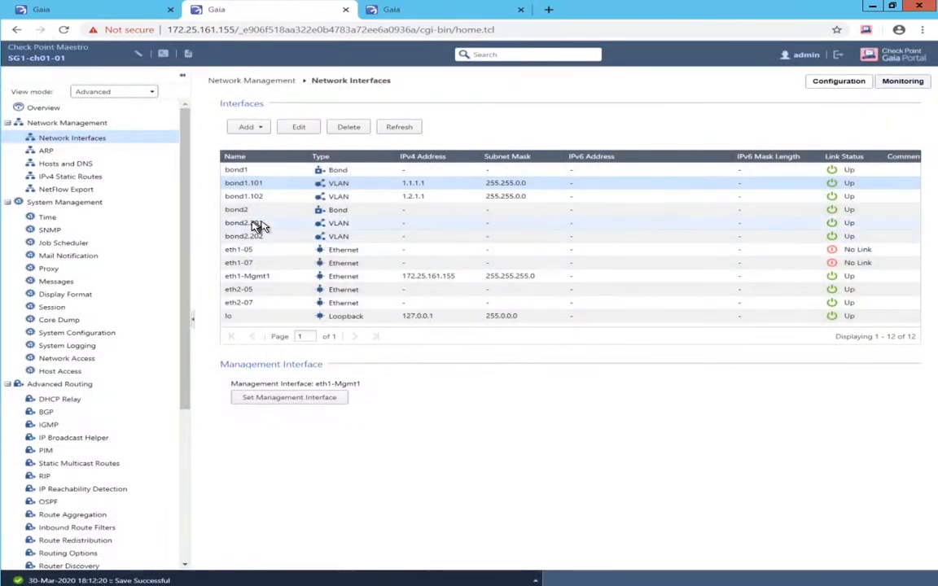
double_click(244, 198)
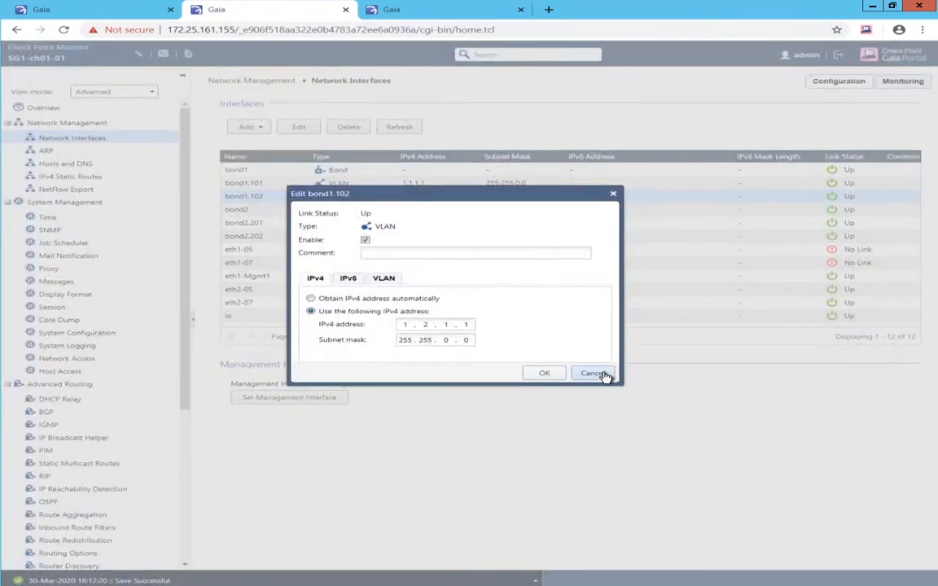
left_click(592, 373)
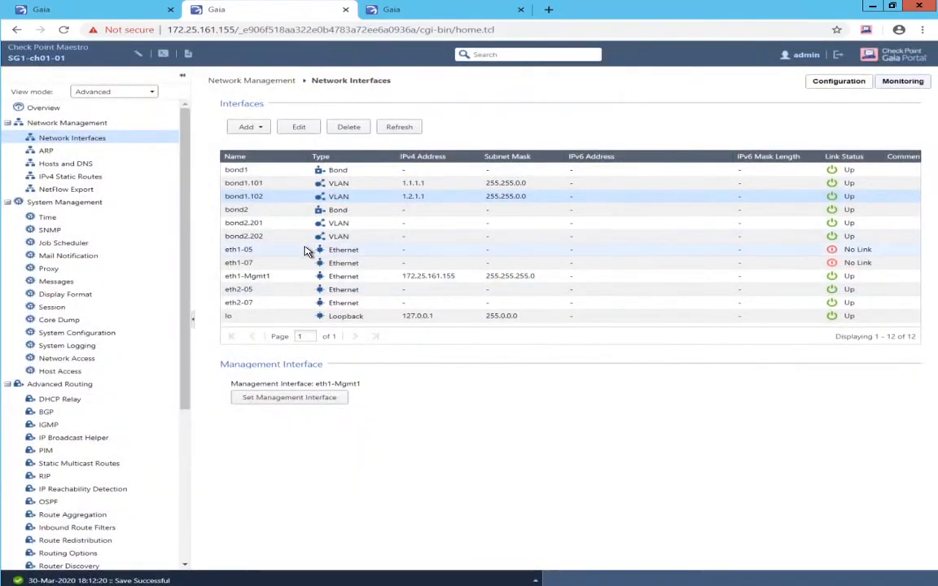
- Give bond2.201 the IPv4 address 2.1.1.1 with mask 255.255.0.0
double_click(247, 225)
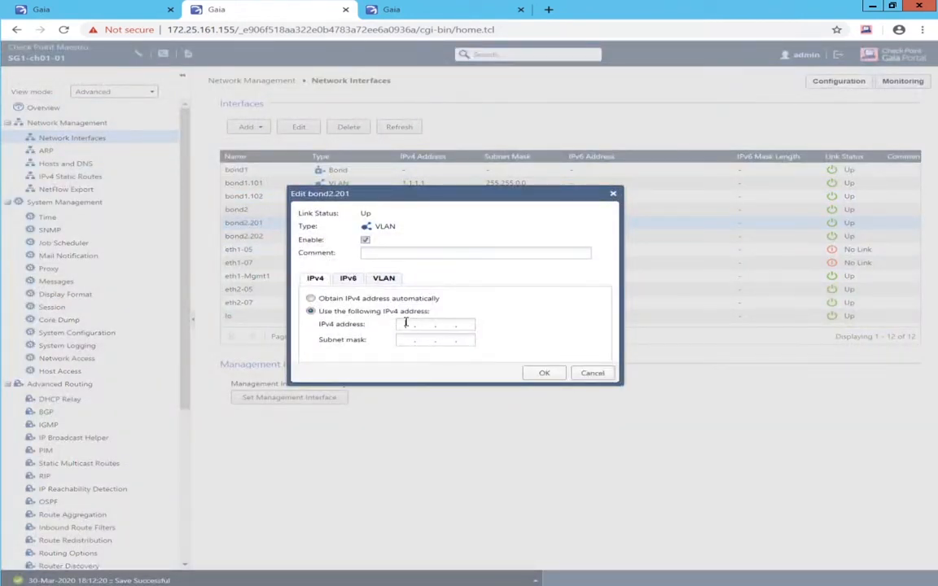
left_click(406, 322)
type("1.11.1")
key("BackSpace")
left_click(467, 327)
type("1")
left_click(415, 343)
type("255 . 255 . 0 . 0")
left_click(546, 375)
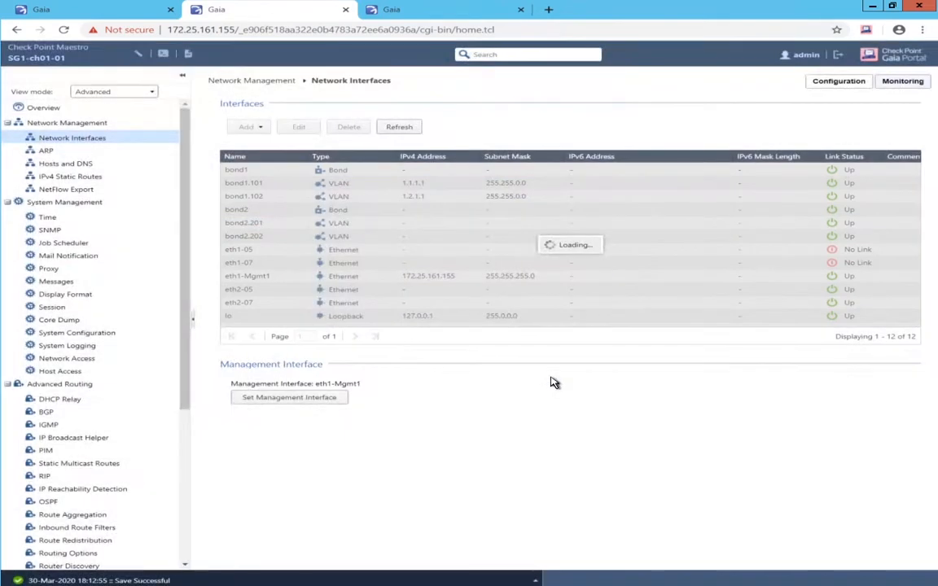
- Give bond2.202 the IPv4 address 2.2.1.1 with mask 255.255.0.0
double_click(286, 236)
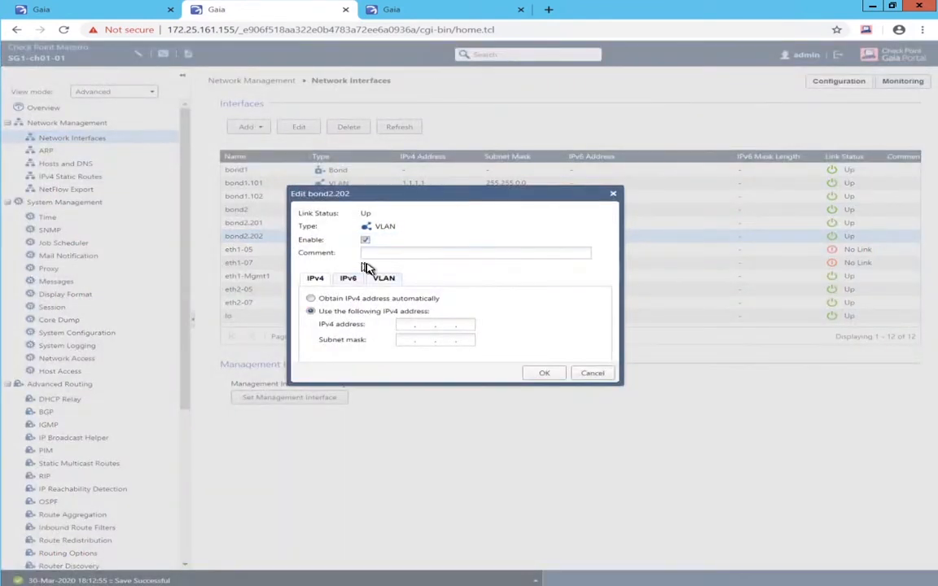
left_click(408, 324)
type("2.2.1.1")
key("Tab")
type("255.255.0.0")
left_click(540, 376)
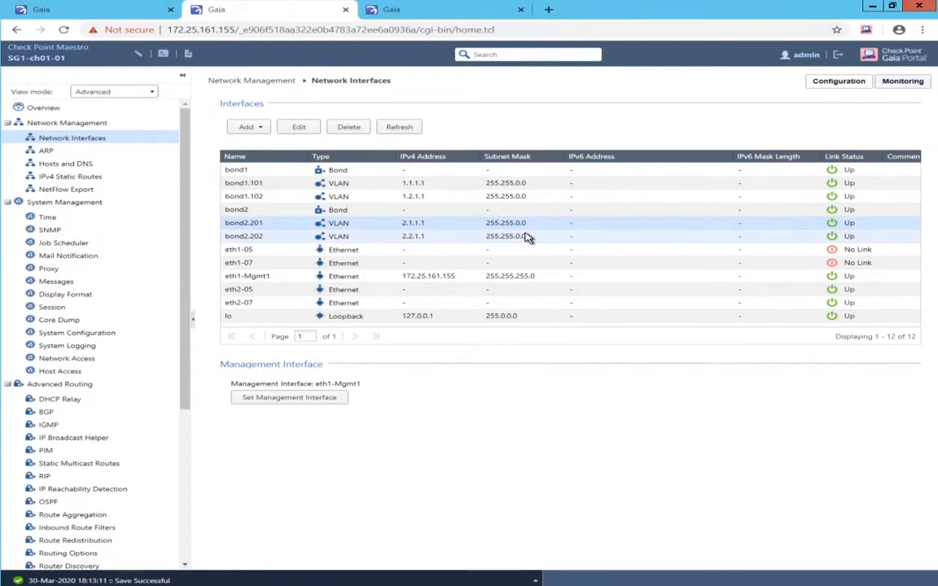
- Log in to the SG2-ch01-01 portal at 172.25.161.156 with the admin username and password
left_click(399, 9)
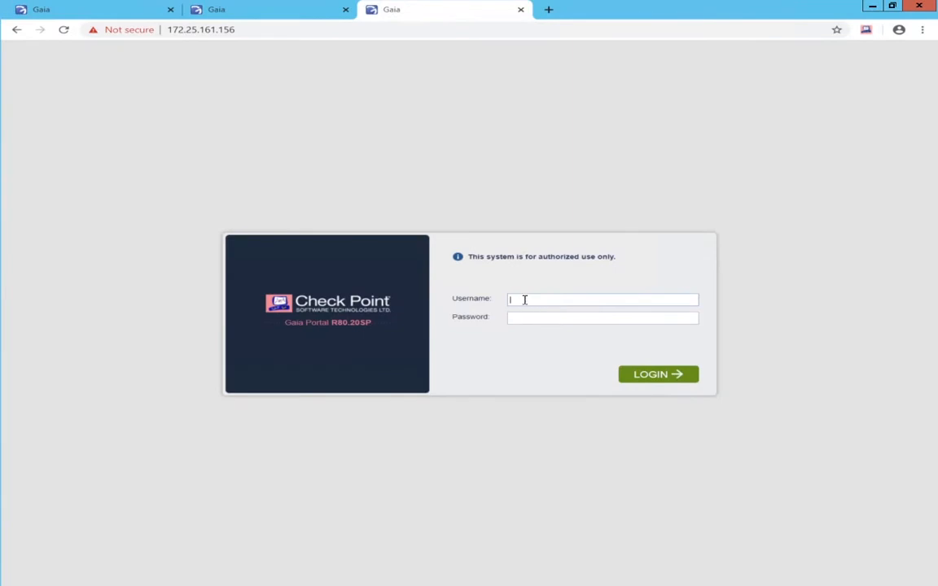
type("admin")
key("Tab")
type("admin")
key("Return")
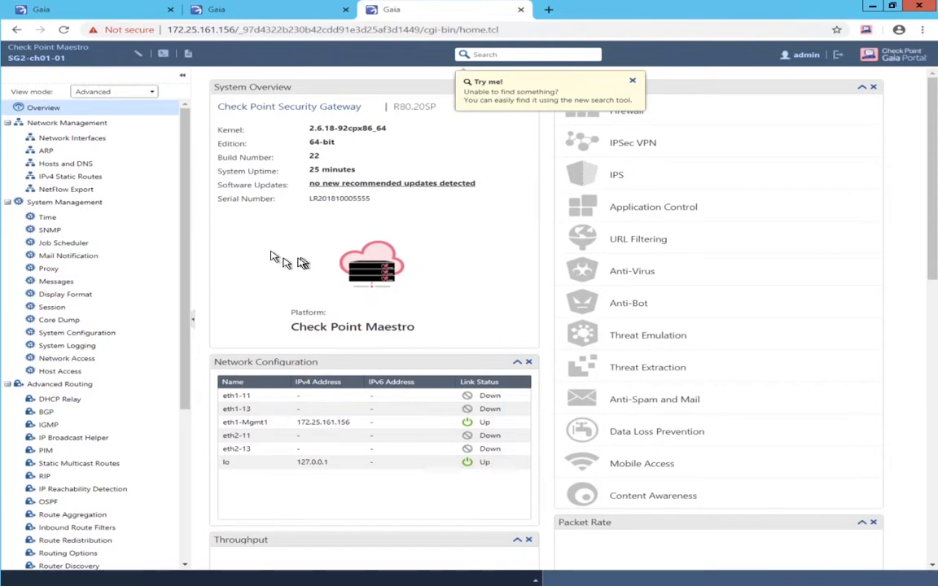
- Set SG2's Web UI and Command Line Shell inactivity timeouts to 720 minutes, apply, and dismiss the error
left_click(53, 307)
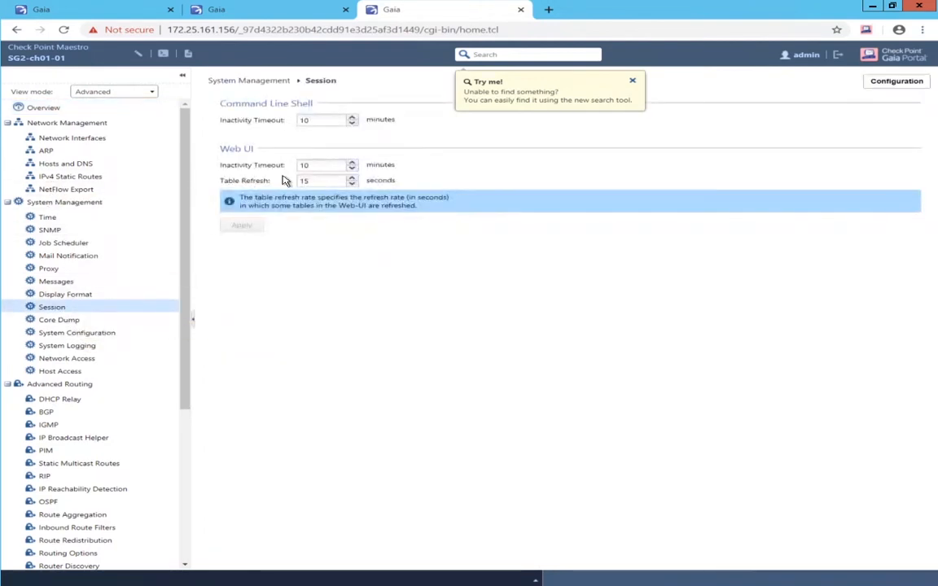
double_click(303, 166)
type("720")
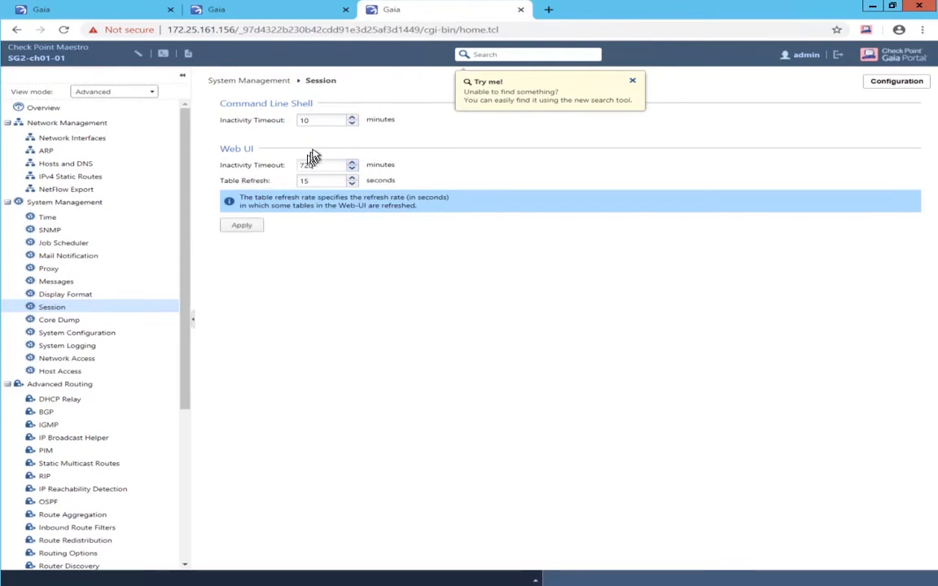
double_click(305, 121)
type("720")
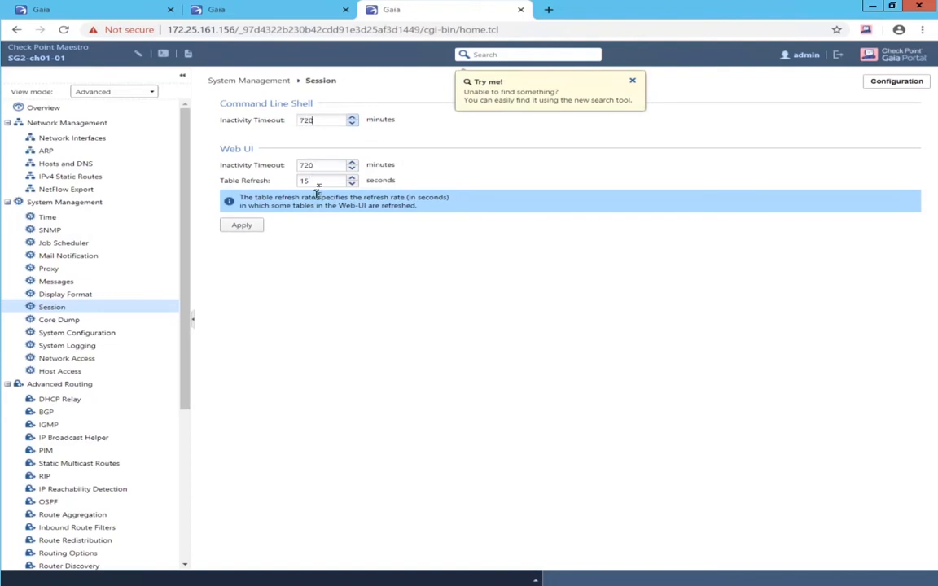
left_click(257, 227)
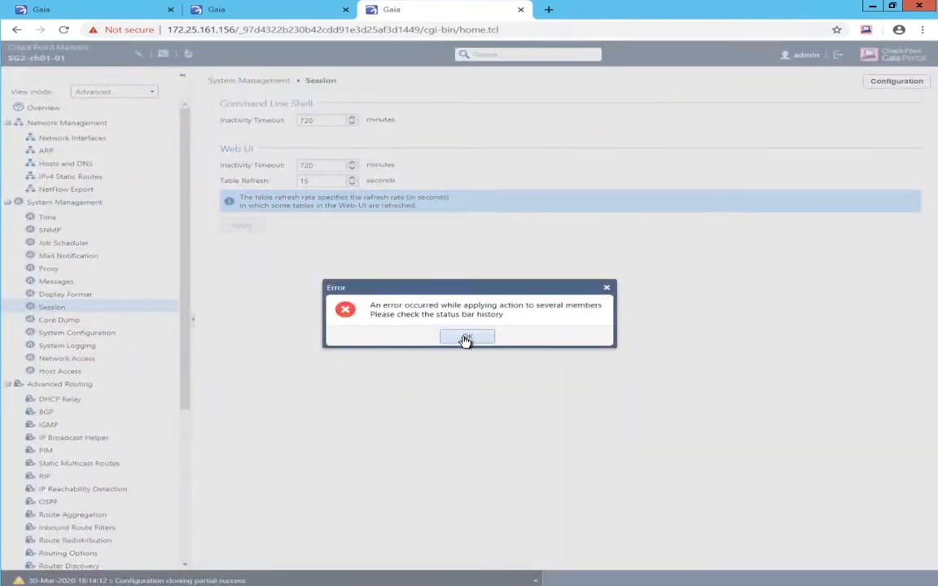
left_click(465, 338)
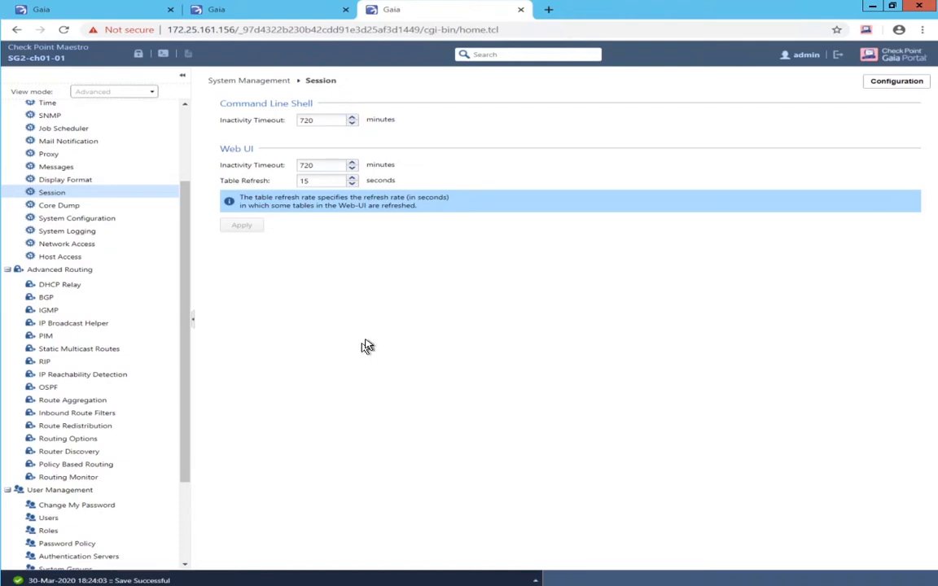
- Create bond1 (bond group 1) from eth1-11 and eth2-11
scroll(100, 218, "up", 3)
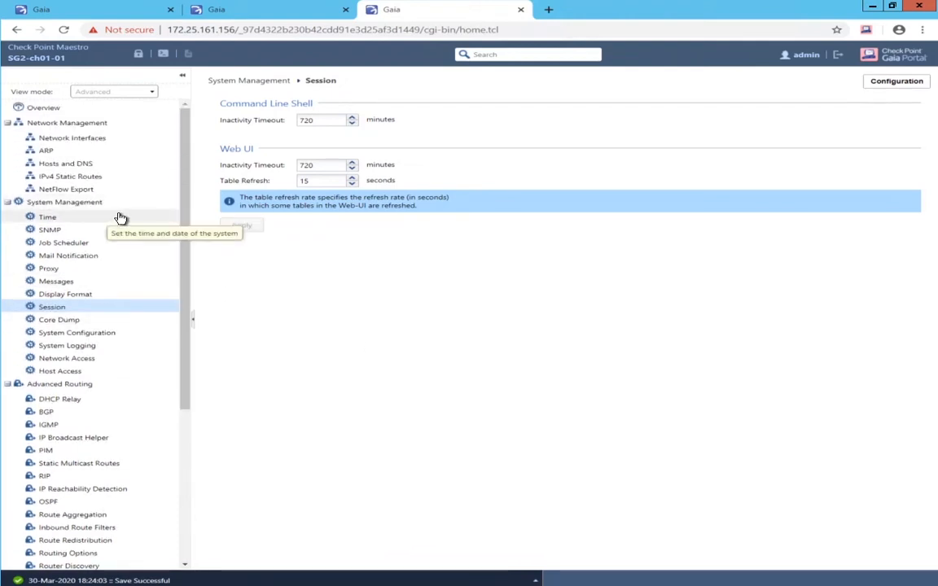
left_click(64, 140)
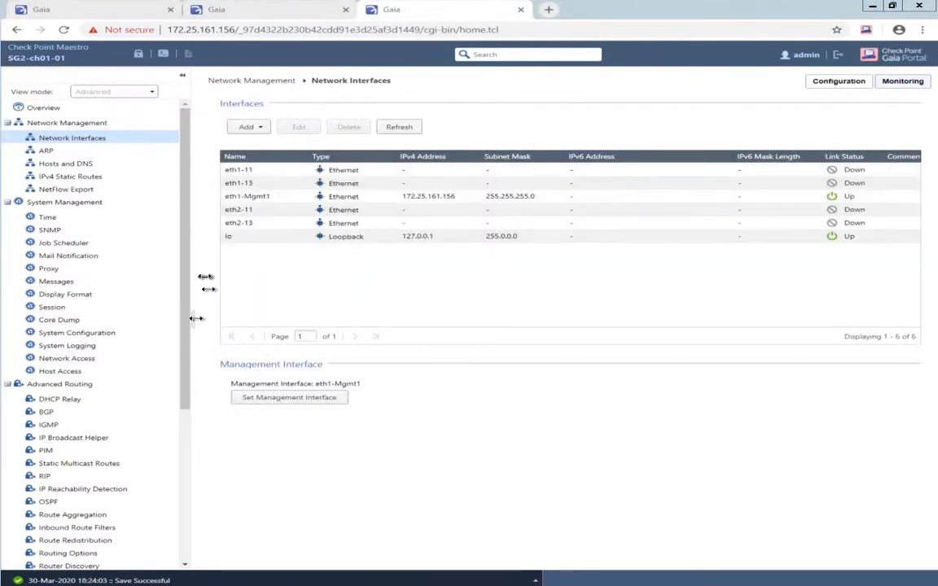
left_click(307, 180)
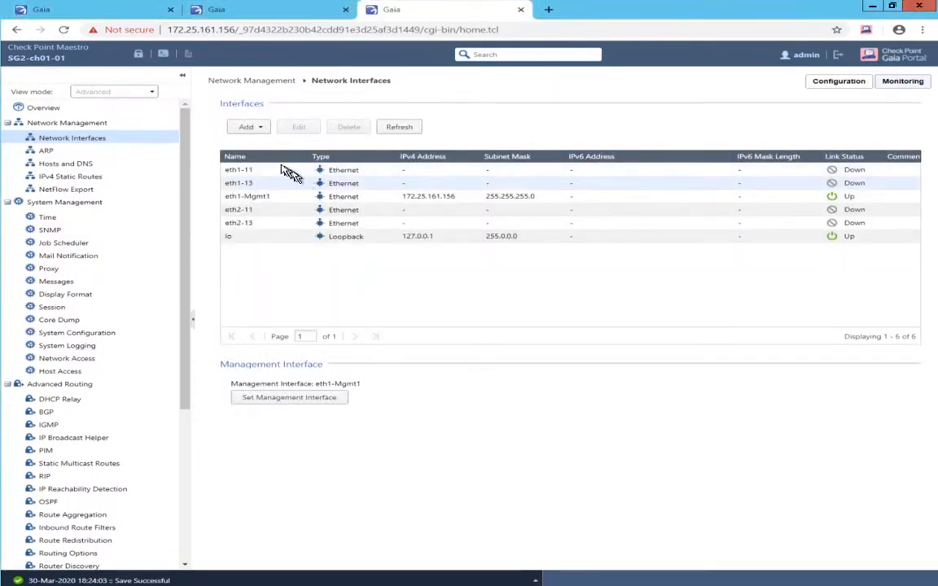
left_click(246, 129)
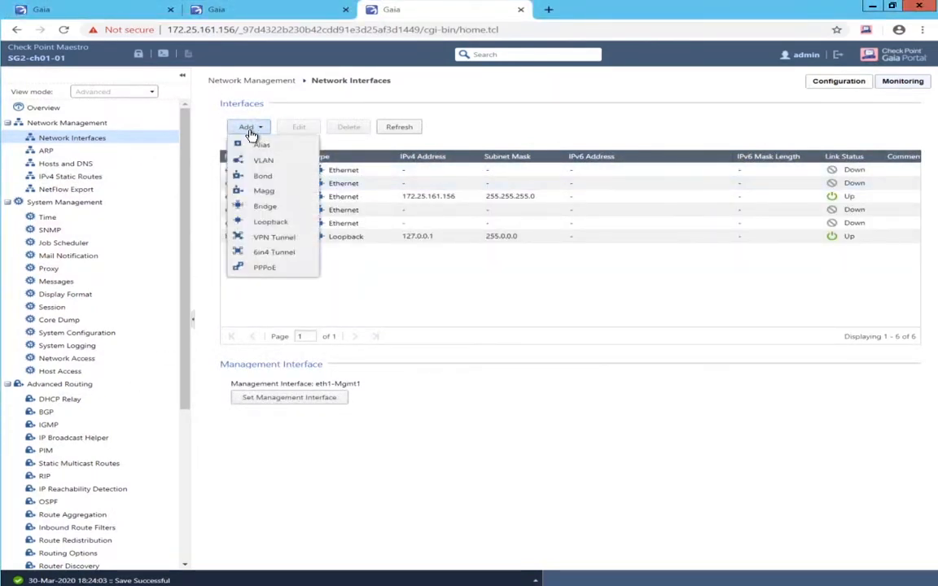
left_click(265, 177)
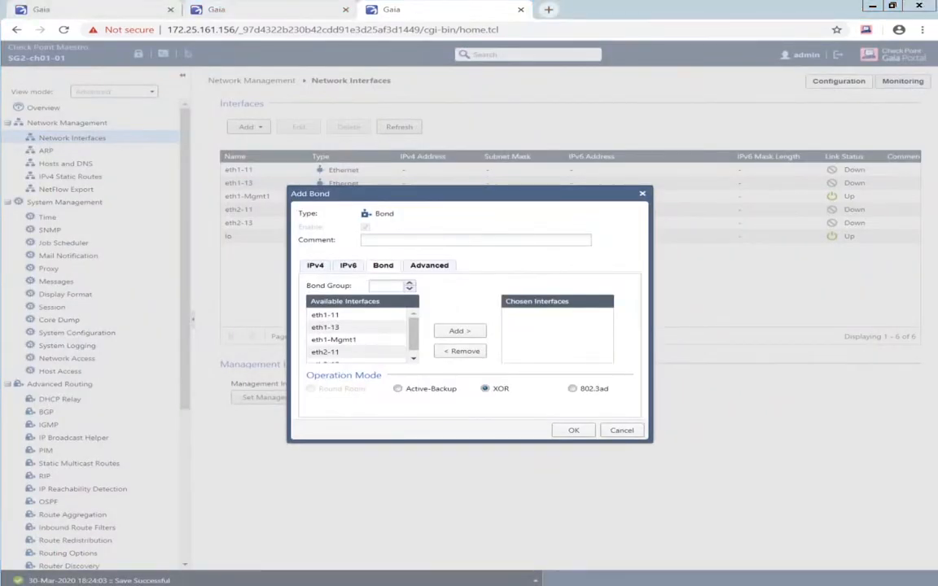
left_click(396, 304)
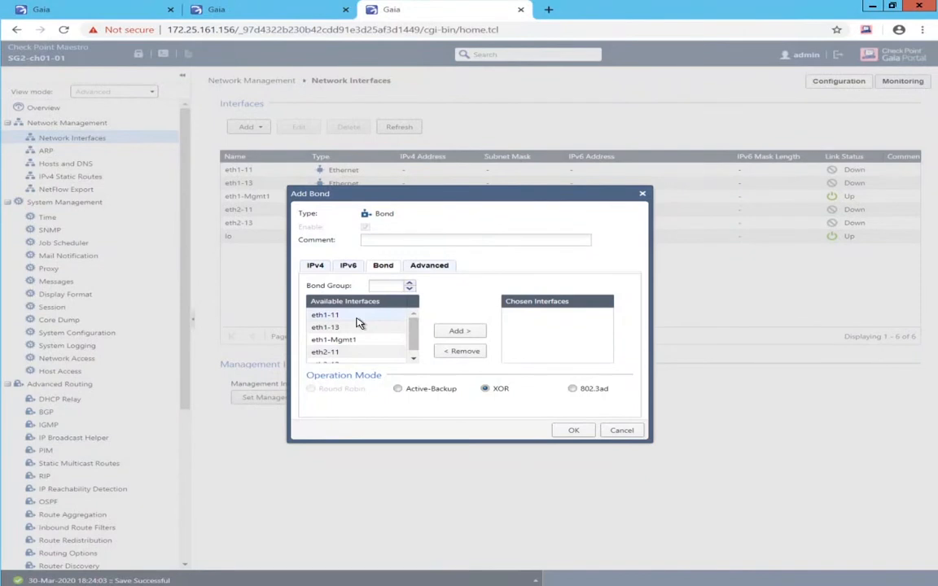
double_click(356, 316)
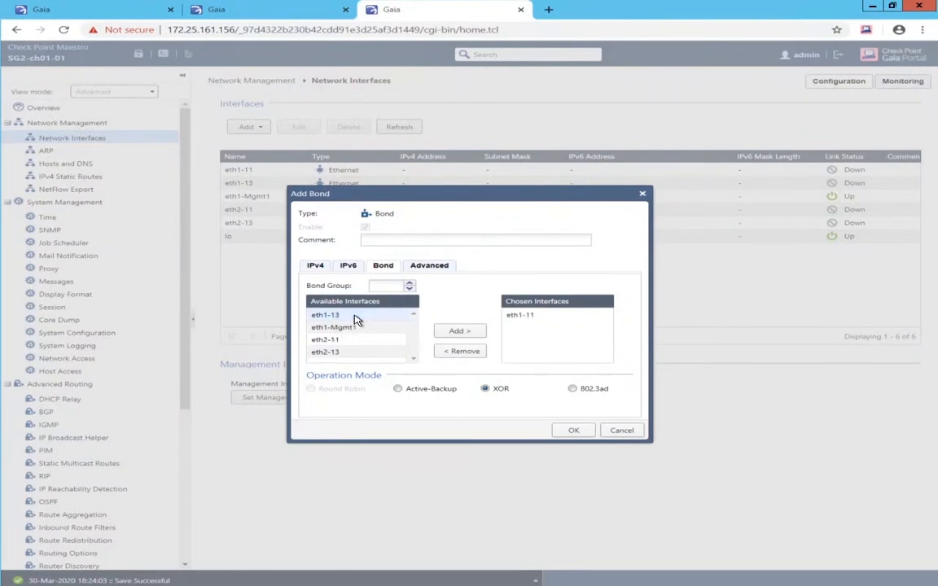
double_click(340, 341)
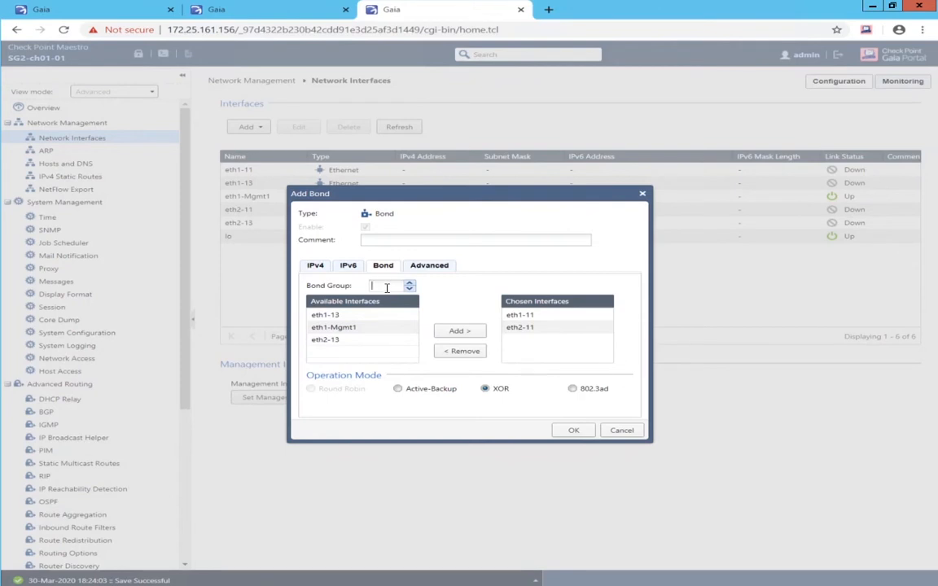
type("1")
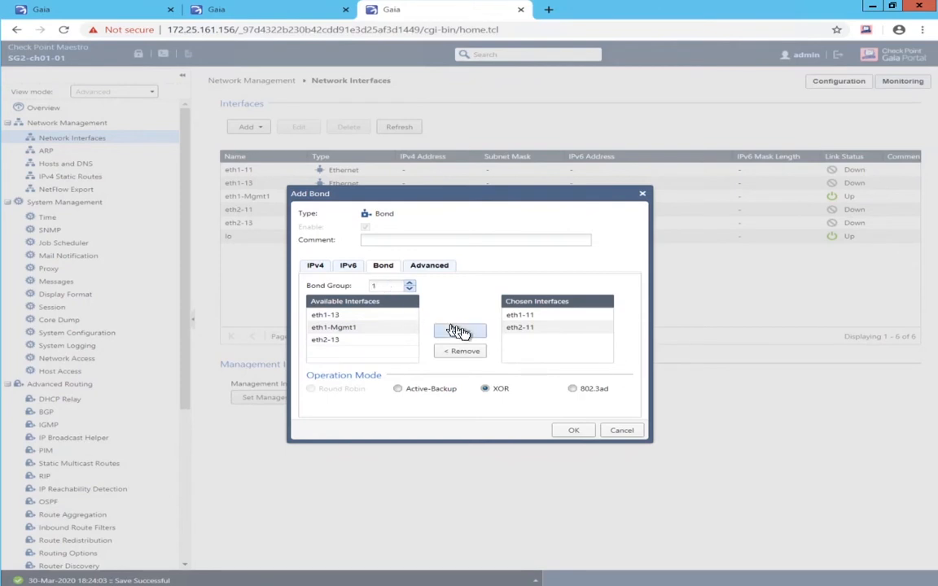
left_click(574, 431)
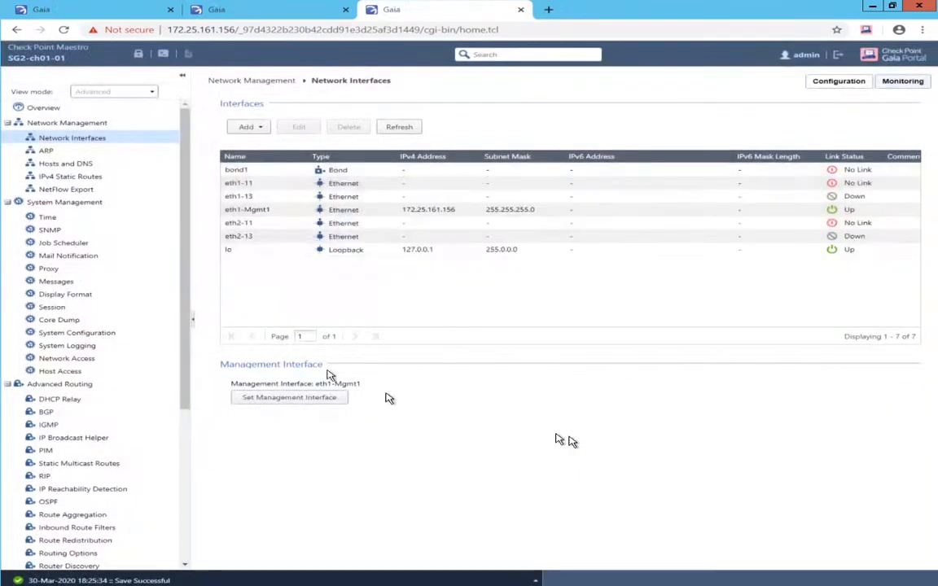
- Create bond2 (bond group 2) from eth1-13 and eth2-13
left_click(246, 128)
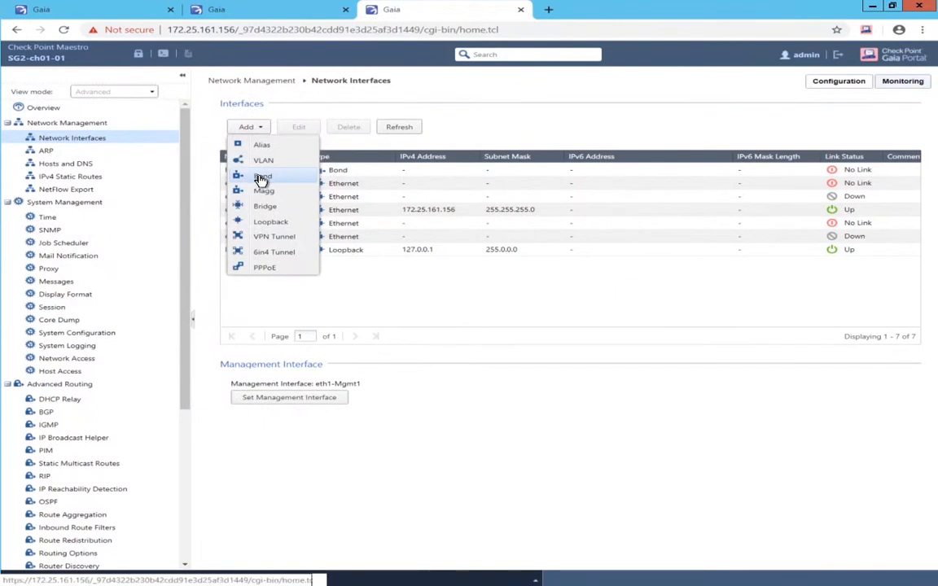
left_click(262, 176)
left_click(377, 286)
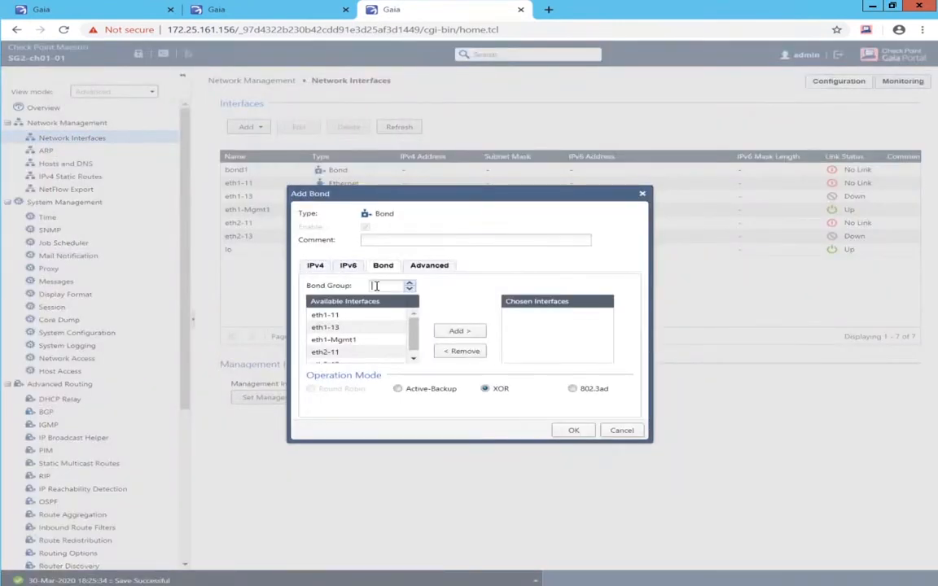
type("2")
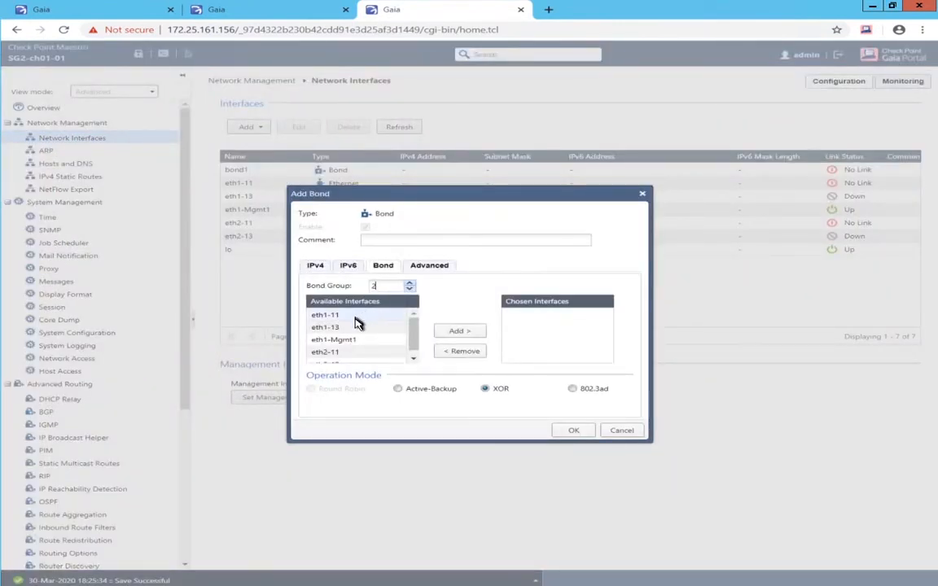
double_click(356, 330)
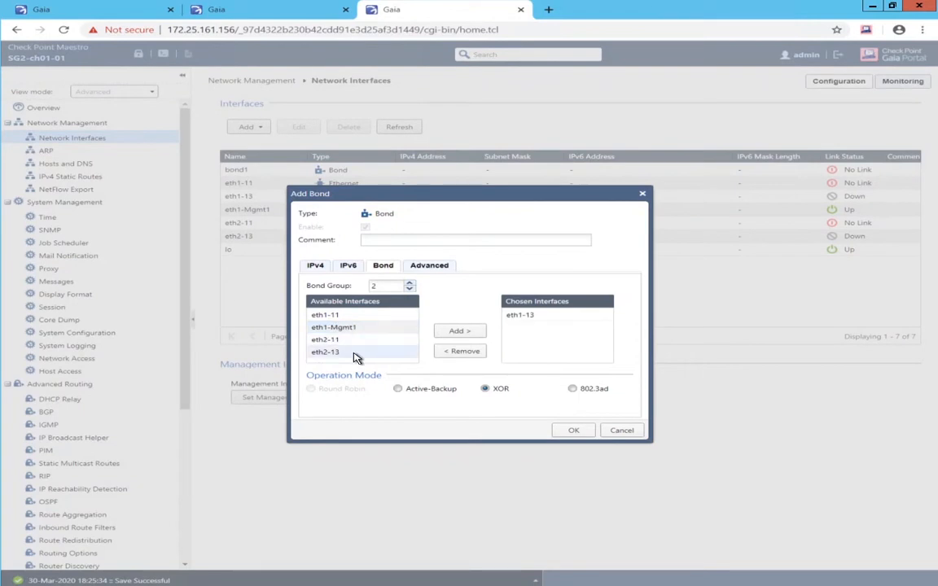
double_click(356, 353)
left_click(567, 432)
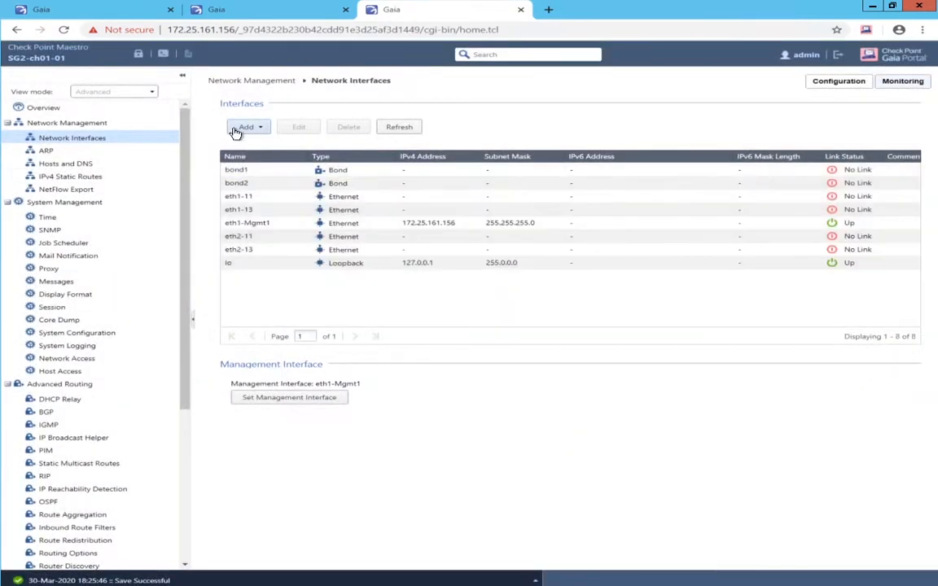
- Add VLANs 101 and 102 with bond1 as the parent interface
left_click(247, 129)
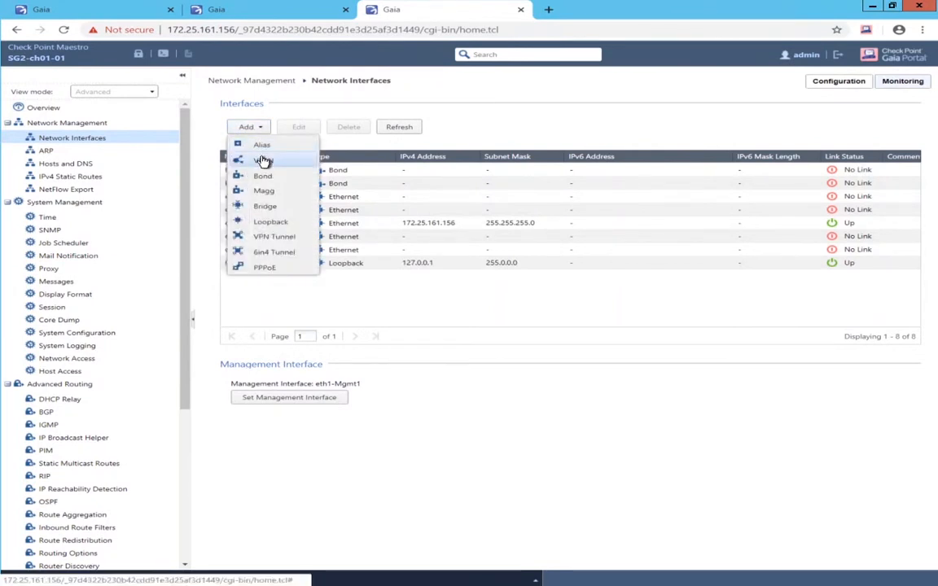
left_click(263, 161)
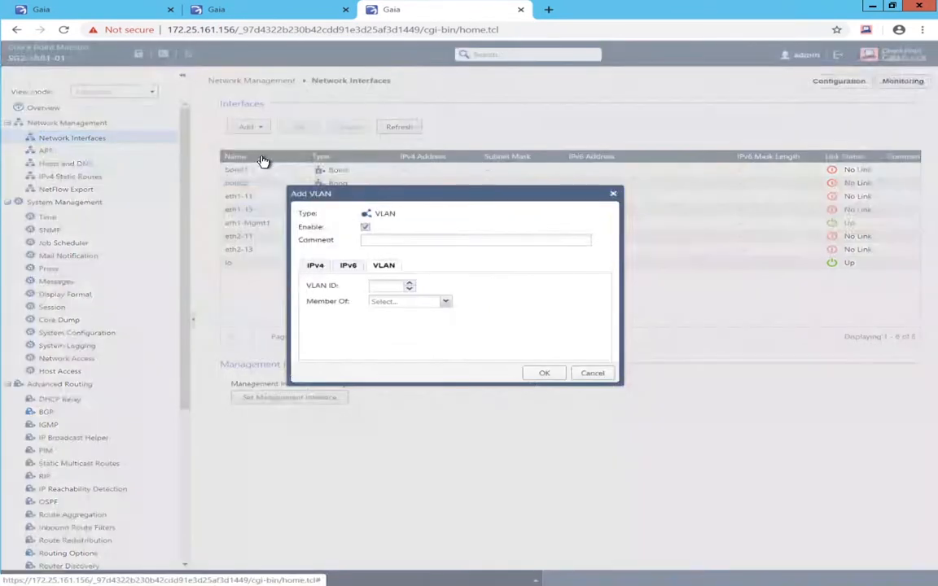
left_click(379, 284)
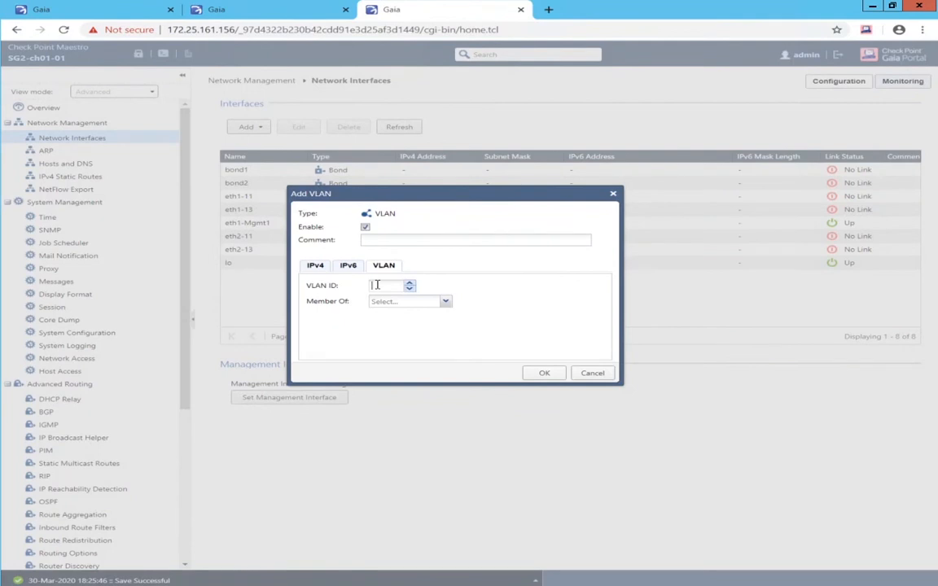
type("101")
left_click(446, 303)
left_click(406, 317)
left_click(545, 374)
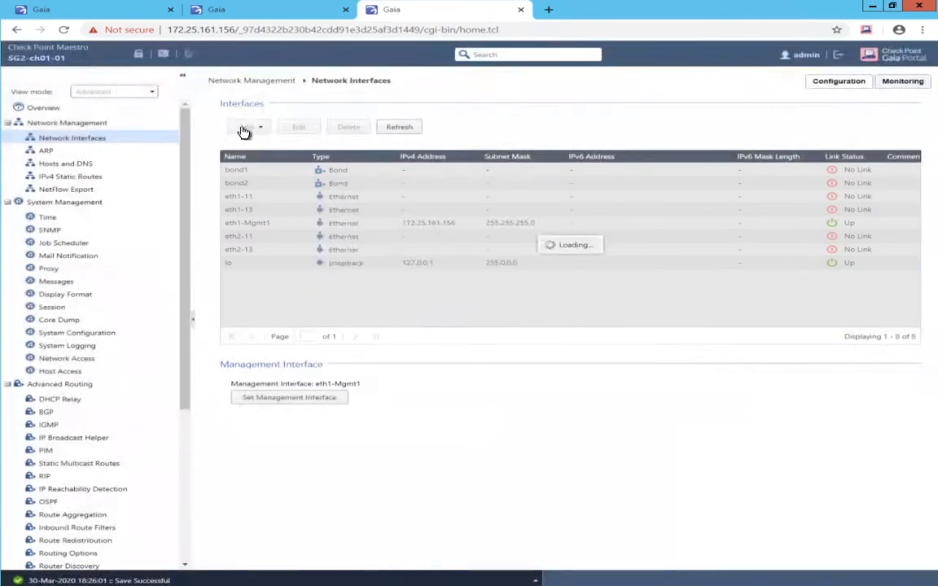
left_click(243, 128)
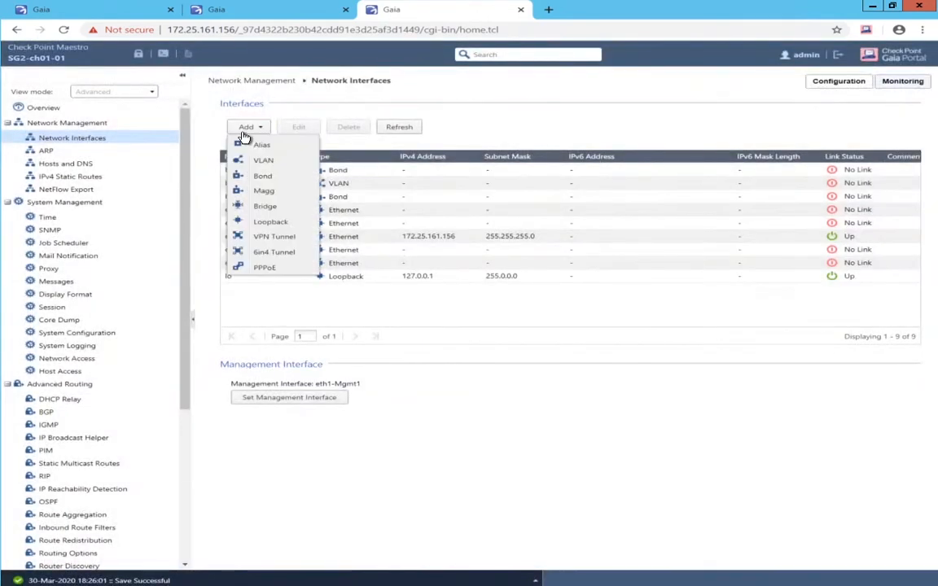
left_click(263, 163)
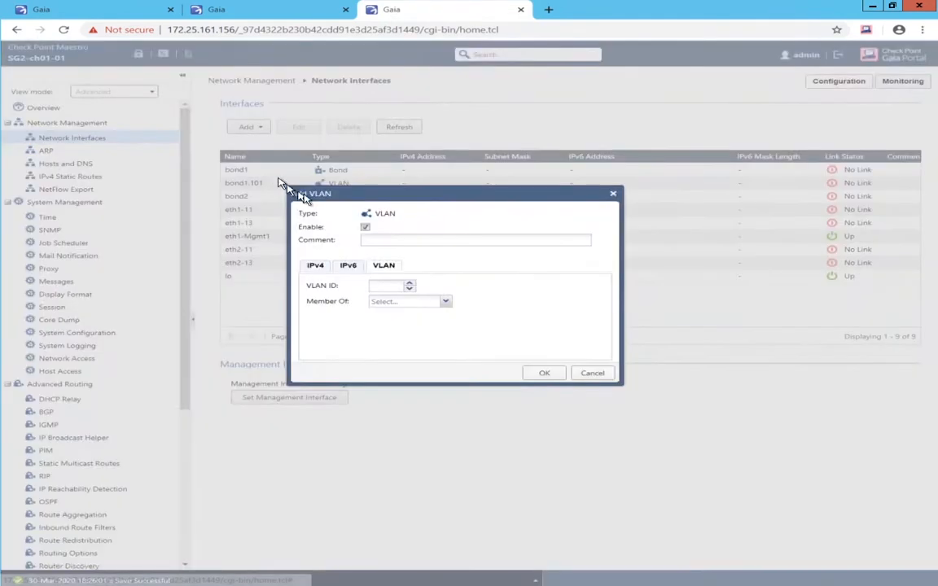
type("1")
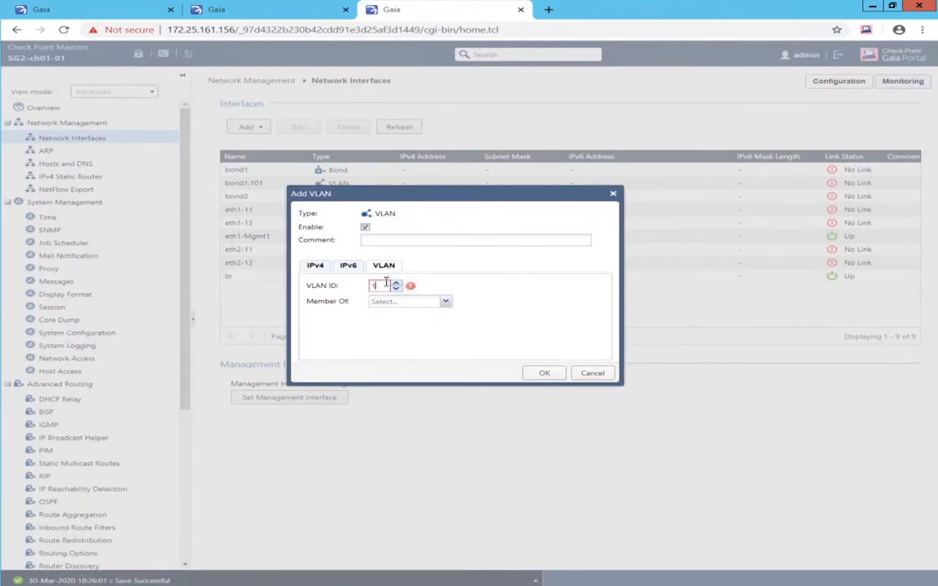
type("02")
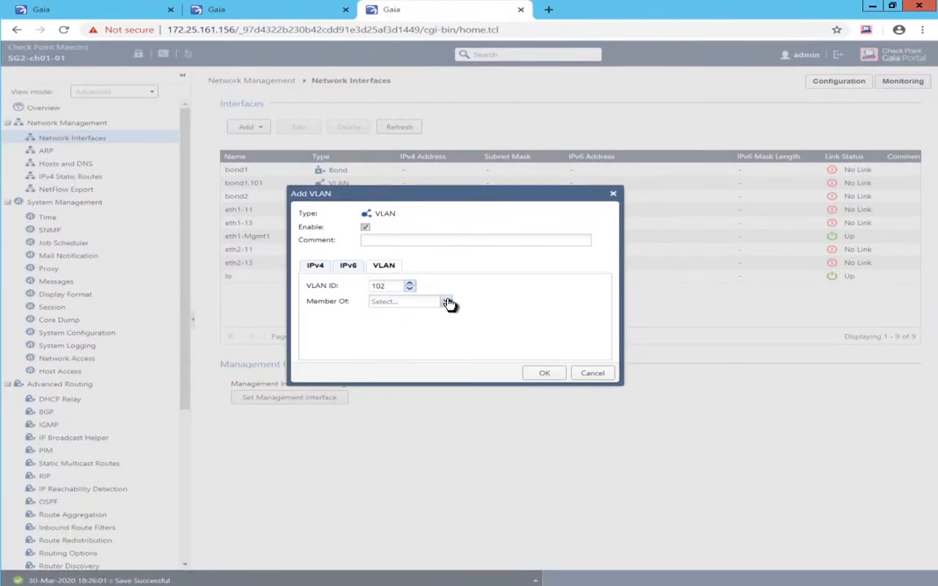
left_click(445, 302)
left_click(407, 314)
left_click(538, 374)
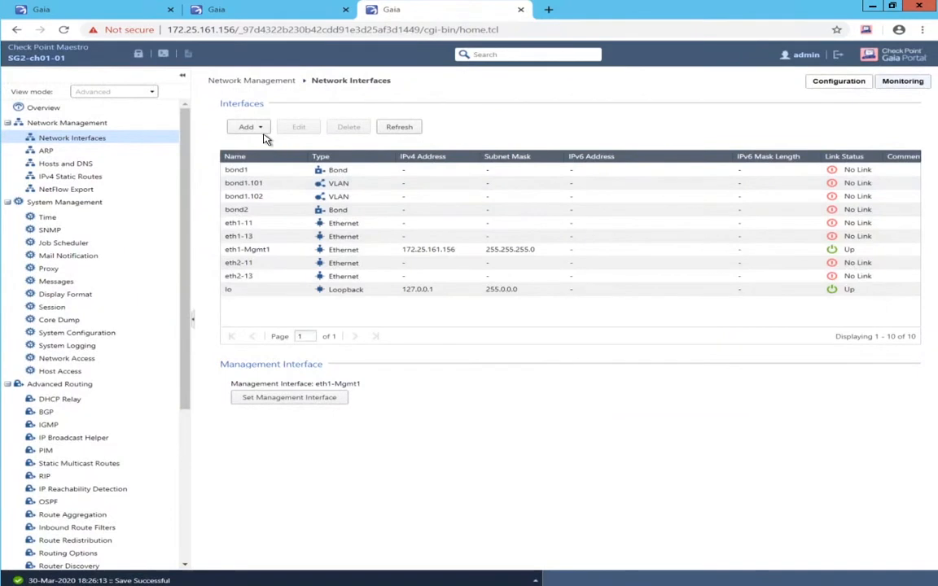
- Add VLANs 201 and 202 with bond2 as the parent interface
left_click(259, 128)
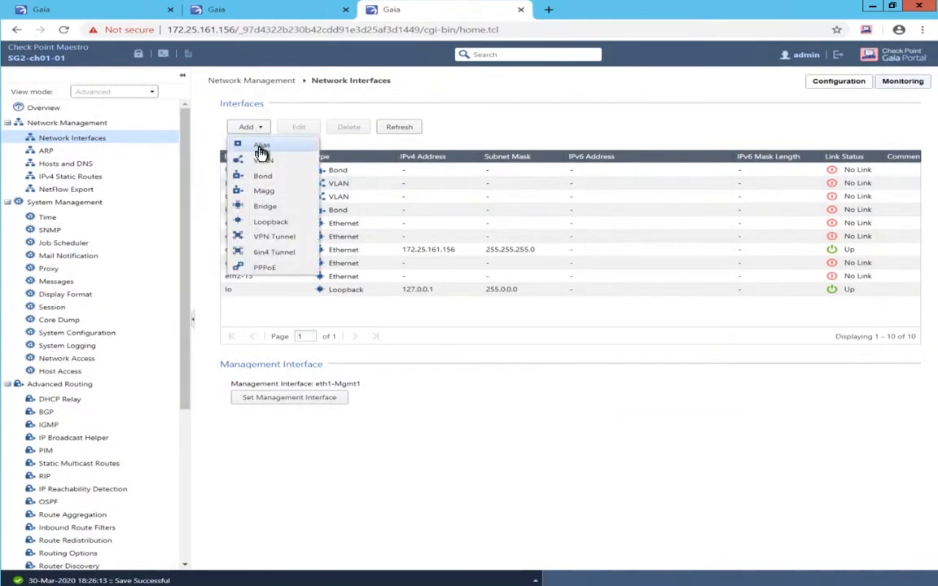
left_click(263, 165)
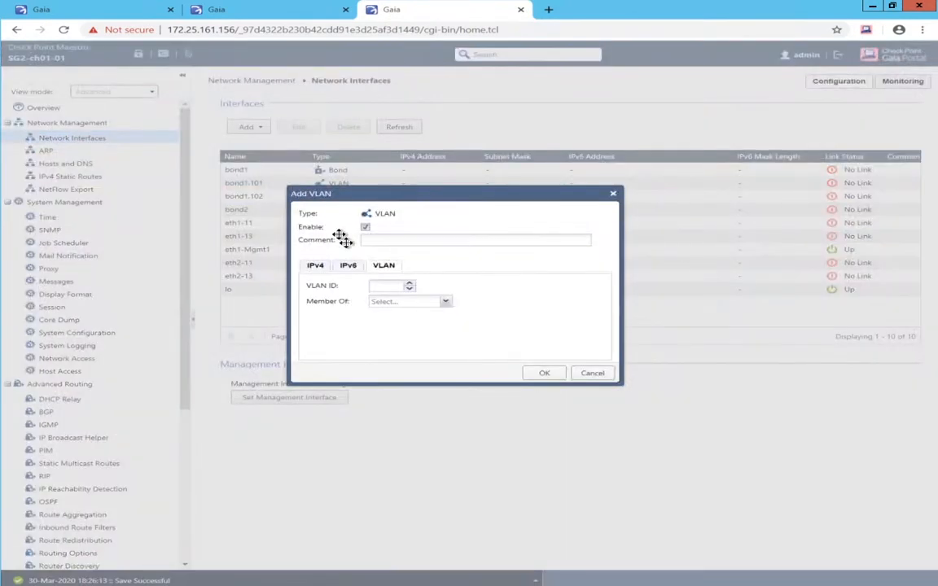
left_click(383, 285)
type("201")
left_click(446, 301)
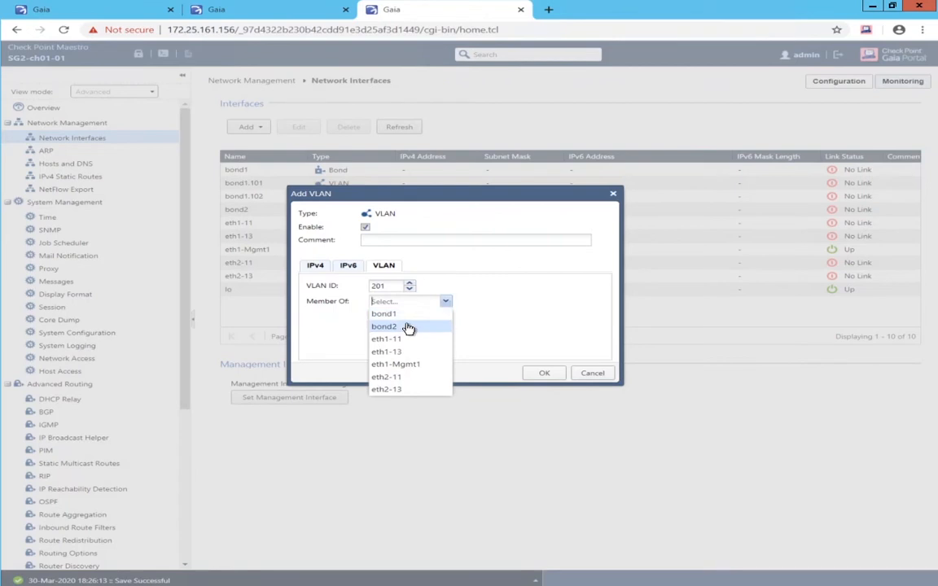
left_click(410, 326)
left_click(541, 373)
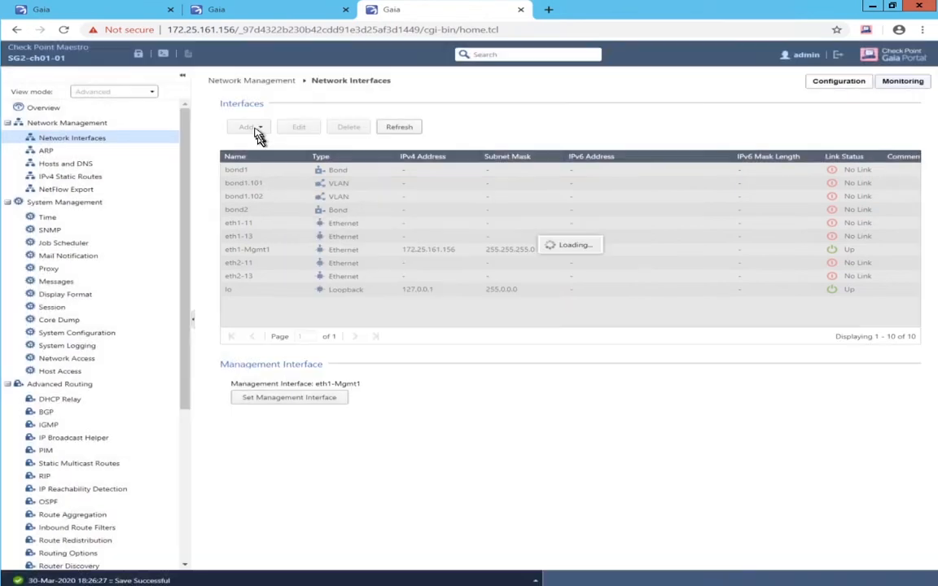
left_click(253, 128)
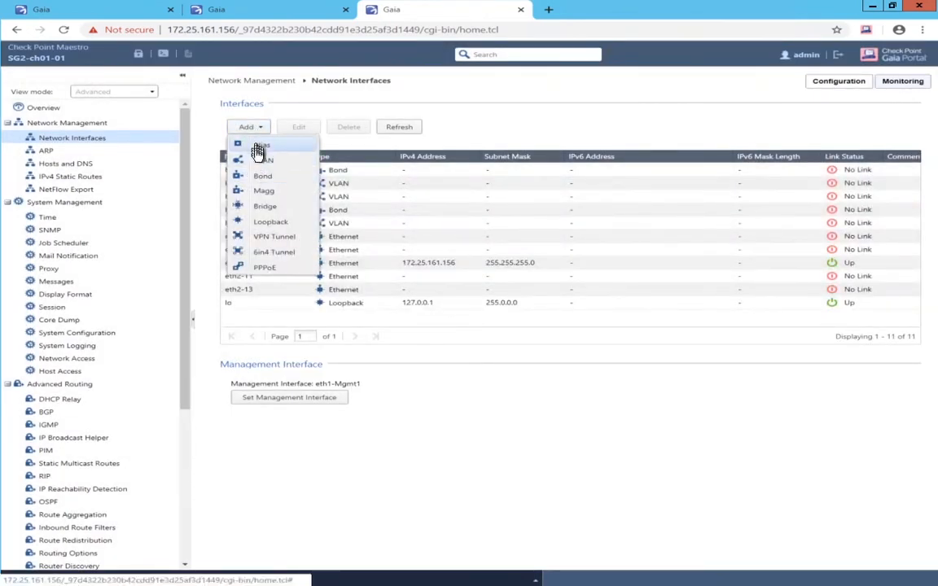
left_click(256, 158)
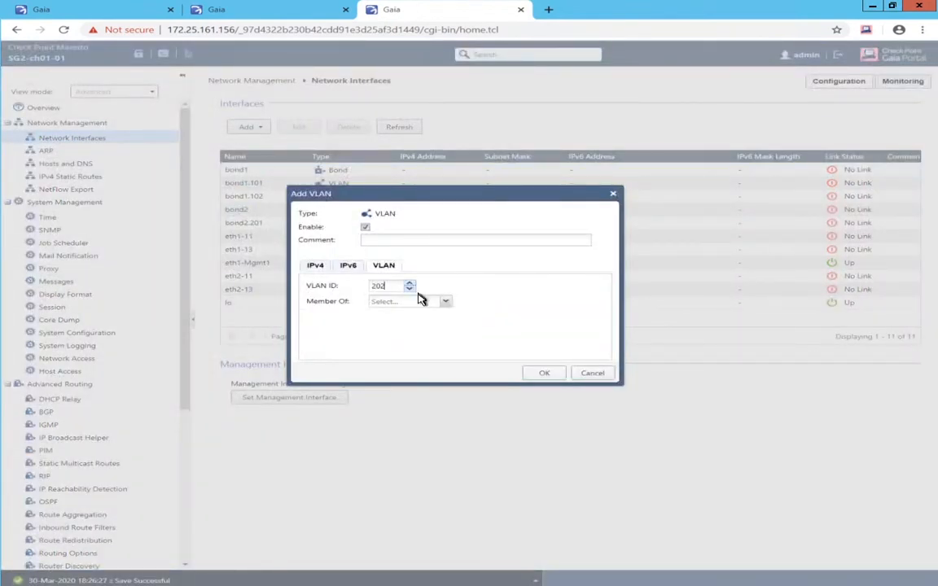
left_click(443, 303)
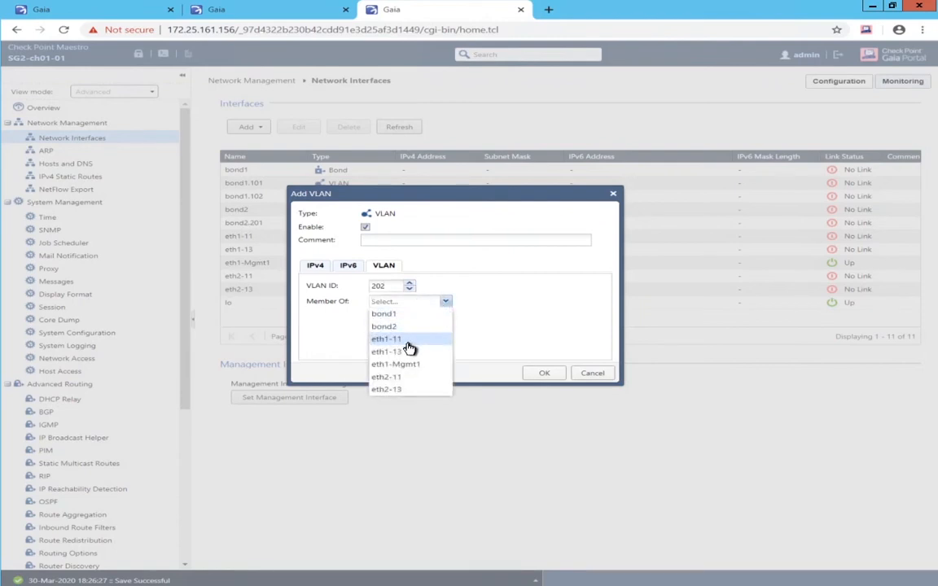
left_click(394, 330)
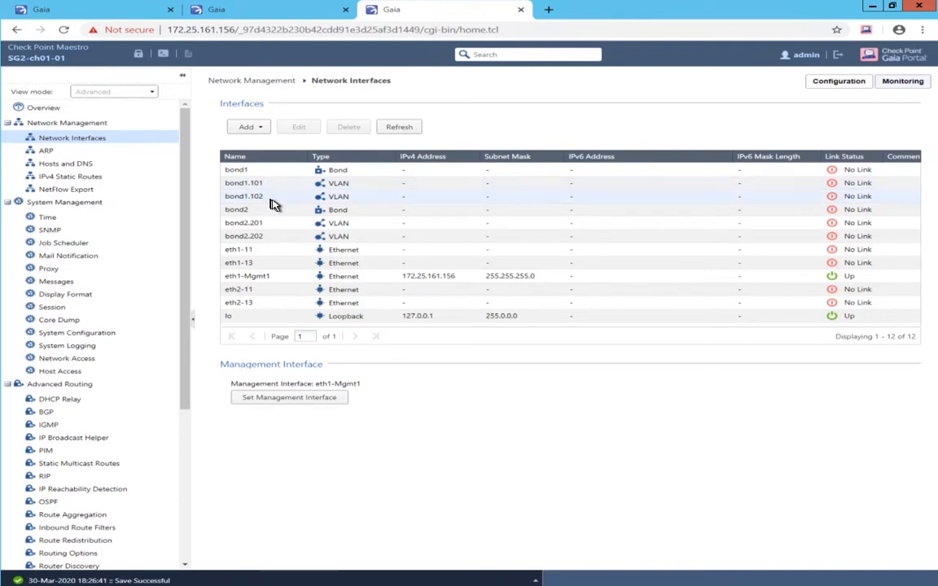
- Give bond1.101 3.1.1.1 / 255.255.0.0, then attempt bond1.102's address, which errors
double_click(246, 186)
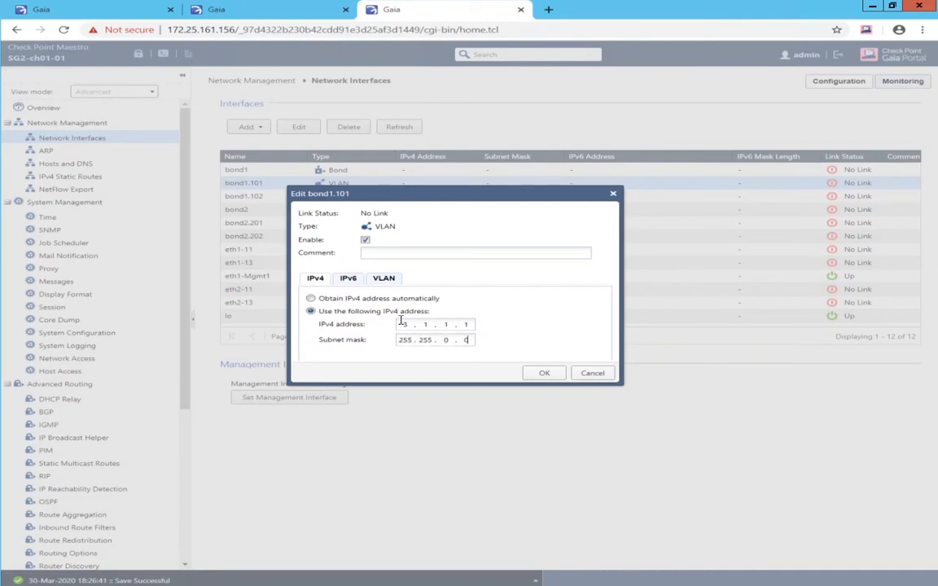
left_click(538, 373)
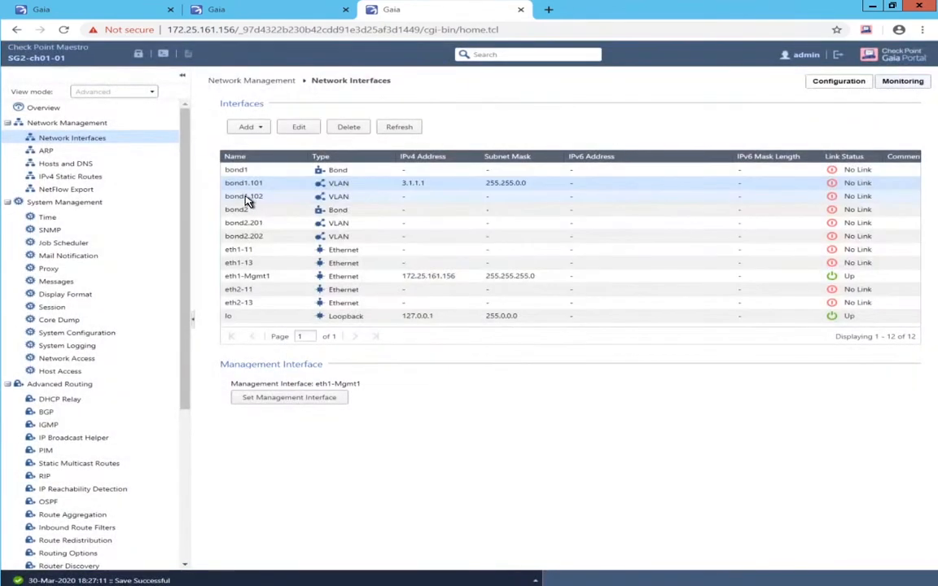
double_click(249, 202)
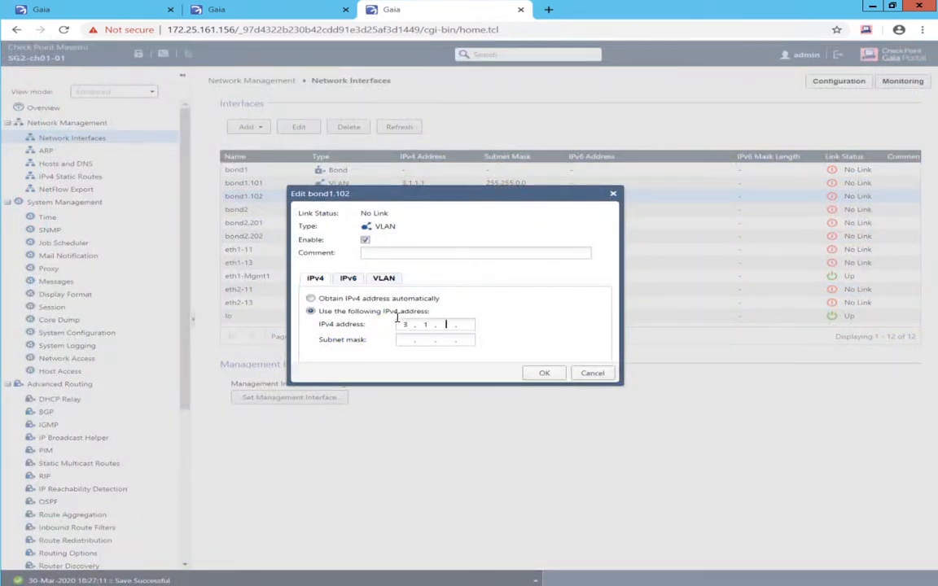
key("Tab")
type("255 . 2")
left_click(545, 374)
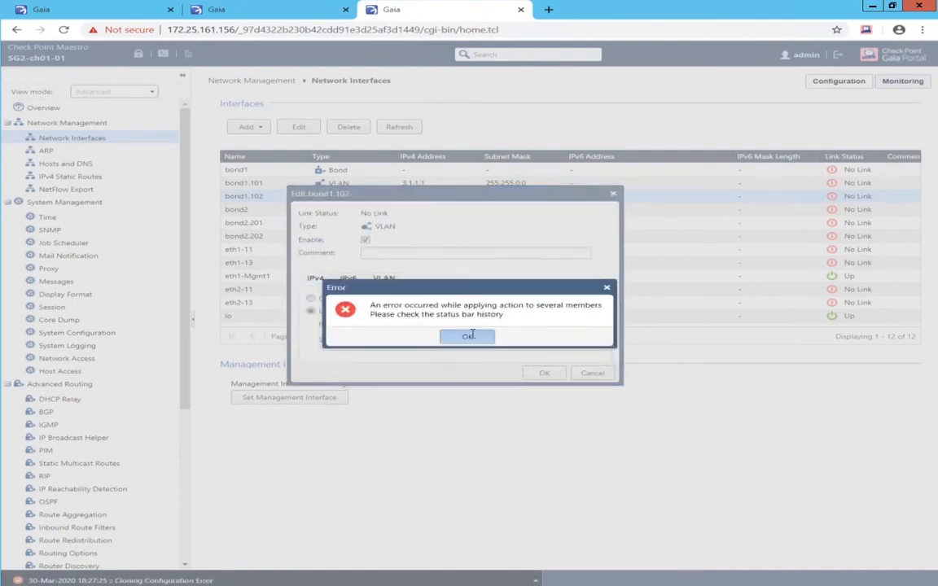
left_click(470, 336)
left_click(541, 373)
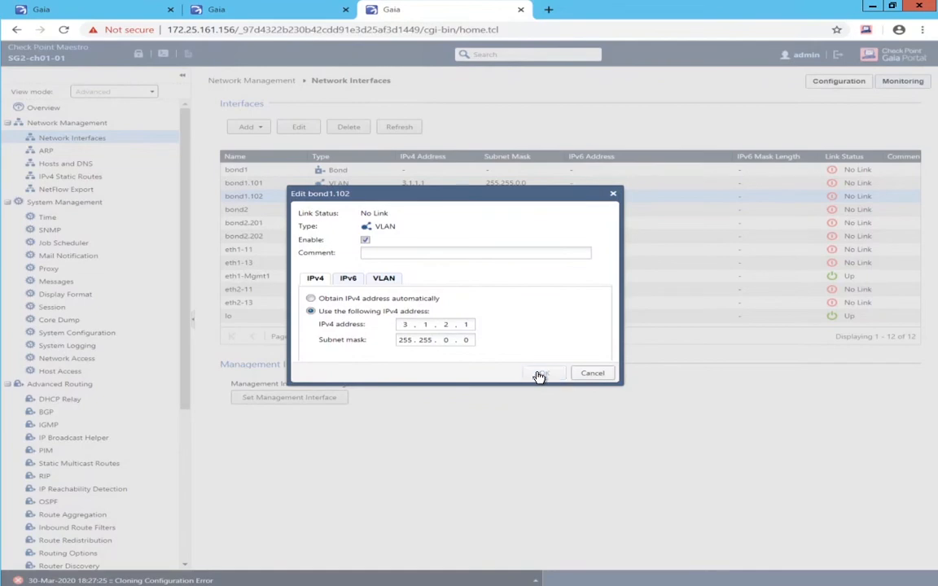
left_click(470, 338)
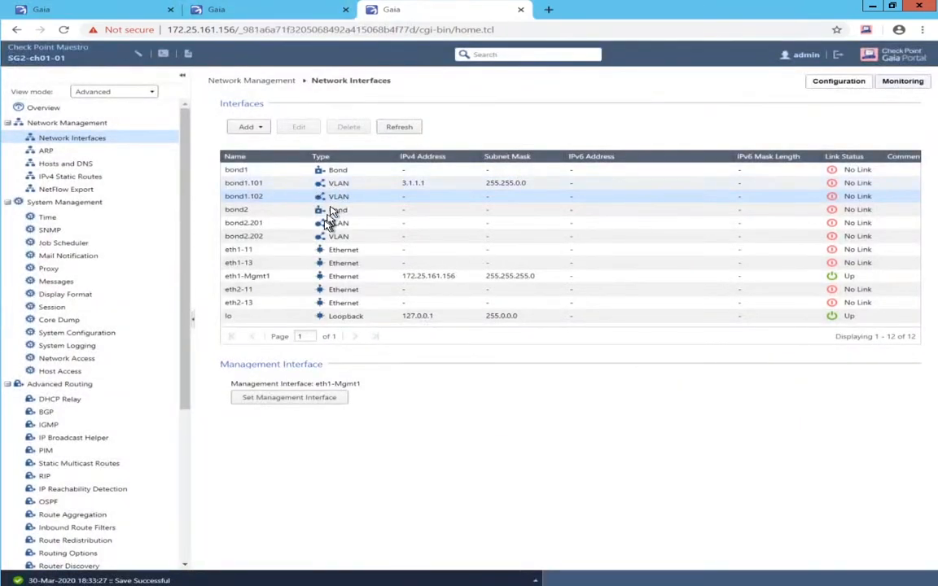
- Correct bond1.102's mask and save it as 3.2.1.1 / 255.255.0.0
double_click(249, 202)
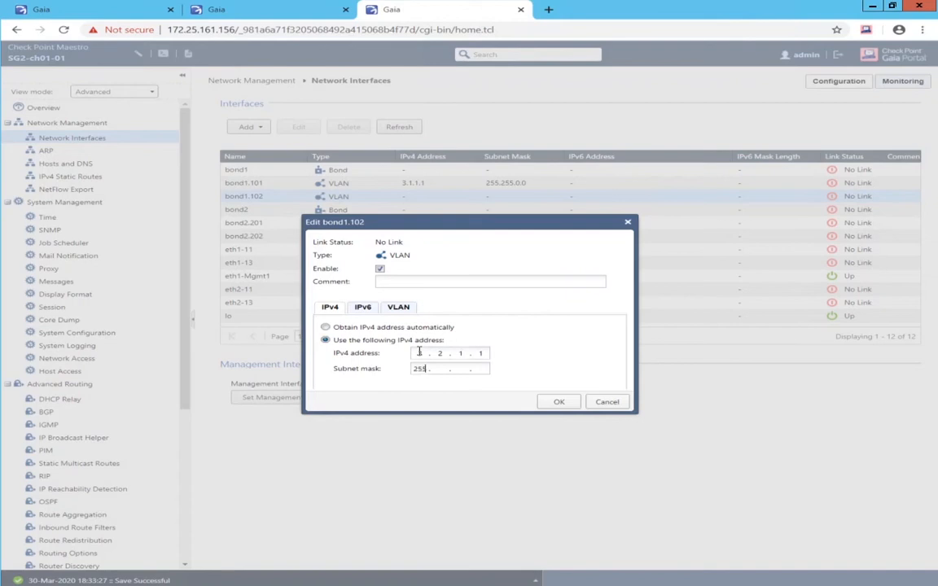
type("55.0.0")
left_click(551, 403)
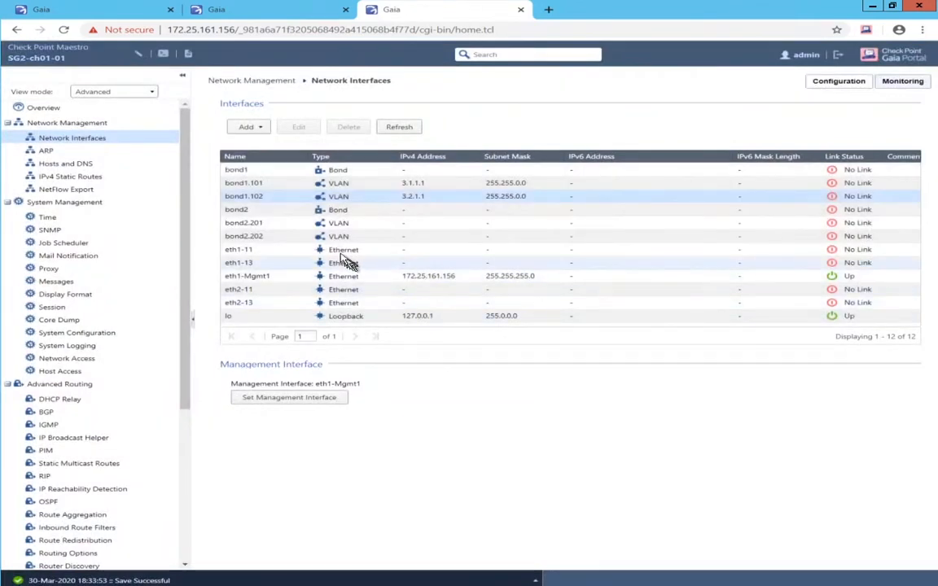
left_click(269, 228)
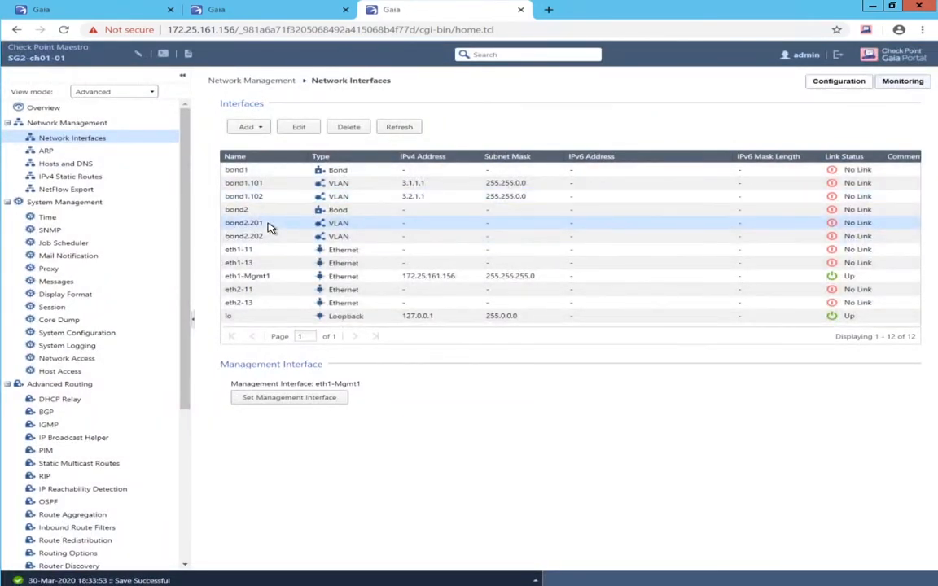
- Assign bond2.201 the address 4.1.1.1 with mask 255.255.0.0
double_click(269, 228)
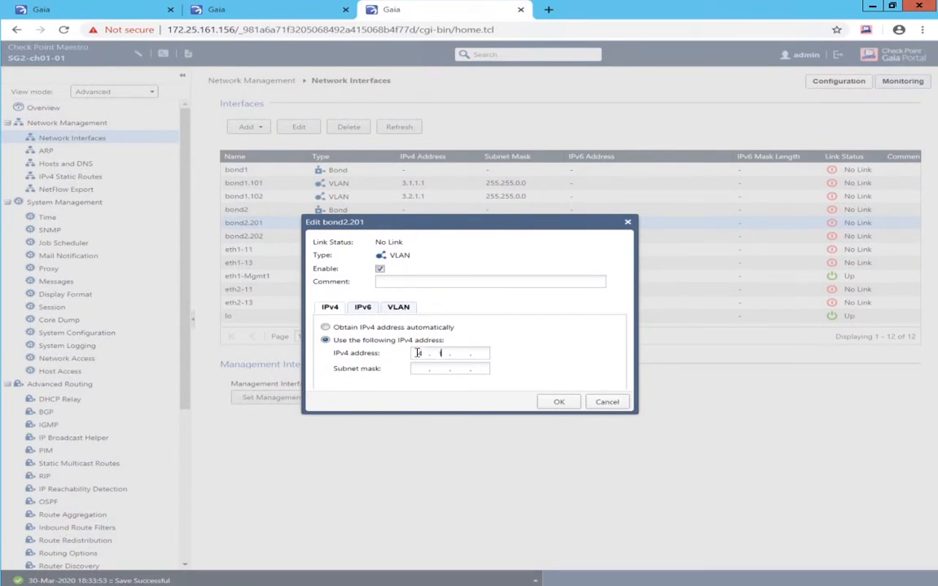
type("255 . 2")
left_click(560, 405)
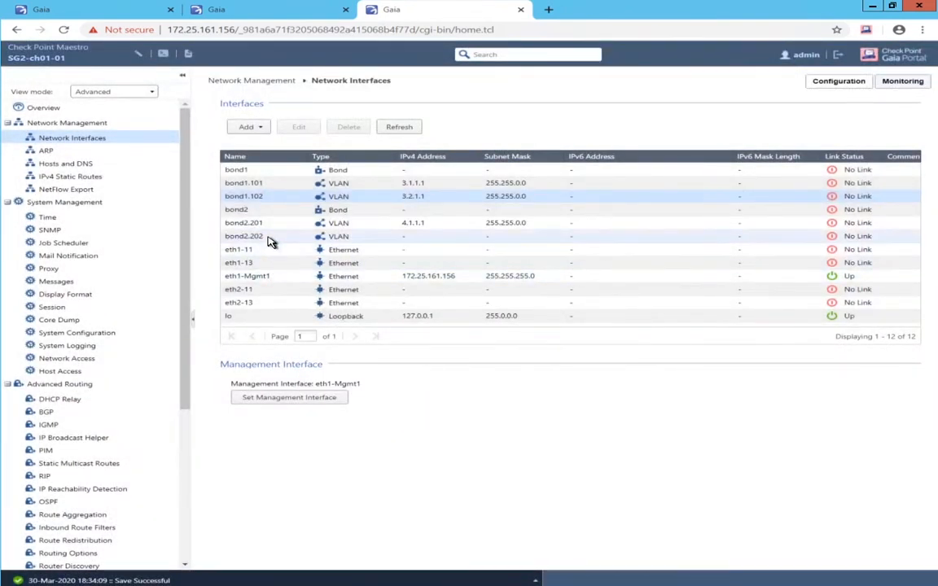
- Save bond2.202 as 4.2.1.1 / 255.255.0.0 after fixing the missing last octet
left_click(269, 236)
double_click(268, 236)
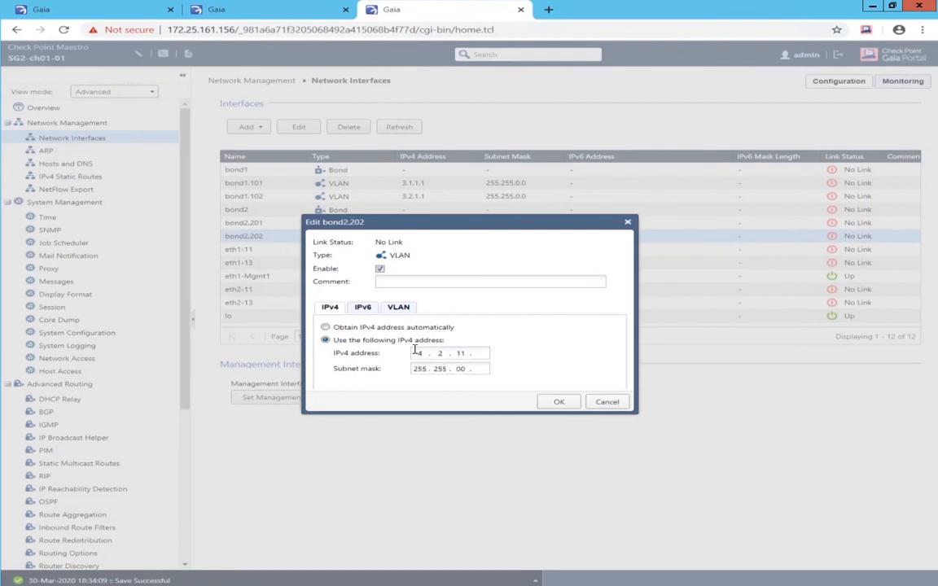
left_click(560, 406)
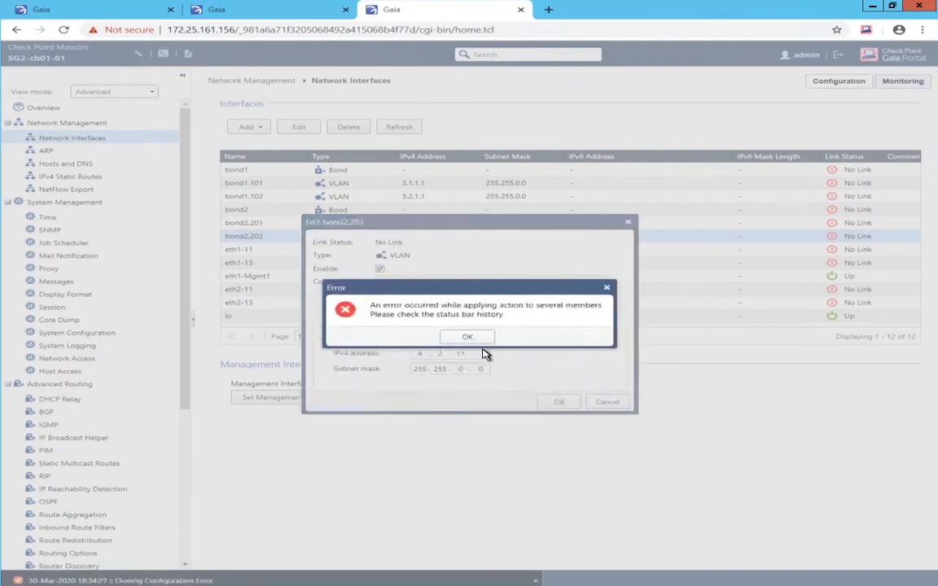
left_click(469, 337)
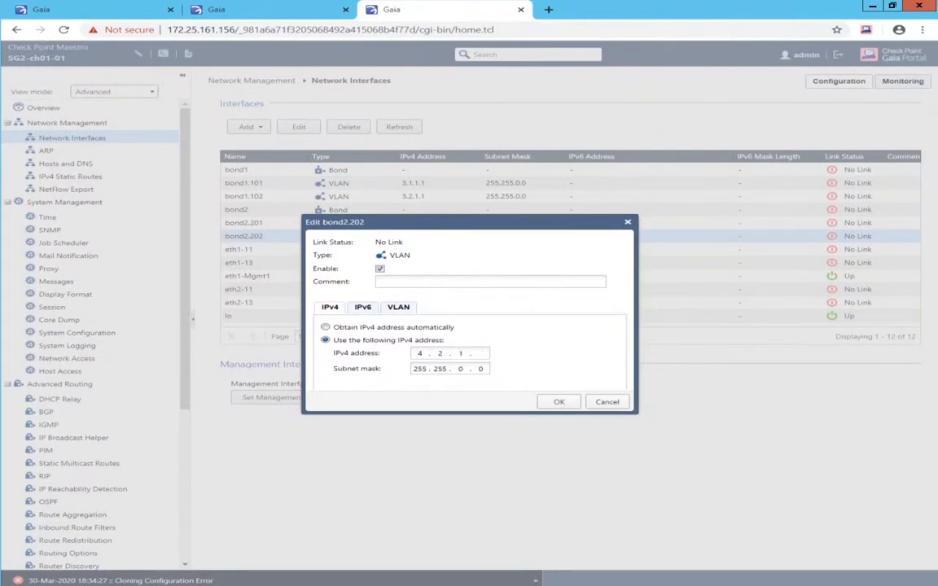
key("Tab")
left_click(487, 353)
type("1")
left_click(557, 403)
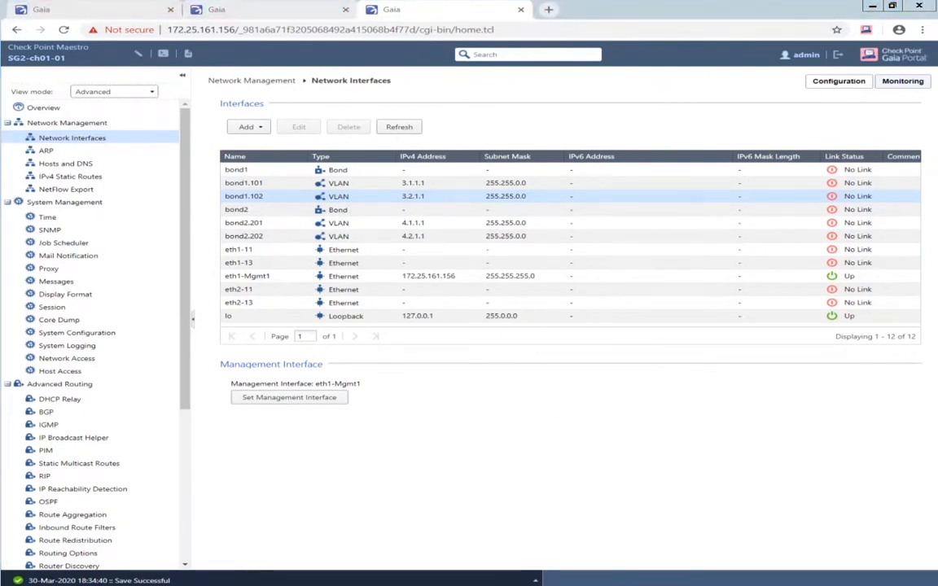
left_click(1, 252)
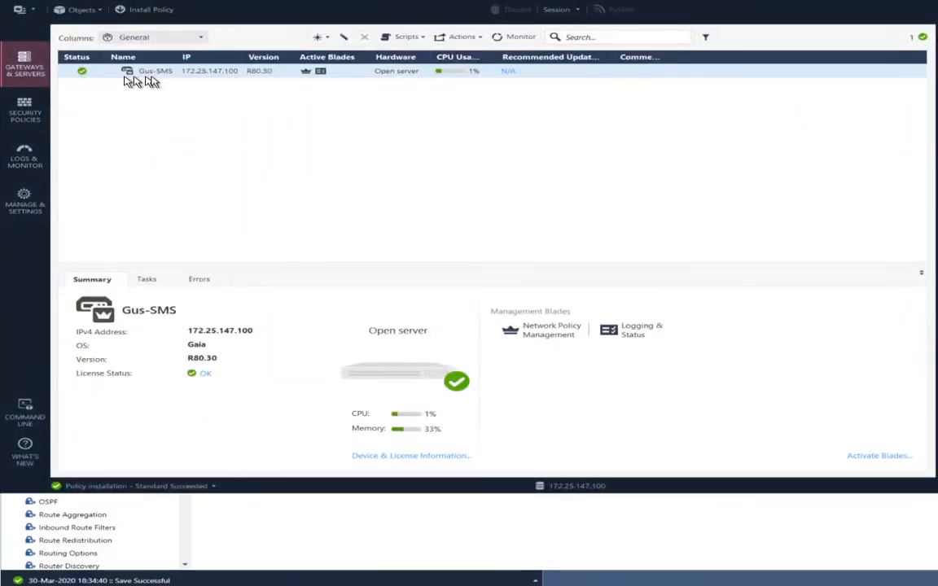
- Create a new gateway object SG1 with IPv4 address 172.25.161.155
left_click(94, 10)
key("Down")
key("Down")
key("Down")
key("Down")
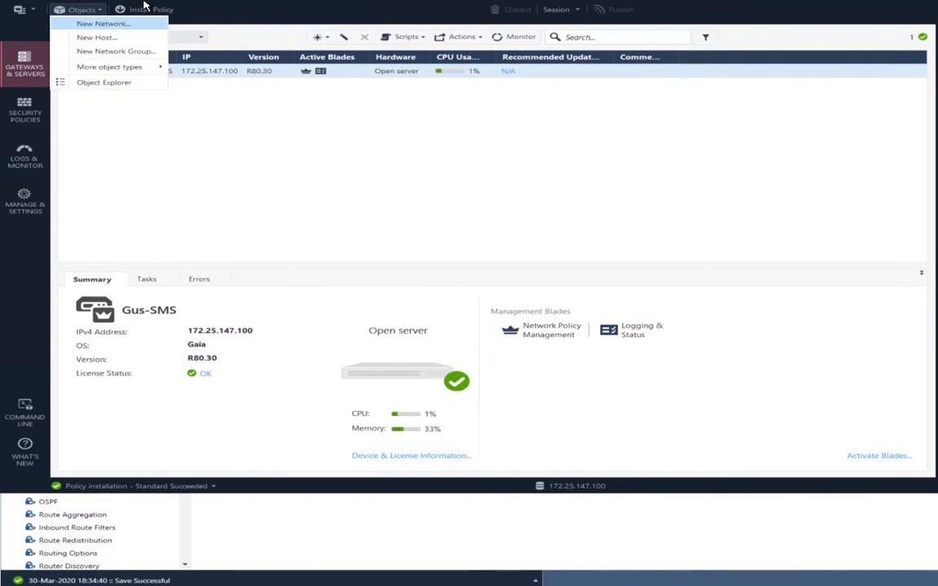
key("Right")
key("Right")
key("Right")
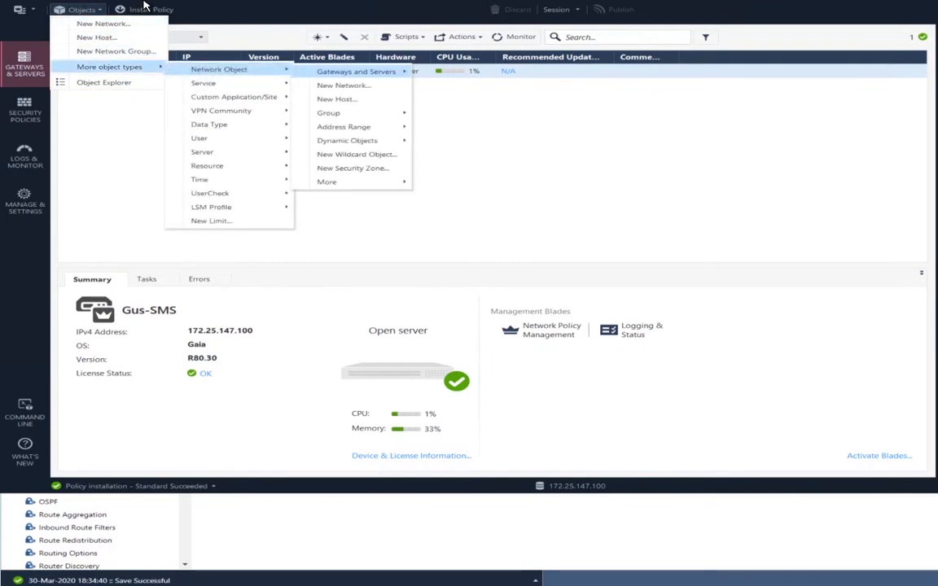
key("Return")
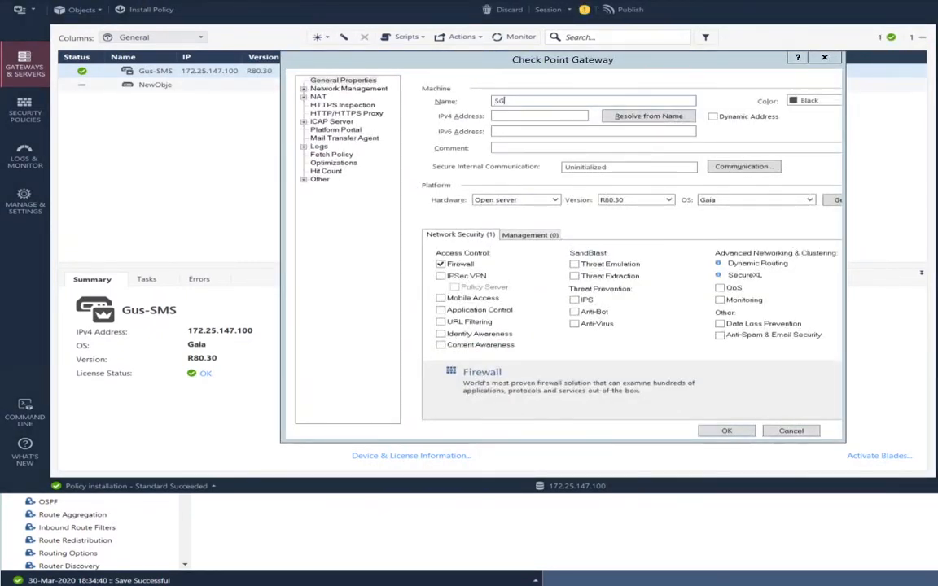
type("1")
left_click(515, 115)
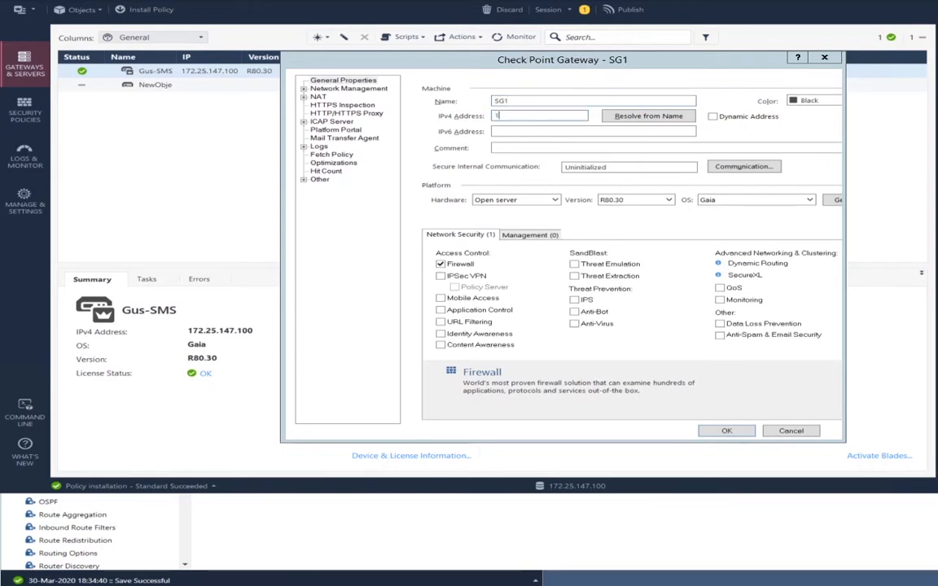
type("172.")
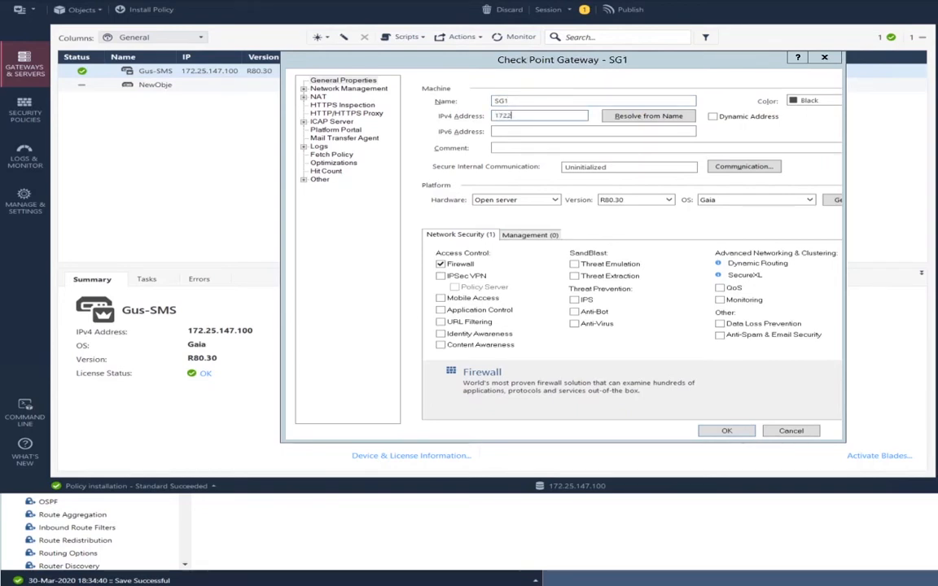
type("2")
type("25")
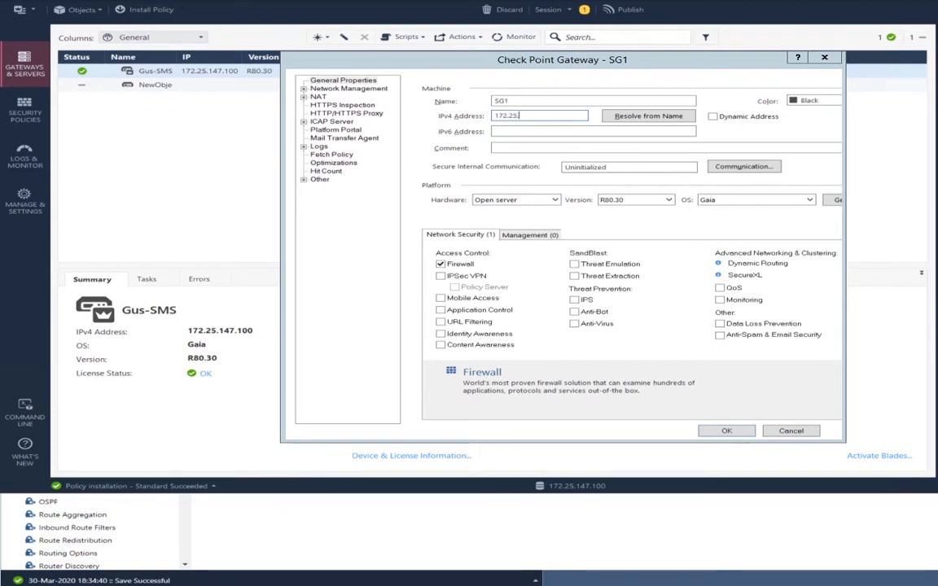
type(".161")
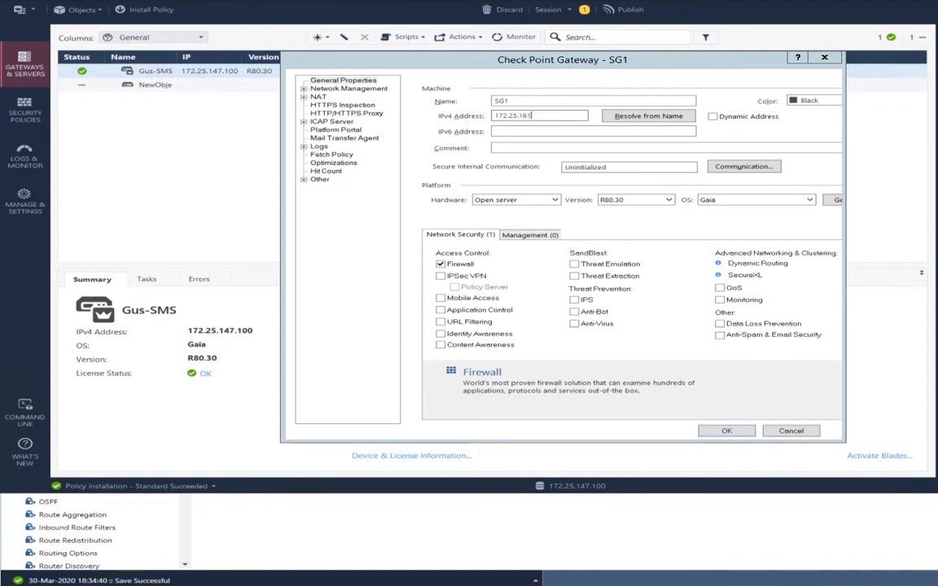
type(".155")
- Initialize SG1's secure internal communication with the one-time password and save the gateway
left_click(721, 168)
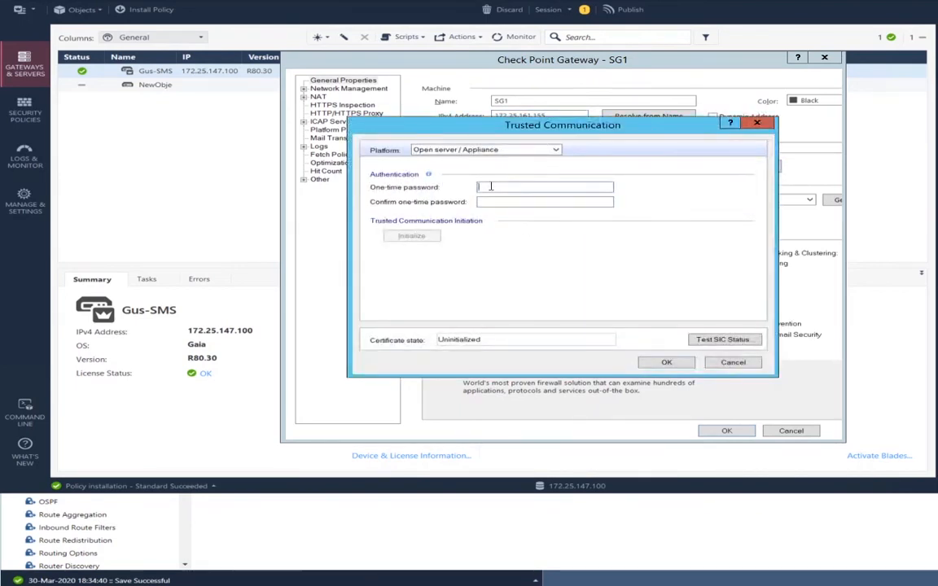
type("******")
key("Tab")
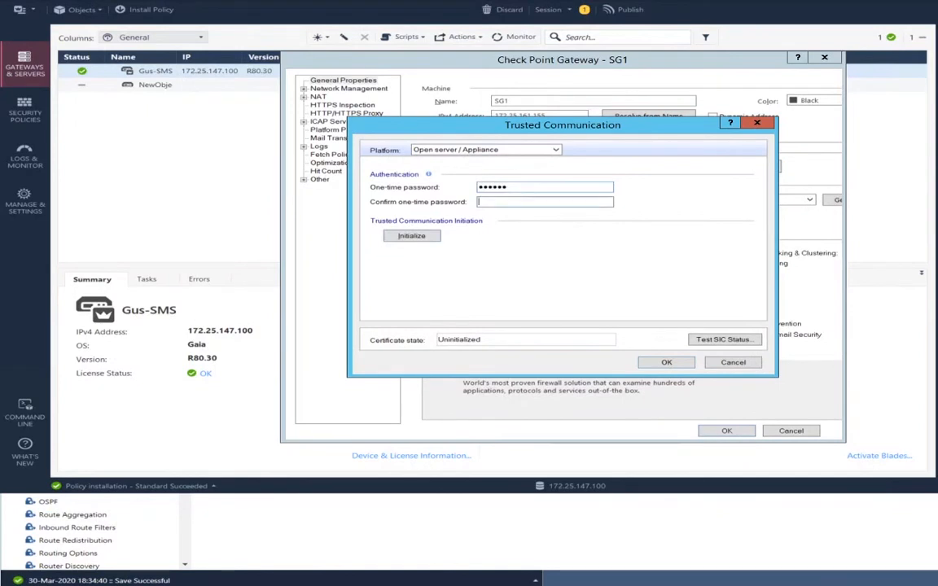
type("*")
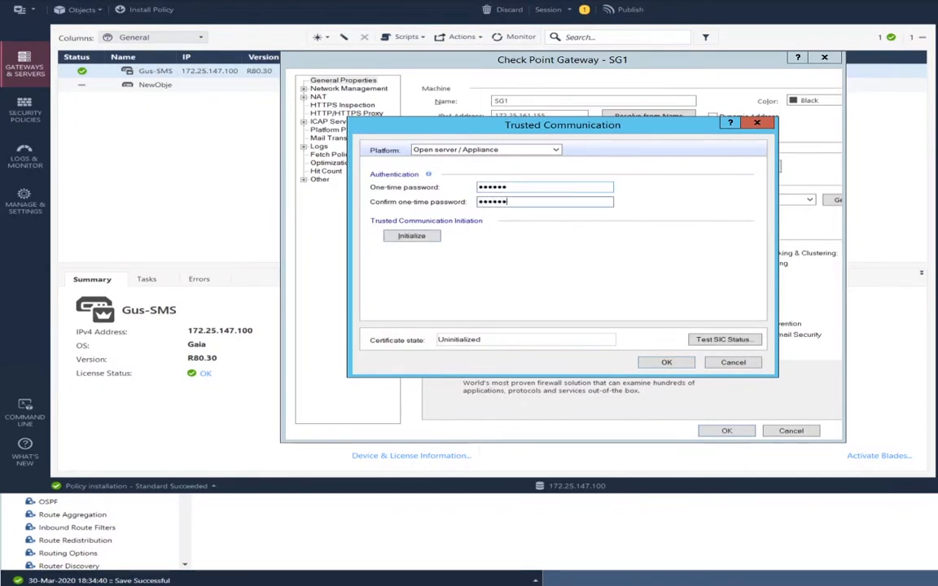
type("*****")
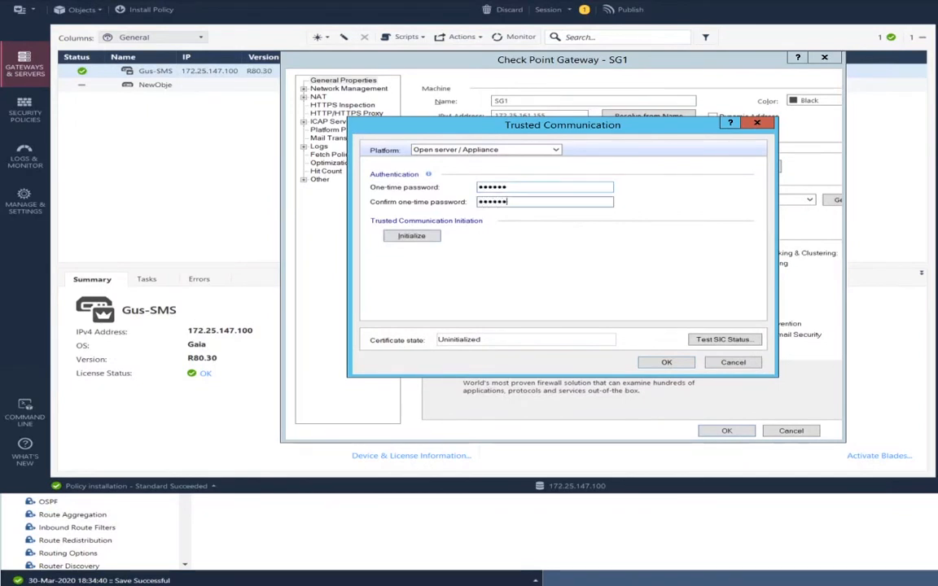
left_click(412, 236)
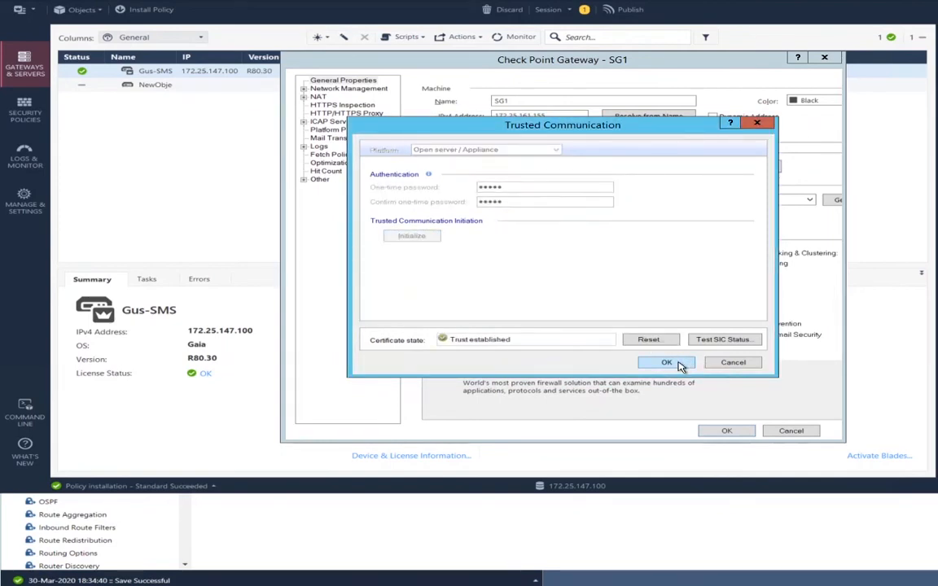
left_click(678, 363)
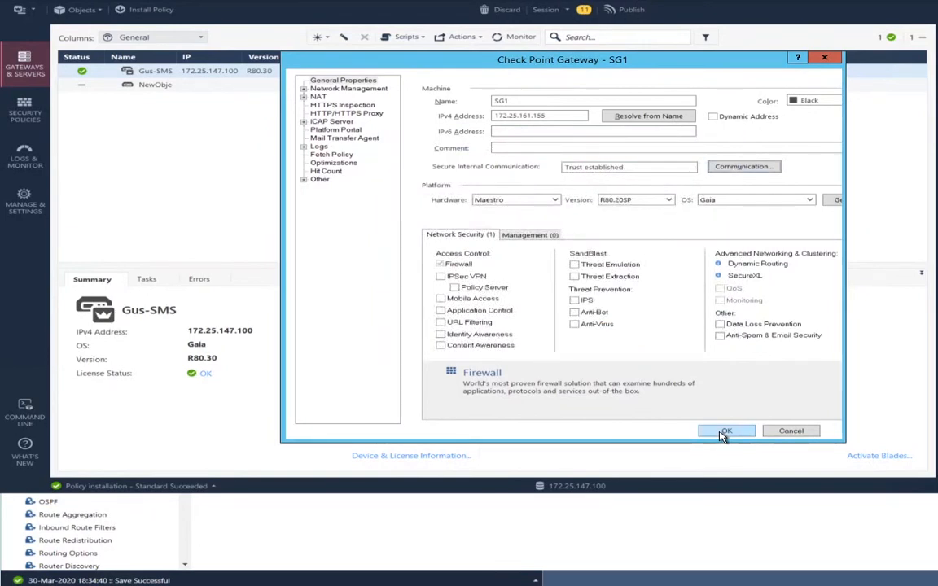
left_click(724, 432)
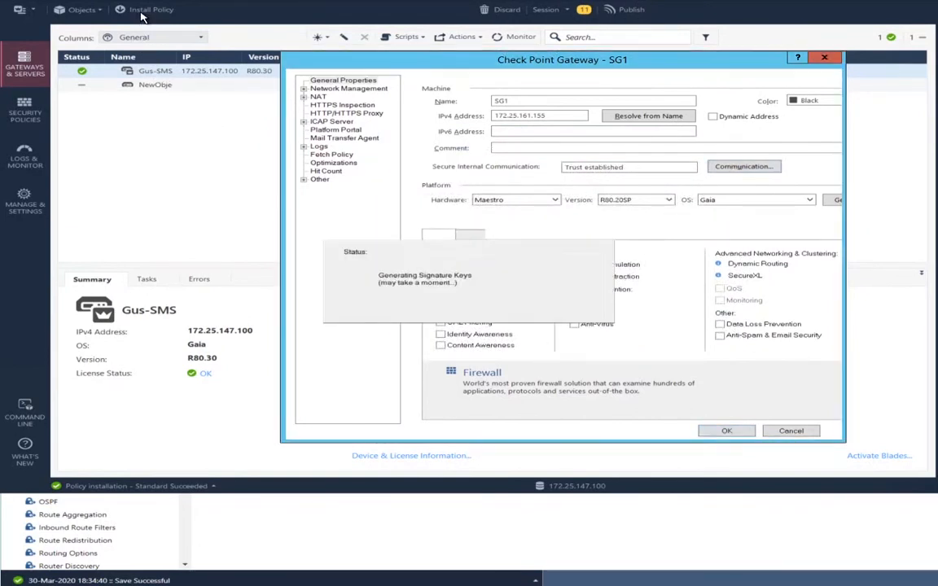
- Create a new gateway object SG2 with IPv4 address 172.25.161.156
left_click(91, 11)
key("Down")
key("Down")
key("Down")
key("Down")
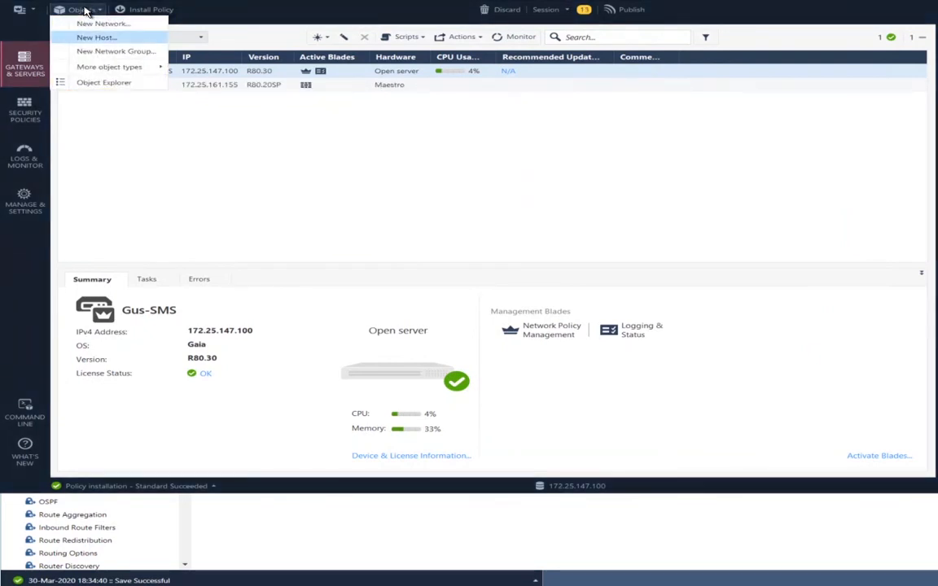
key("Right")
key("Right")
key("Right")
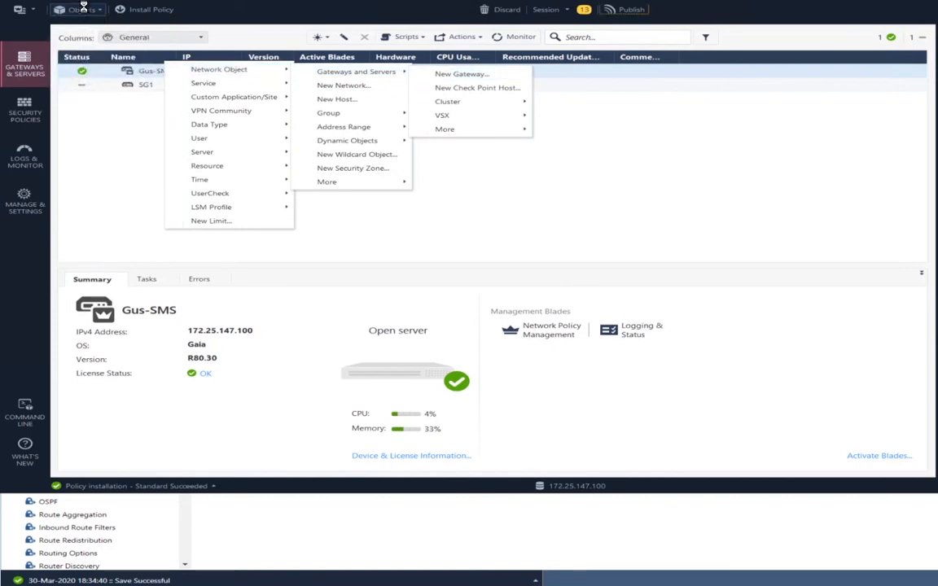
key("Return")
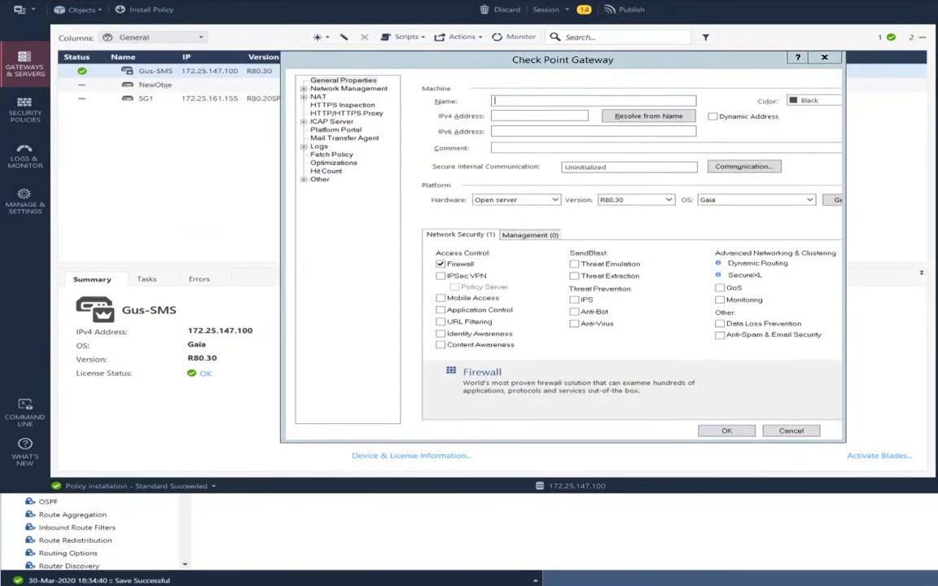
type("SG")
key("Tab")
key("Tab")
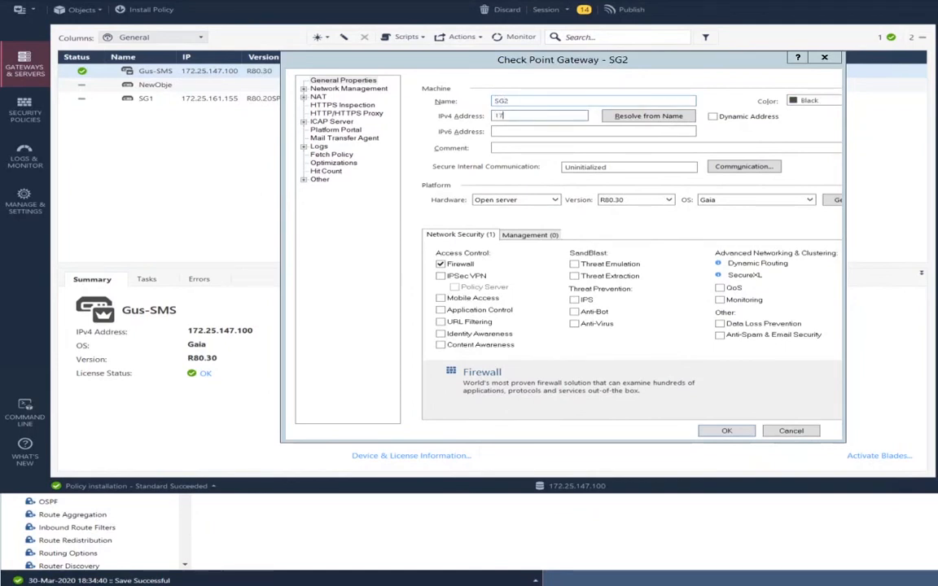
type("172.25.161.156")
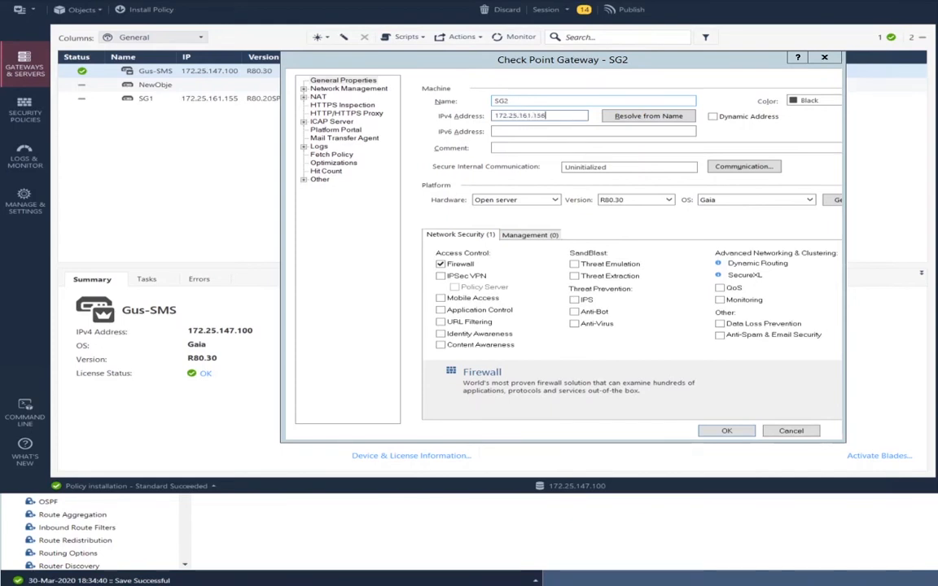
- Establish SG2's trust using the one-time password, accept the retrieved topology, and save it
left_click(743, 166)
left_click(548, 188)
type("1")
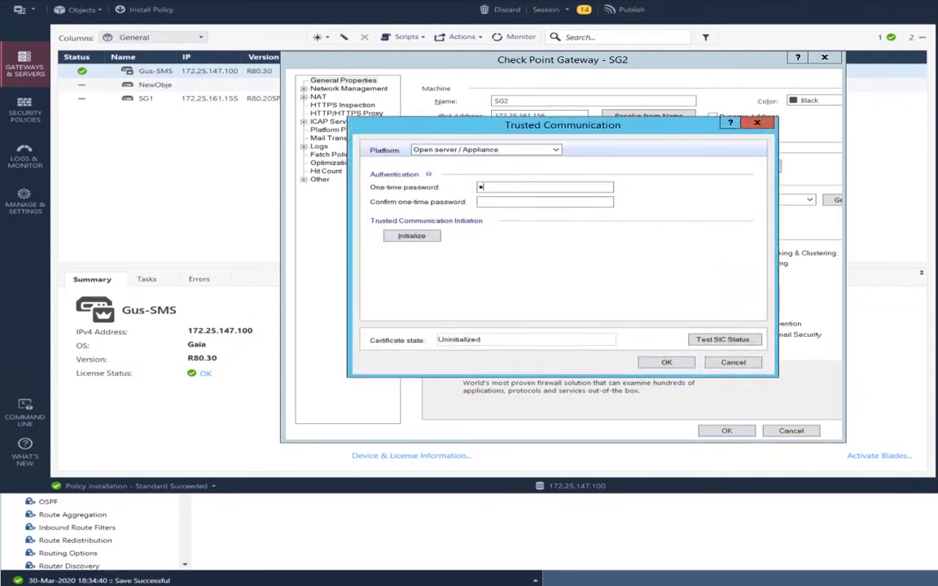
type("•••••")
key("Tab")
type("••••")
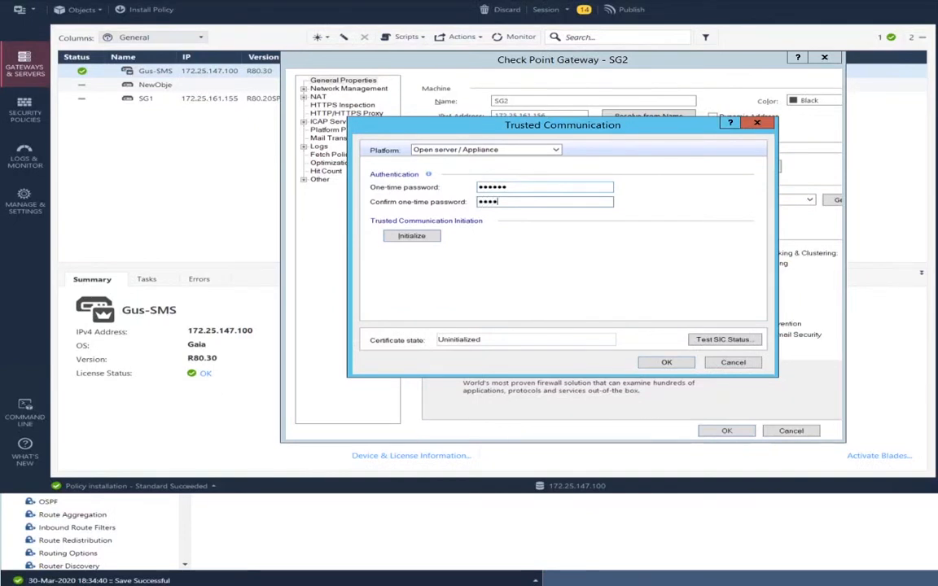
left_click(413, 237)
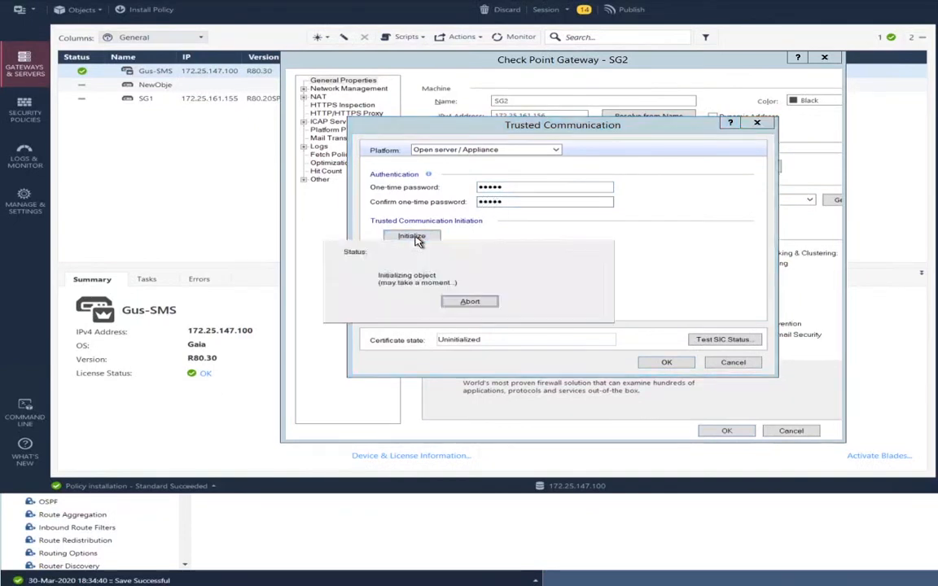
left_click(645, 361)
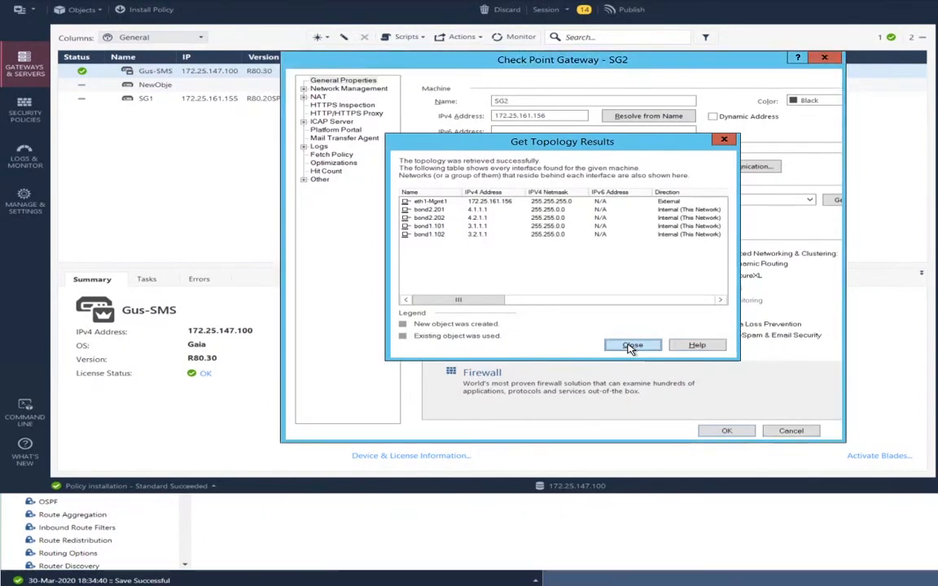
left_click(633, 346)
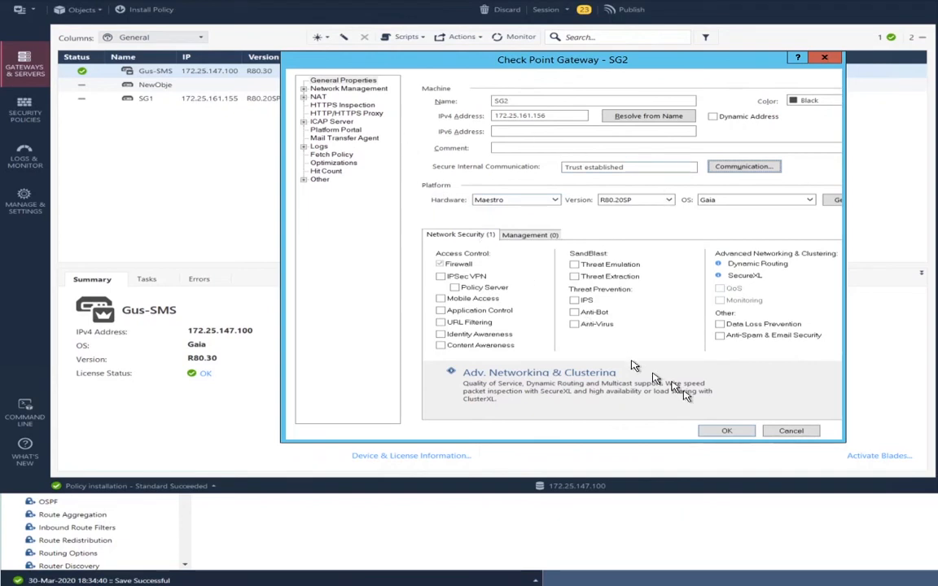
left_click(720, 433)
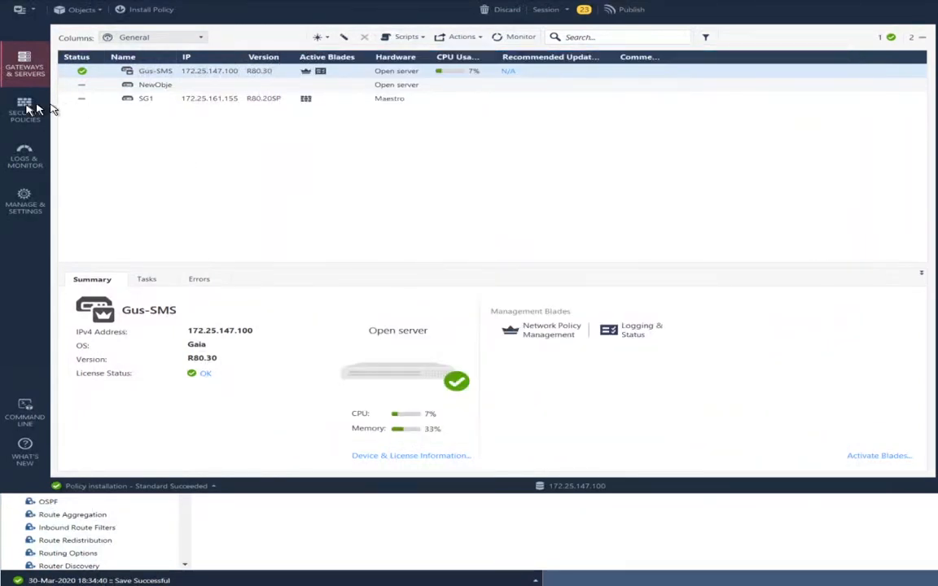
- Publish the 26 pending changes and install the Standard policy on SG1 and SG2
left_click(138, 9)
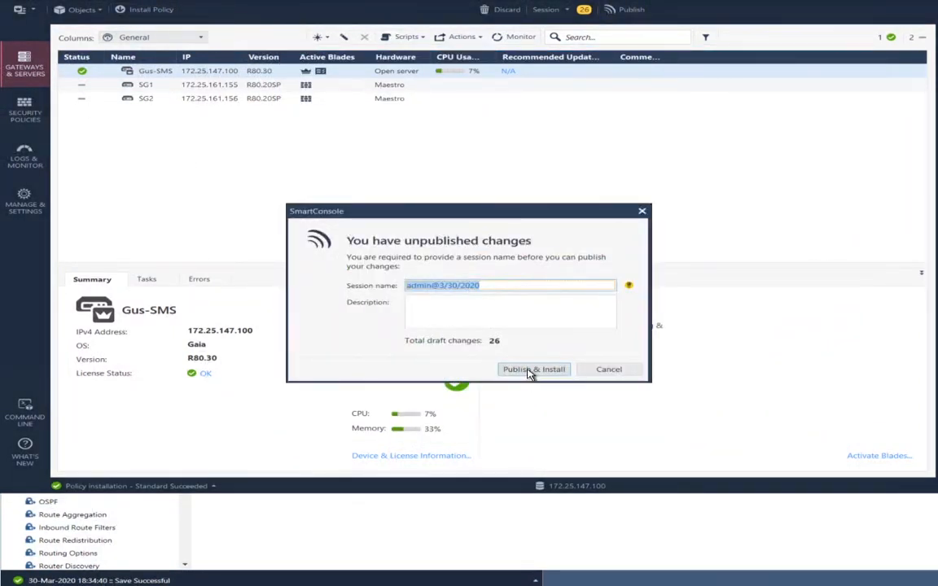
left_click(533, 368)
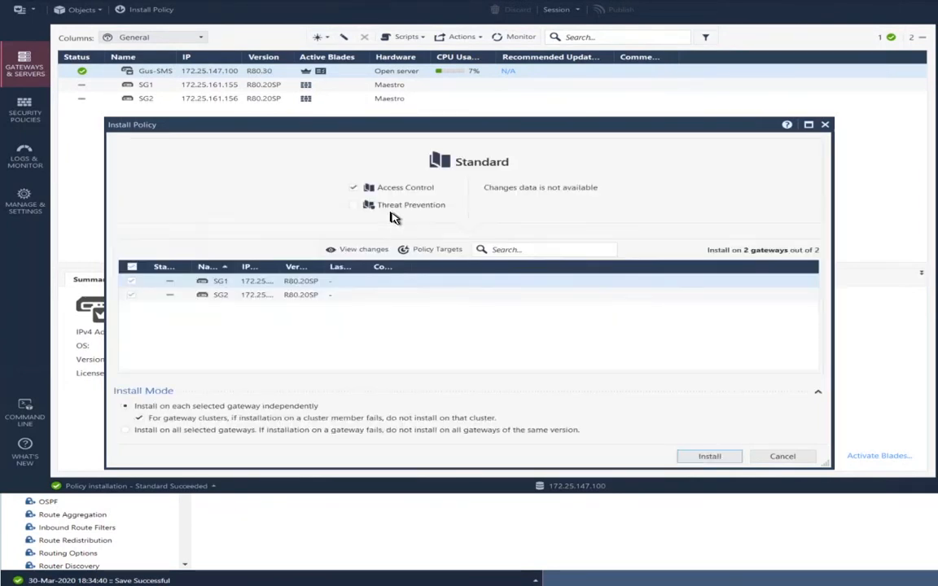
left_click(695, 457)
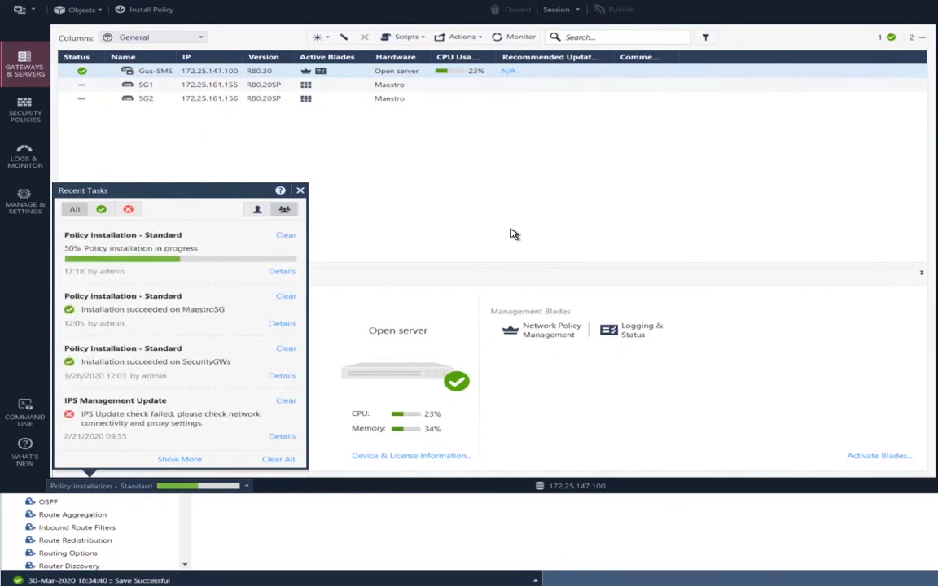
left_click(510, 234)
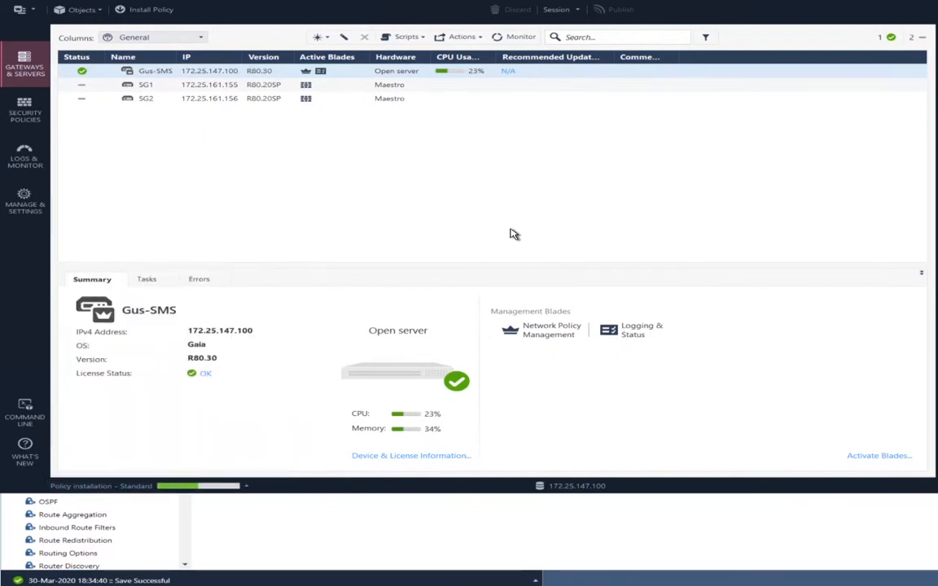